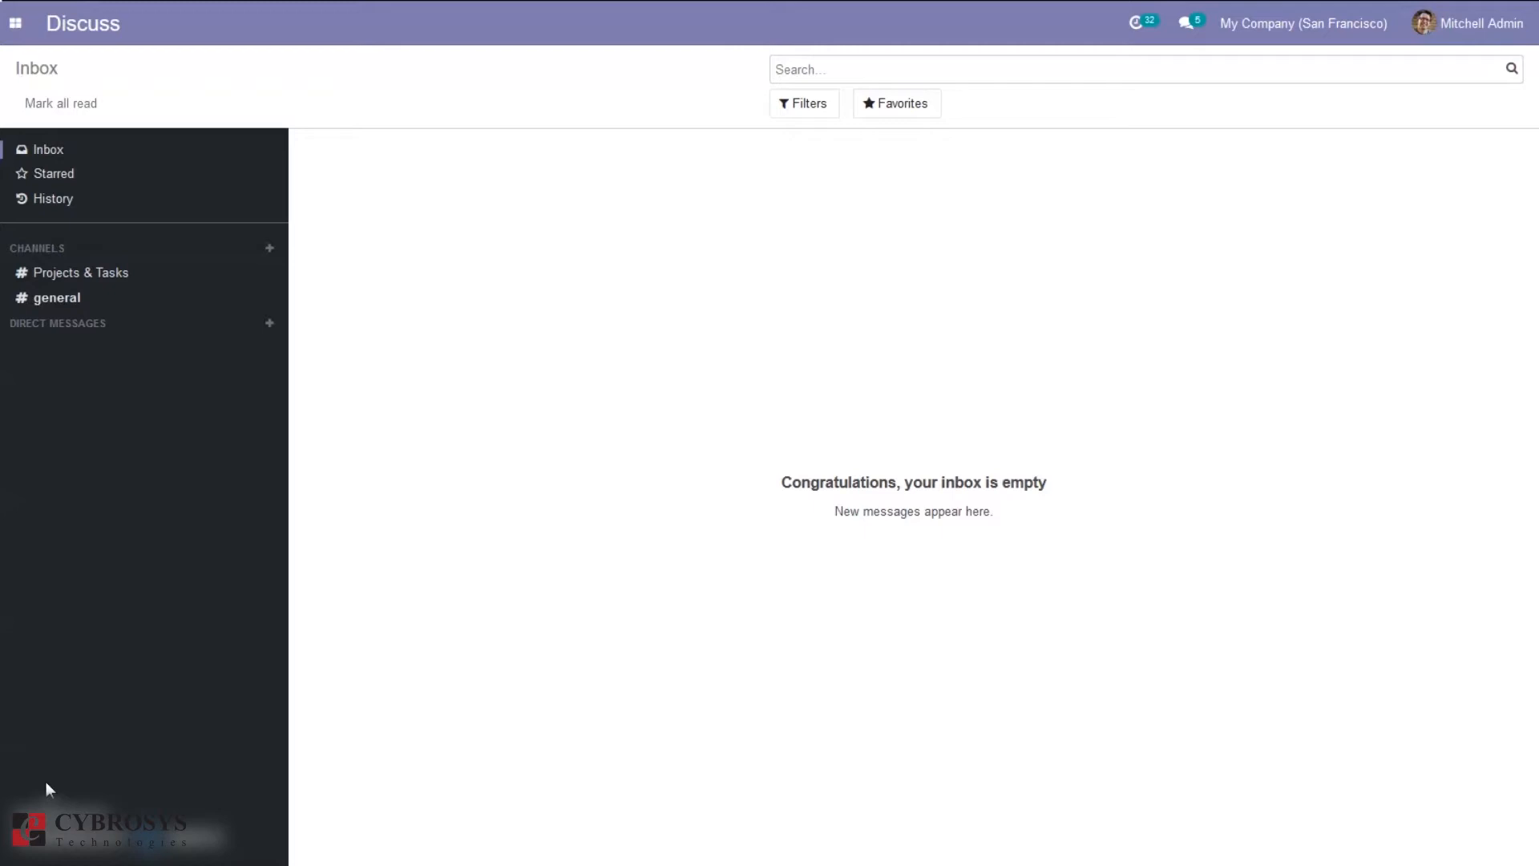
Open the Inventory settings and search them for "loca" to check the Storage Locations option
{"action": "left_click", "coordinate": [16, 26]}
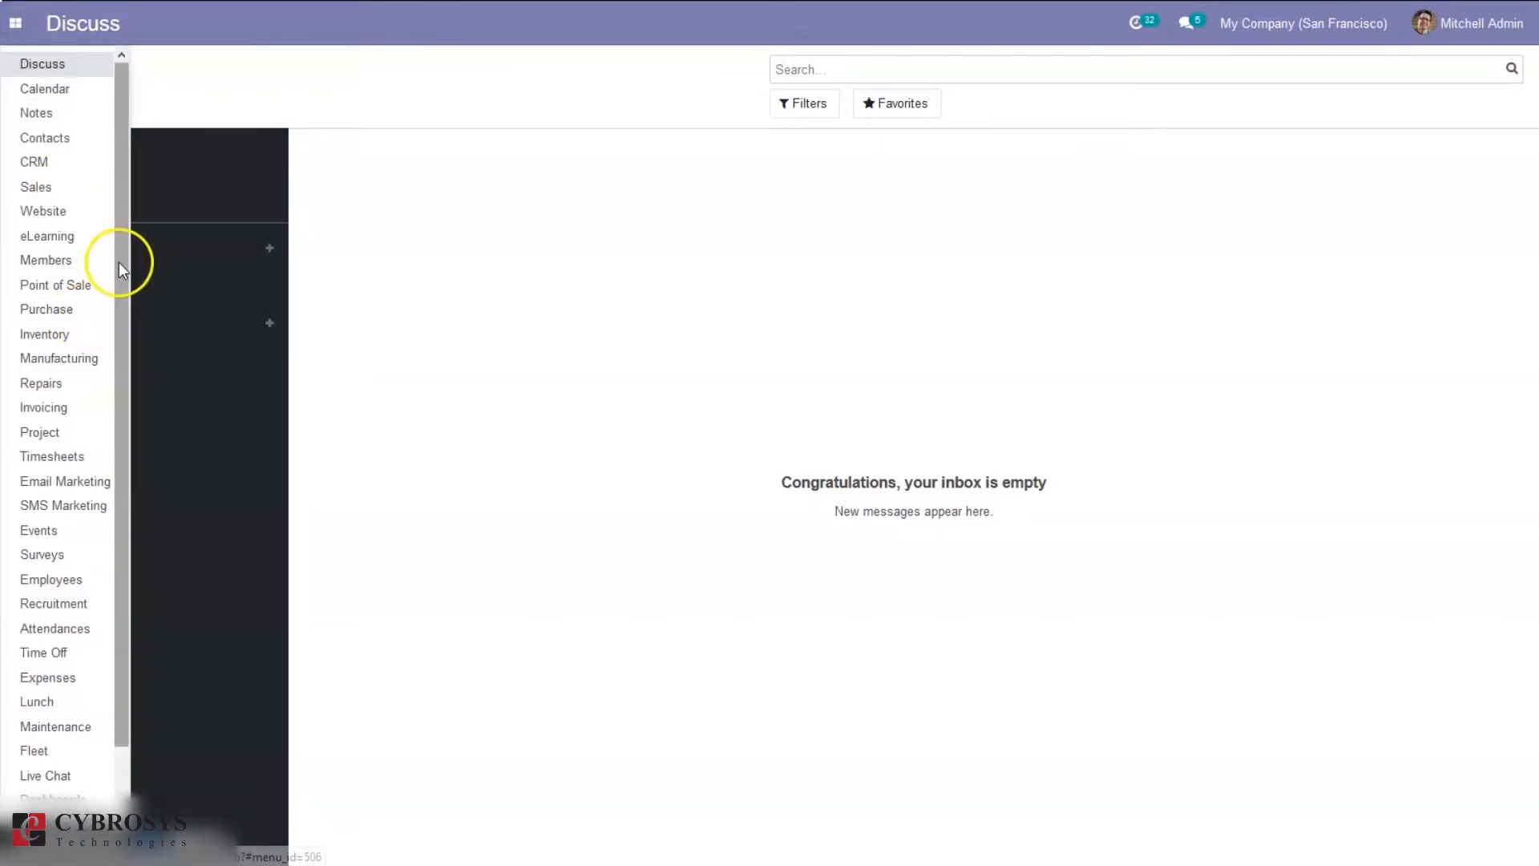
{"action": "scroll", "coordinate": [120, 320], "scroll_direction": "down", "scroll_amount": 2}
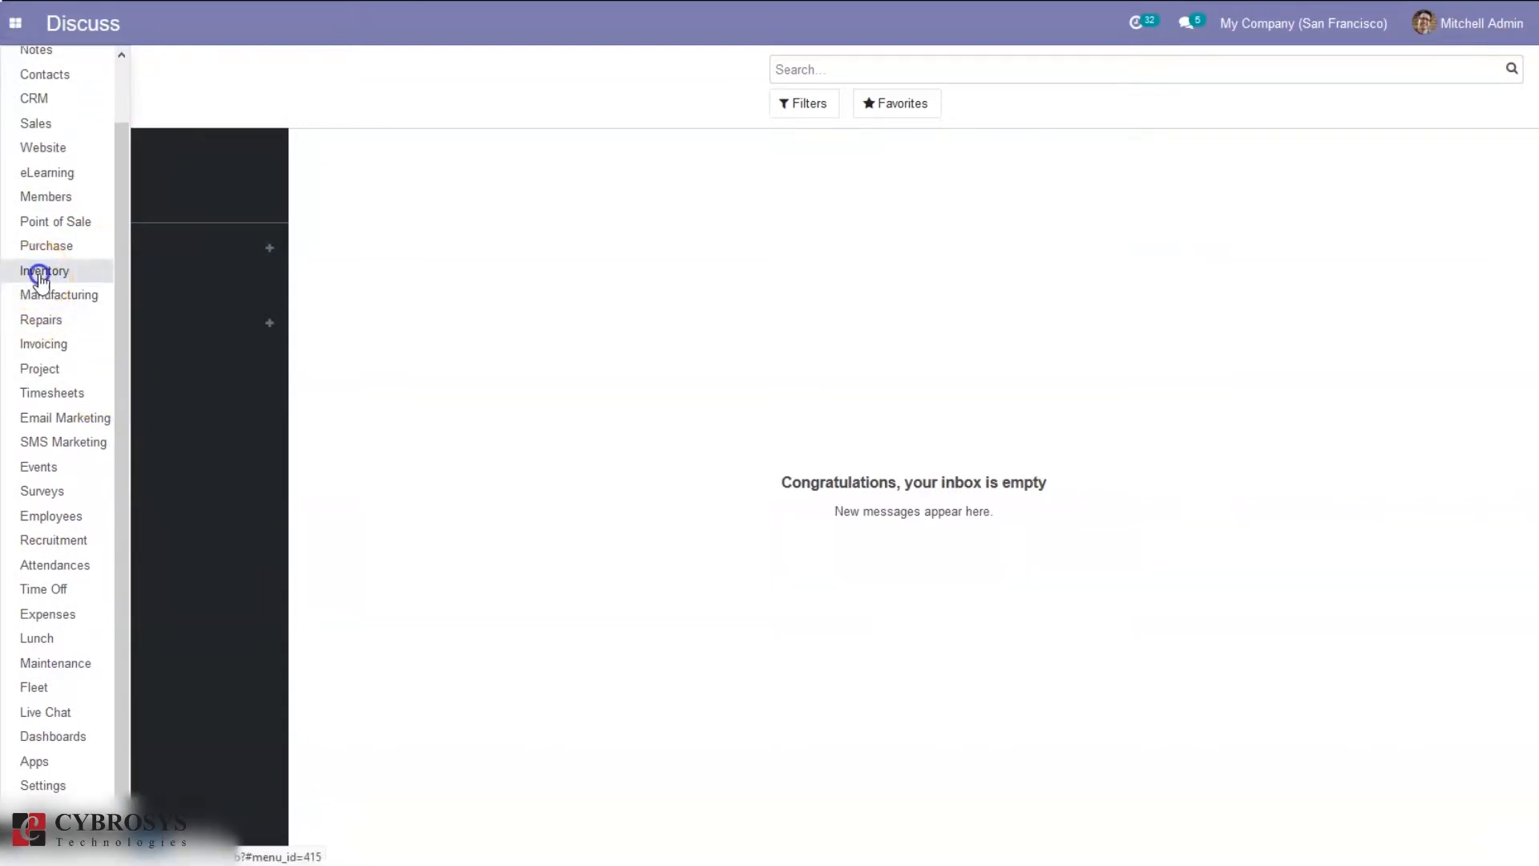
{"action": "left_click", "coordinate": [38, 273]}
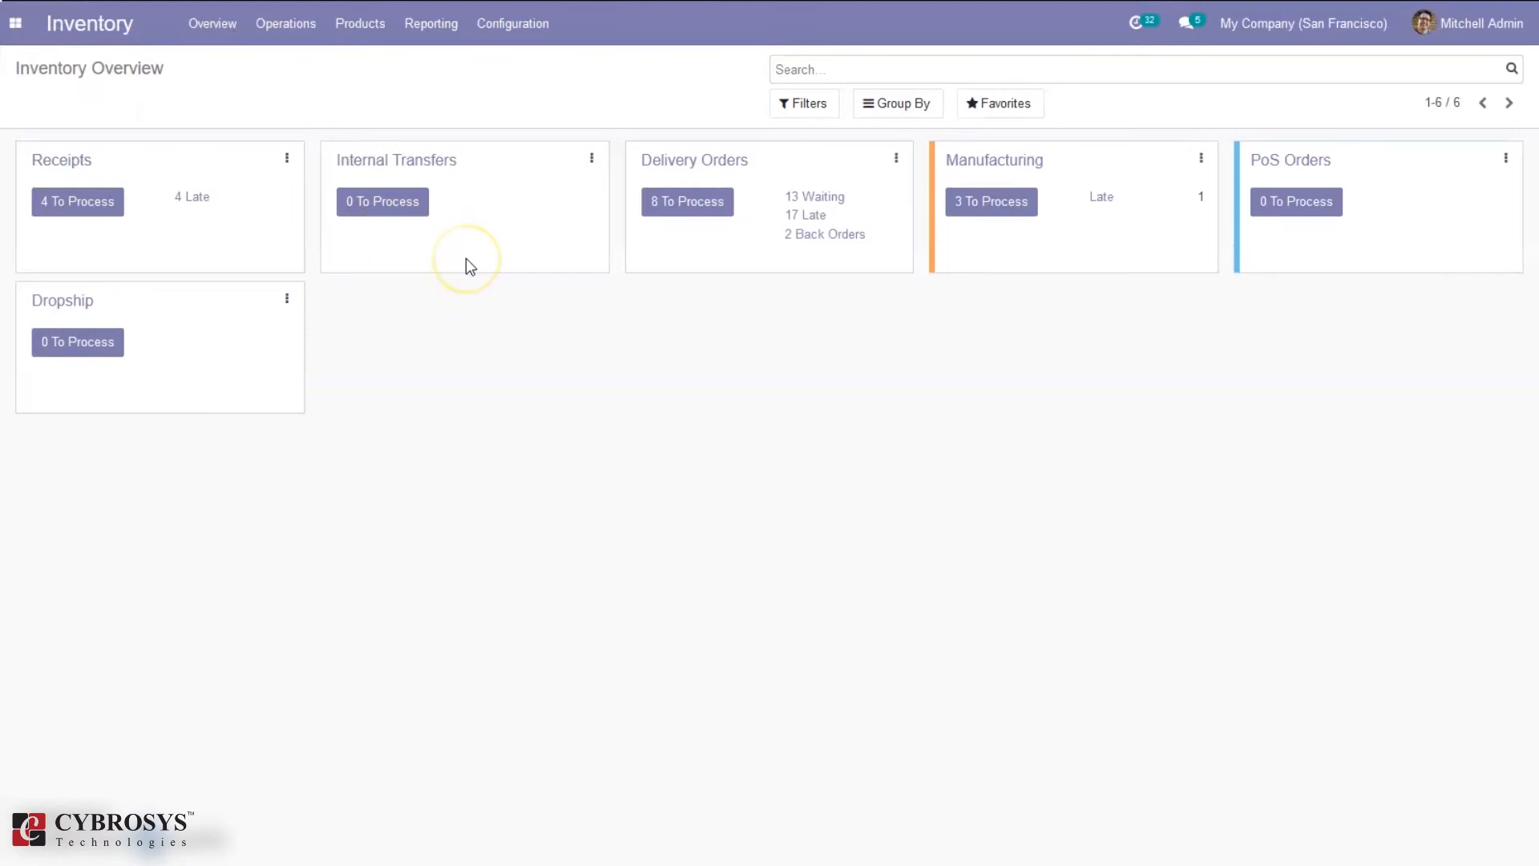
{"action": "left_click", "coordinate": [513, 19]}
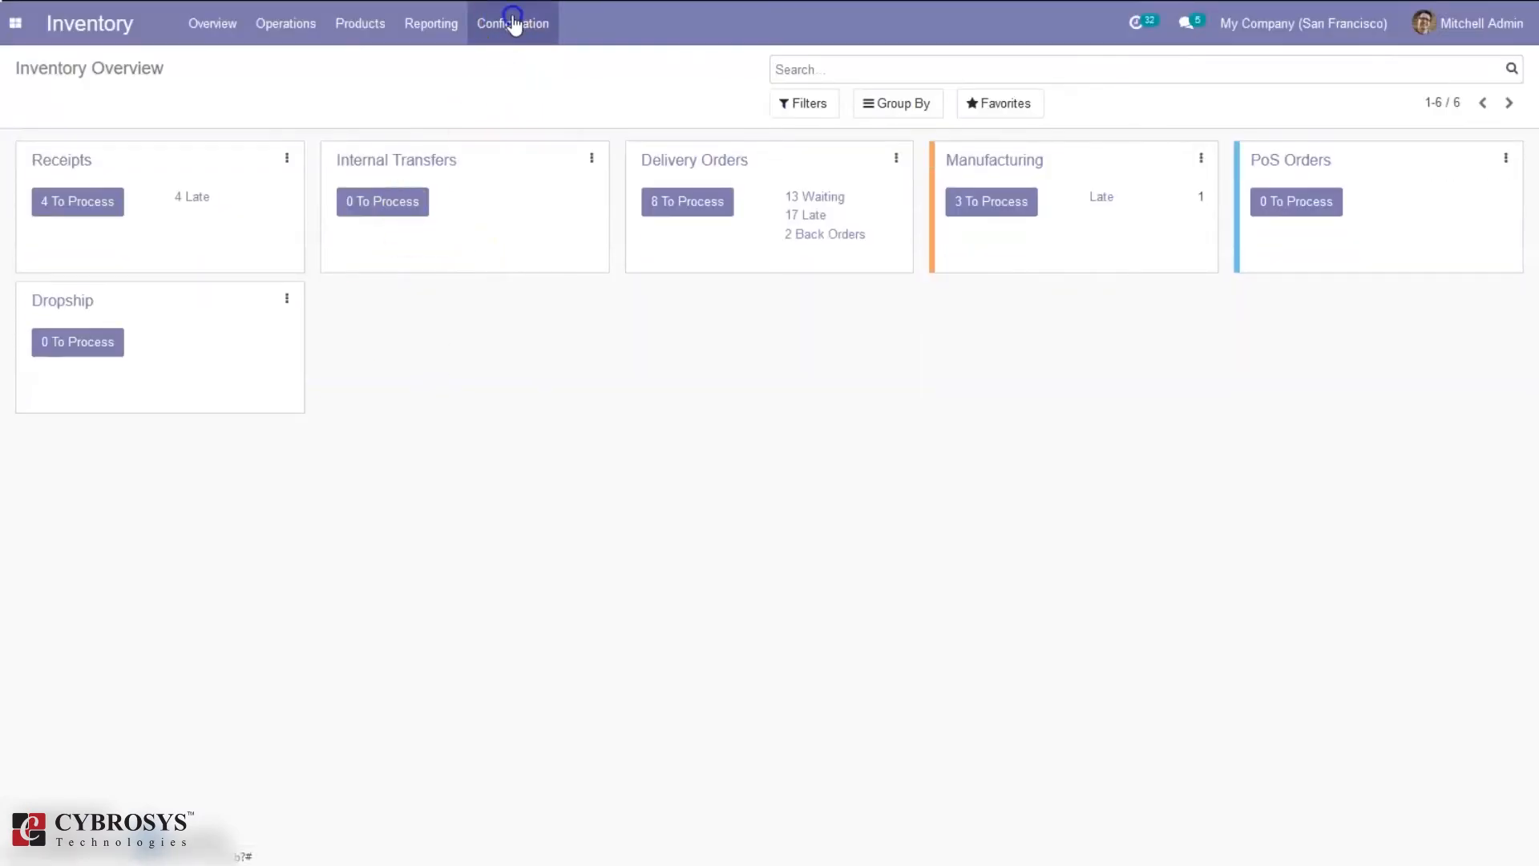
{"action": "left_click", "coordinate": [515, 38]}
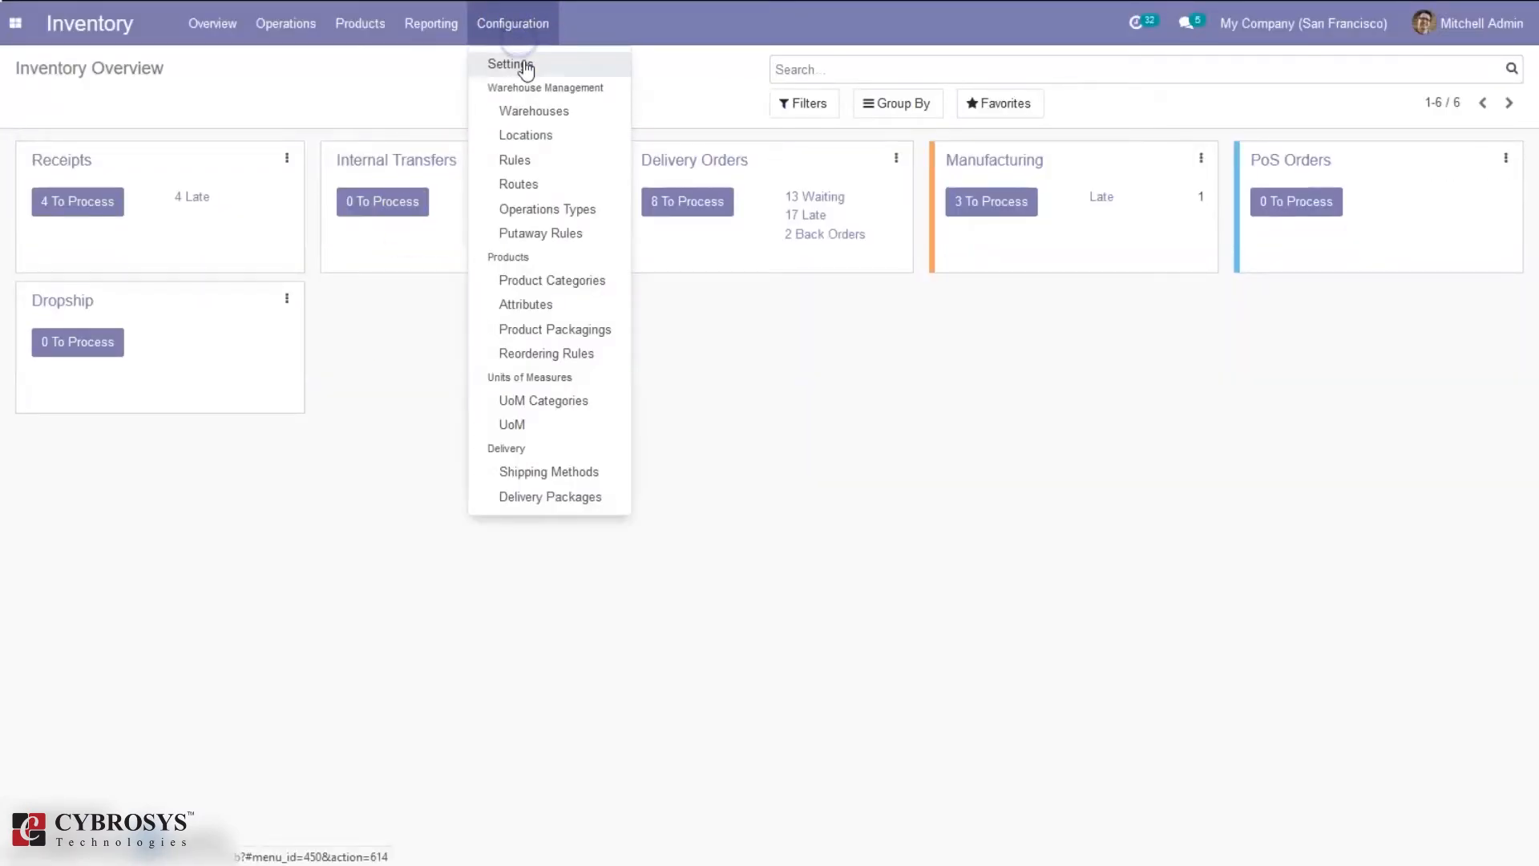
{"action": "left_click", "coordinate": [525, 67]}
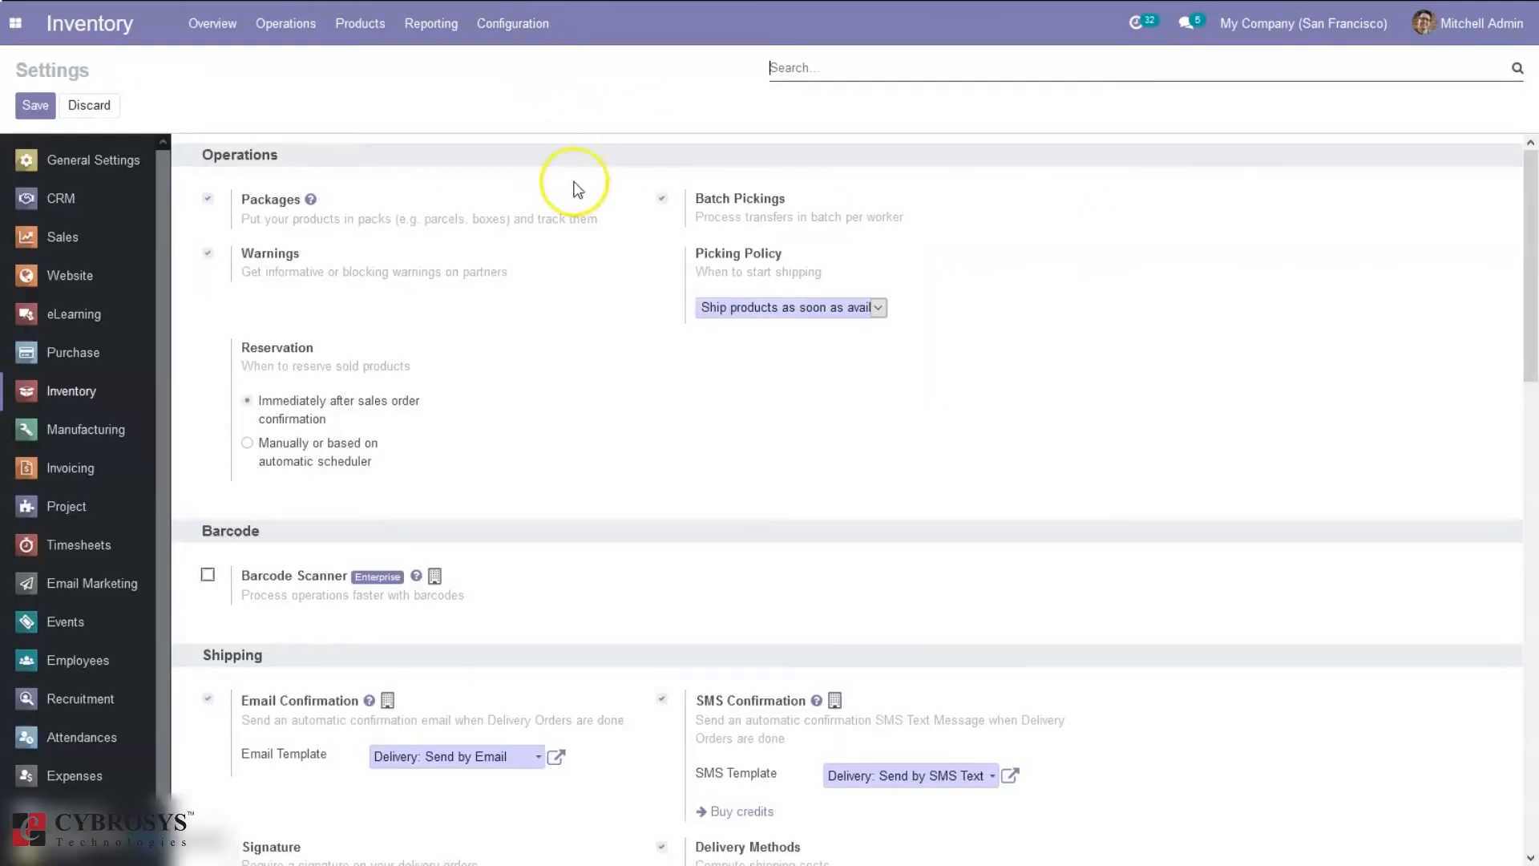
{"action": "type", "text": "loca"}
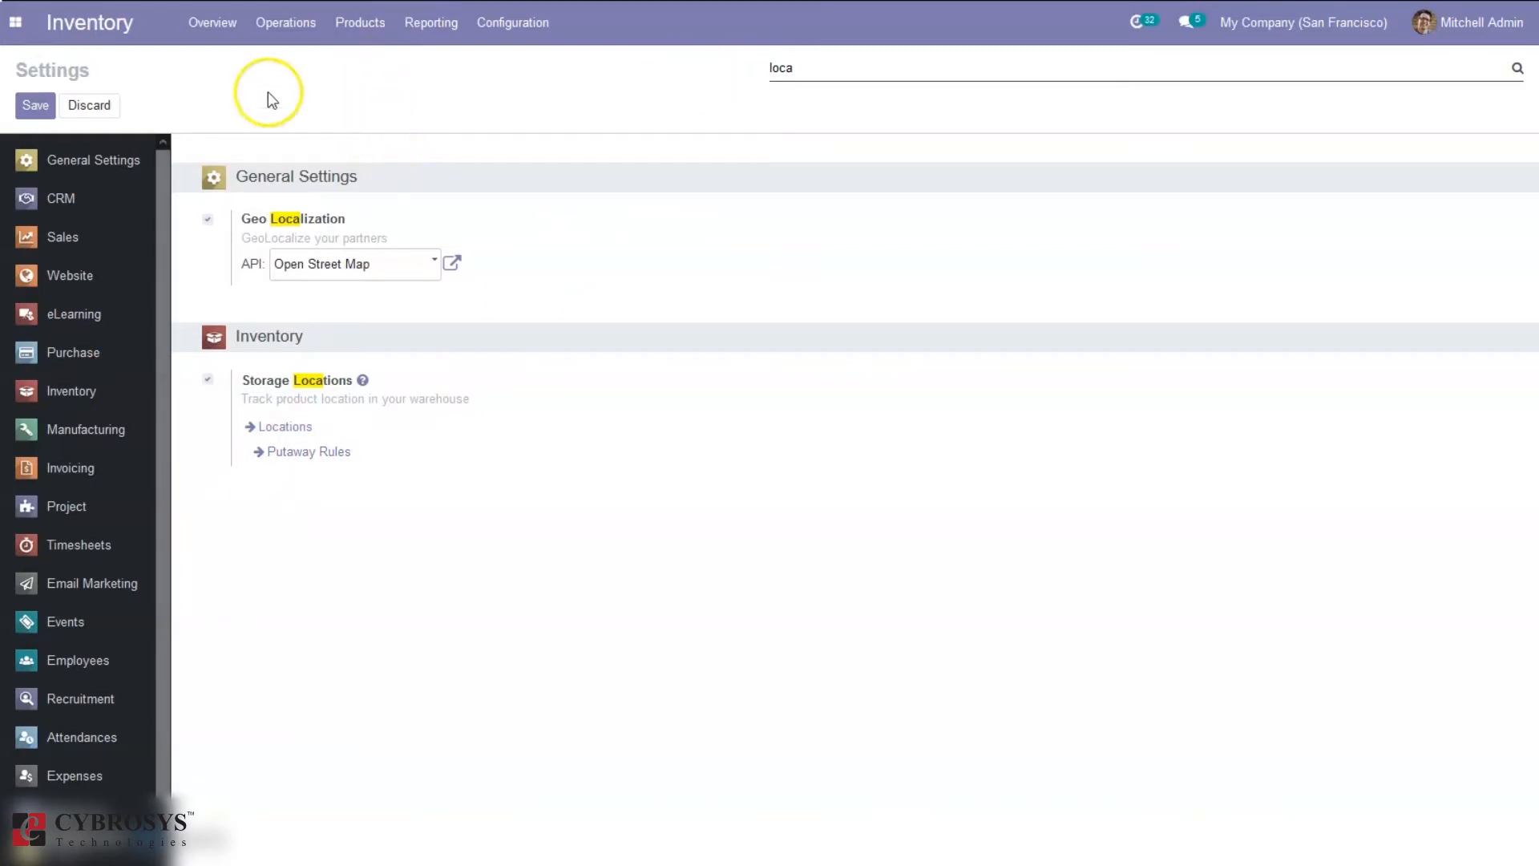
Show all warehouse locations without the Internal filter and review the Virtual Locations/Scrap record
{"action": "left_click", "coordinate": [510, 23]}
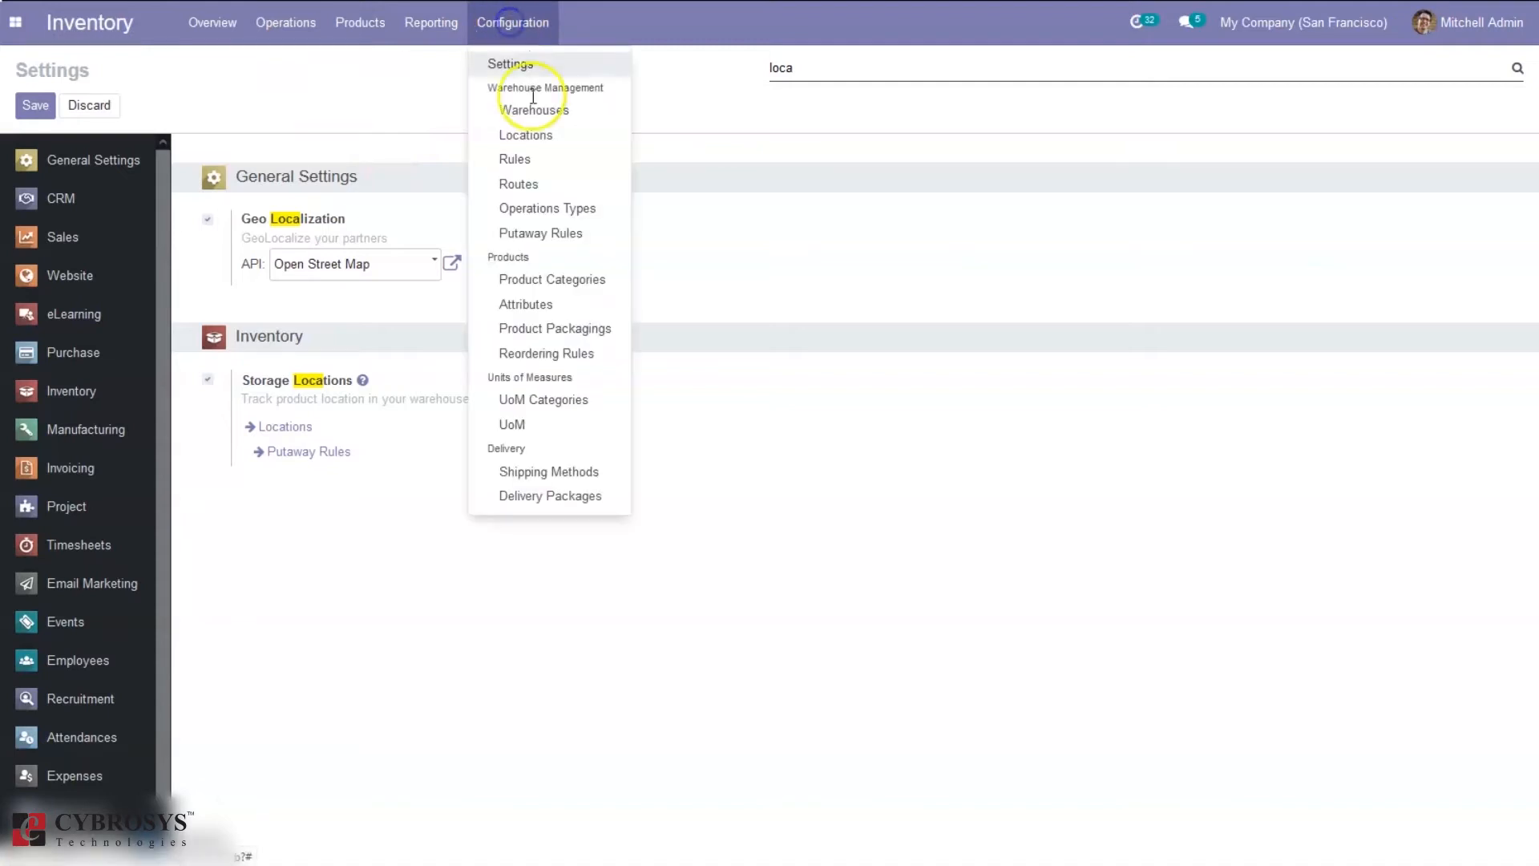
{"action": "left_click", "coordinate": [535, 138]}
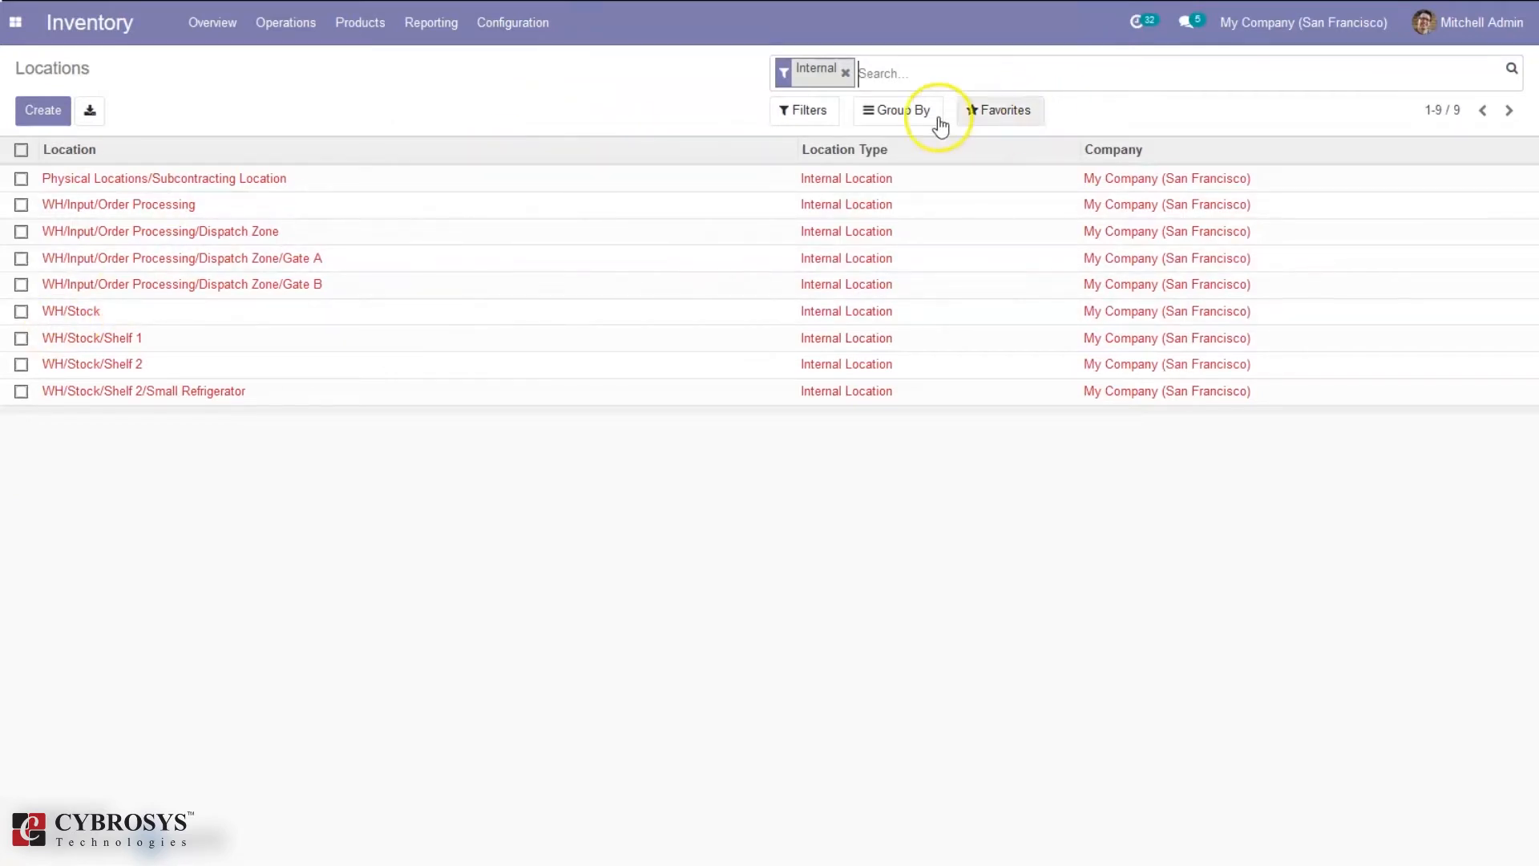
{"action": "left_click", "coordinate": [844, 73]}
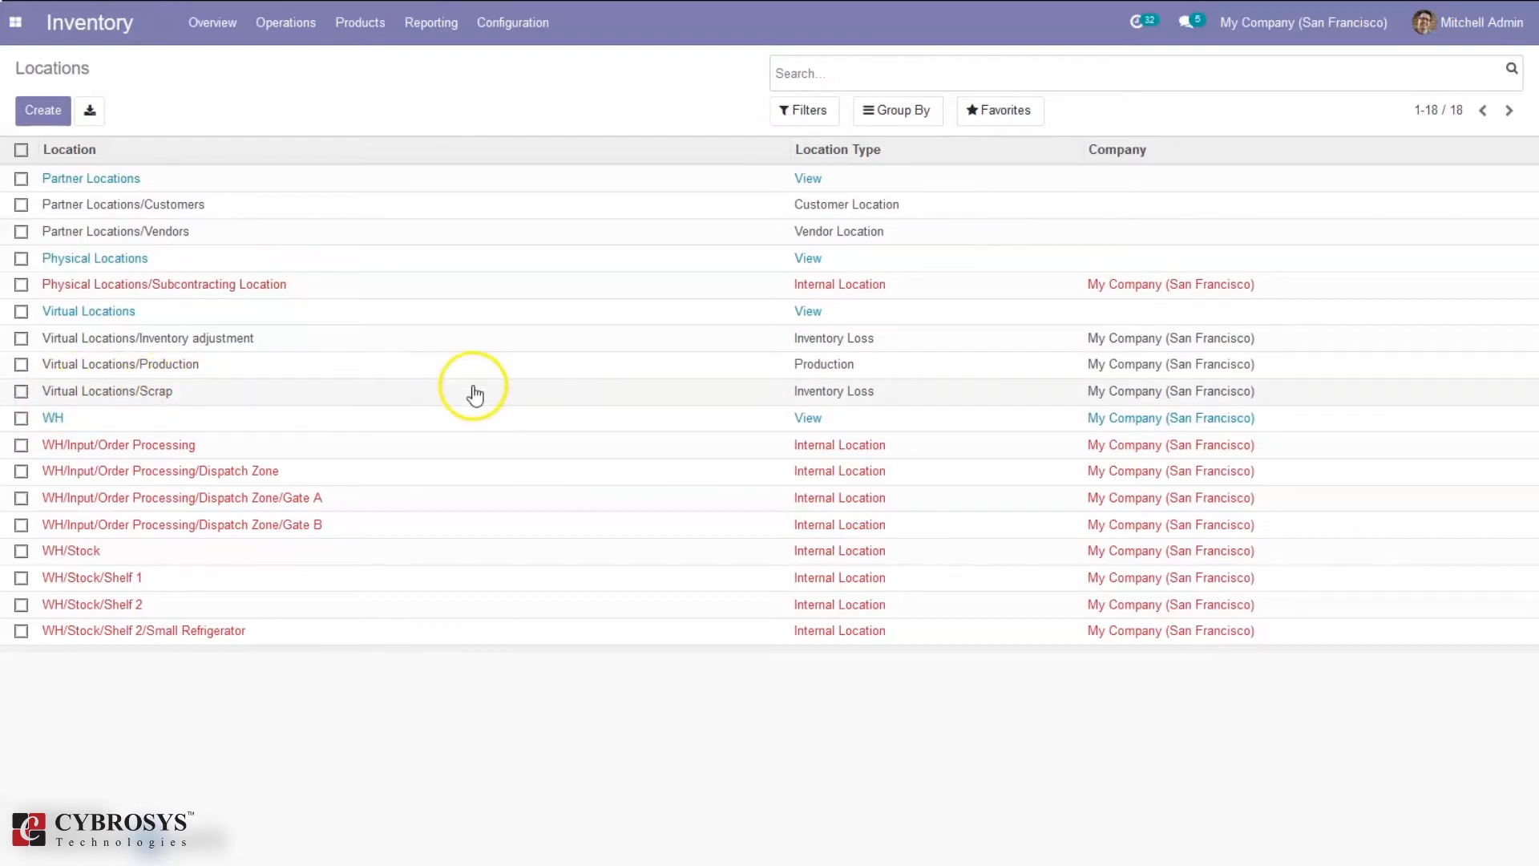
{"action": "left_click", "coordinate": [864, 396]}
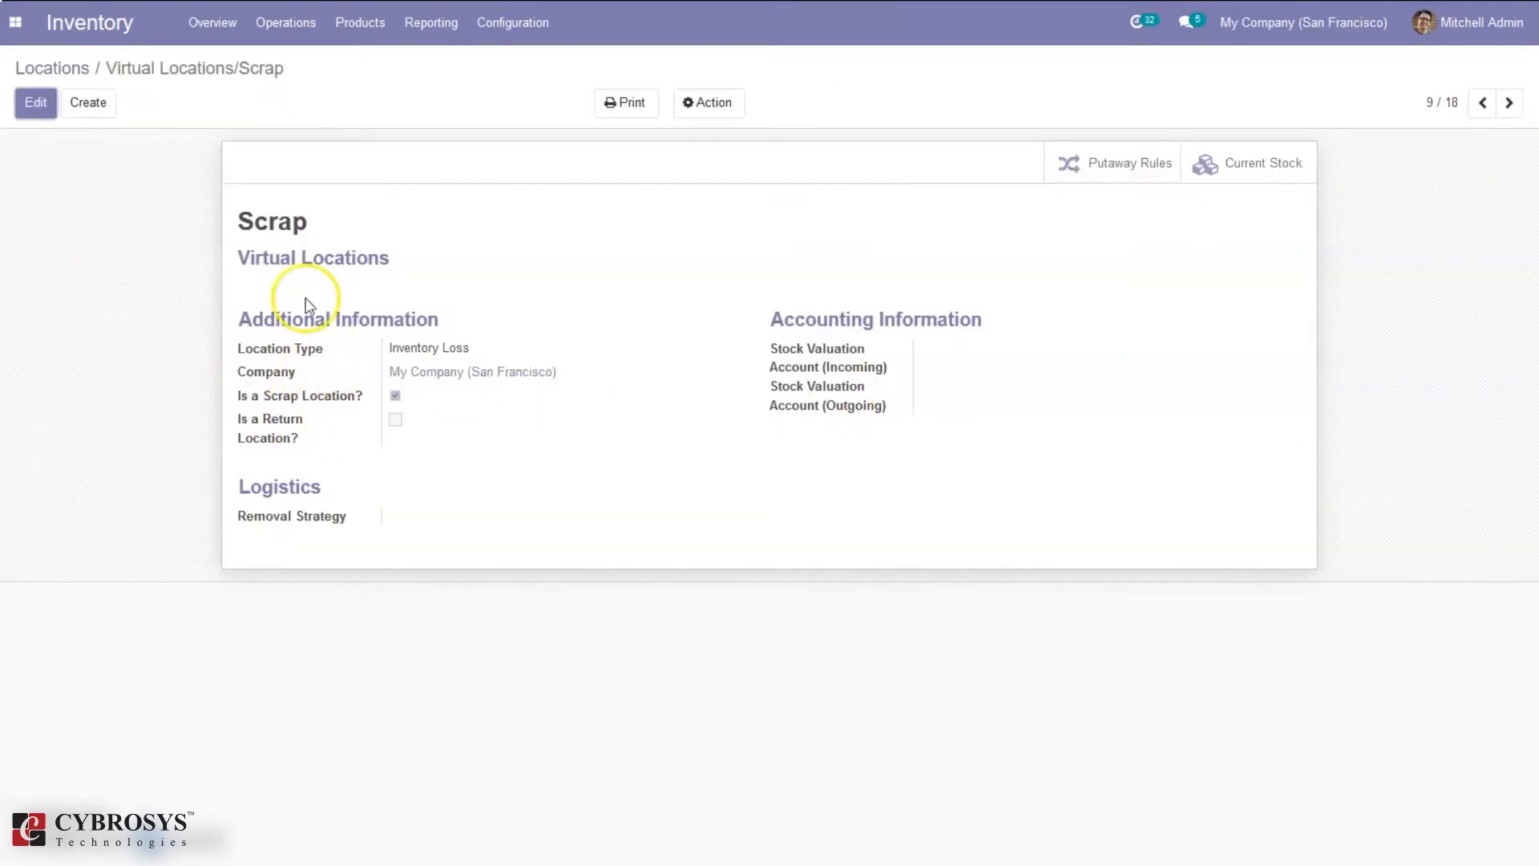
{"action": "left_click", "coordinate": [69, 70]}
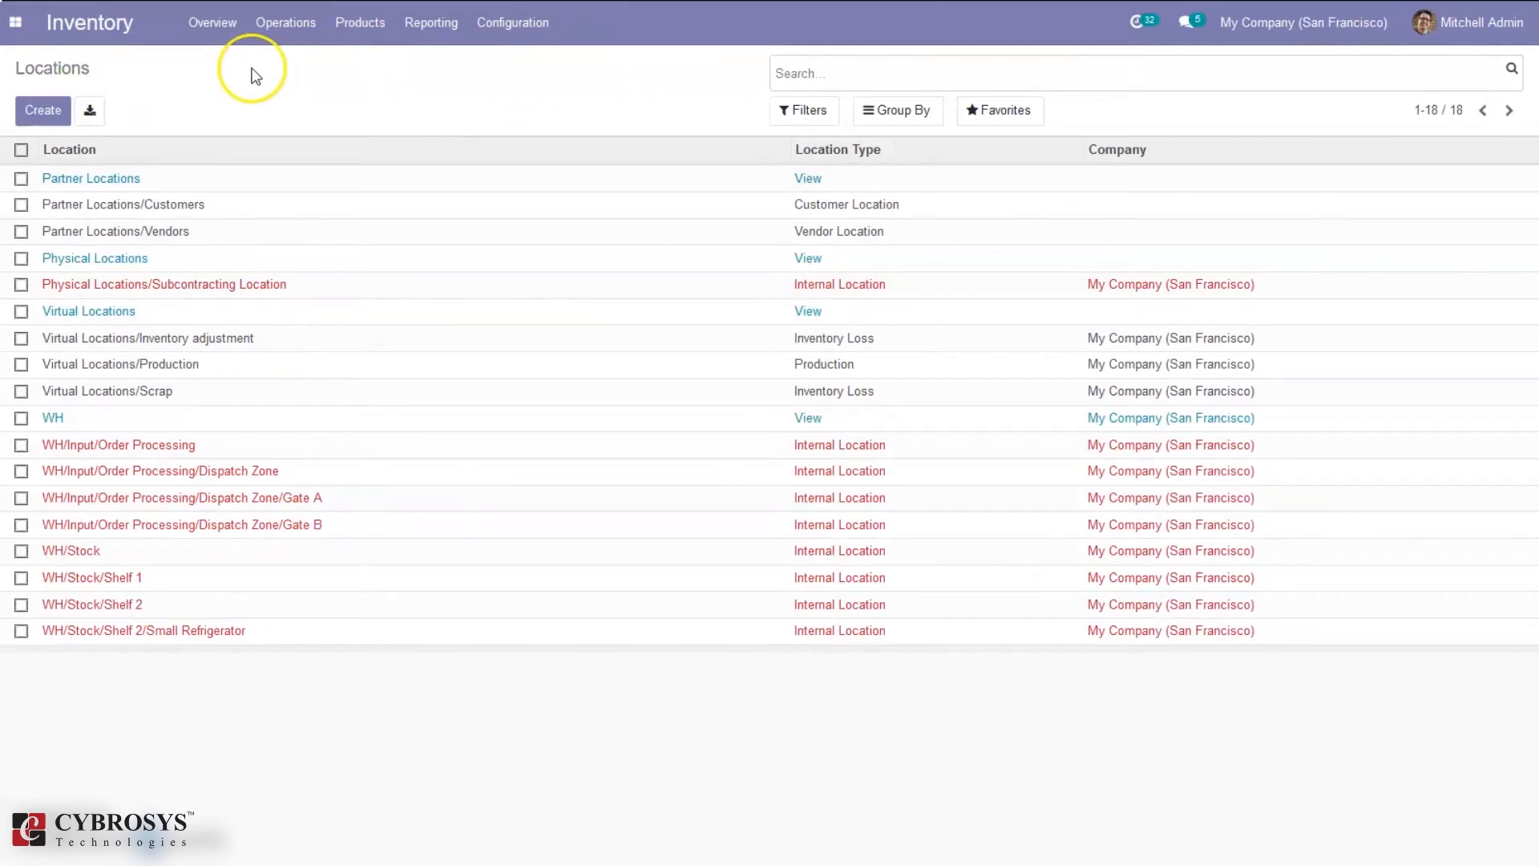
Create a new location named Scrap2 with Virtual Locations as its parent location
{"action": "left_click", "coordinate": [32, 117]}
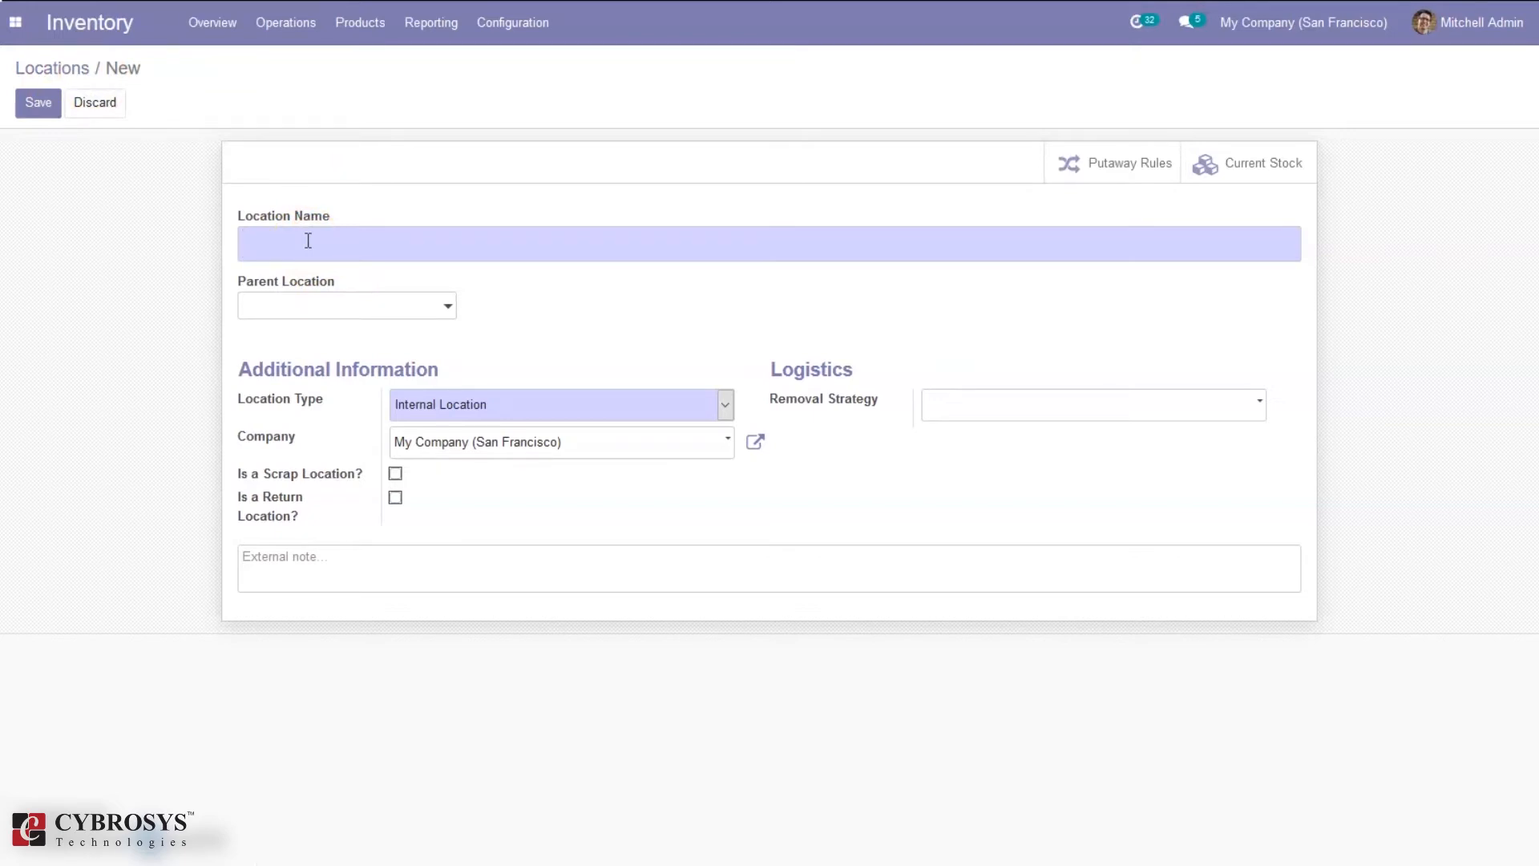
{"action": "type", "text": "Scrap2"}
{"action": "left_click", "coordinate": [298, 306]}
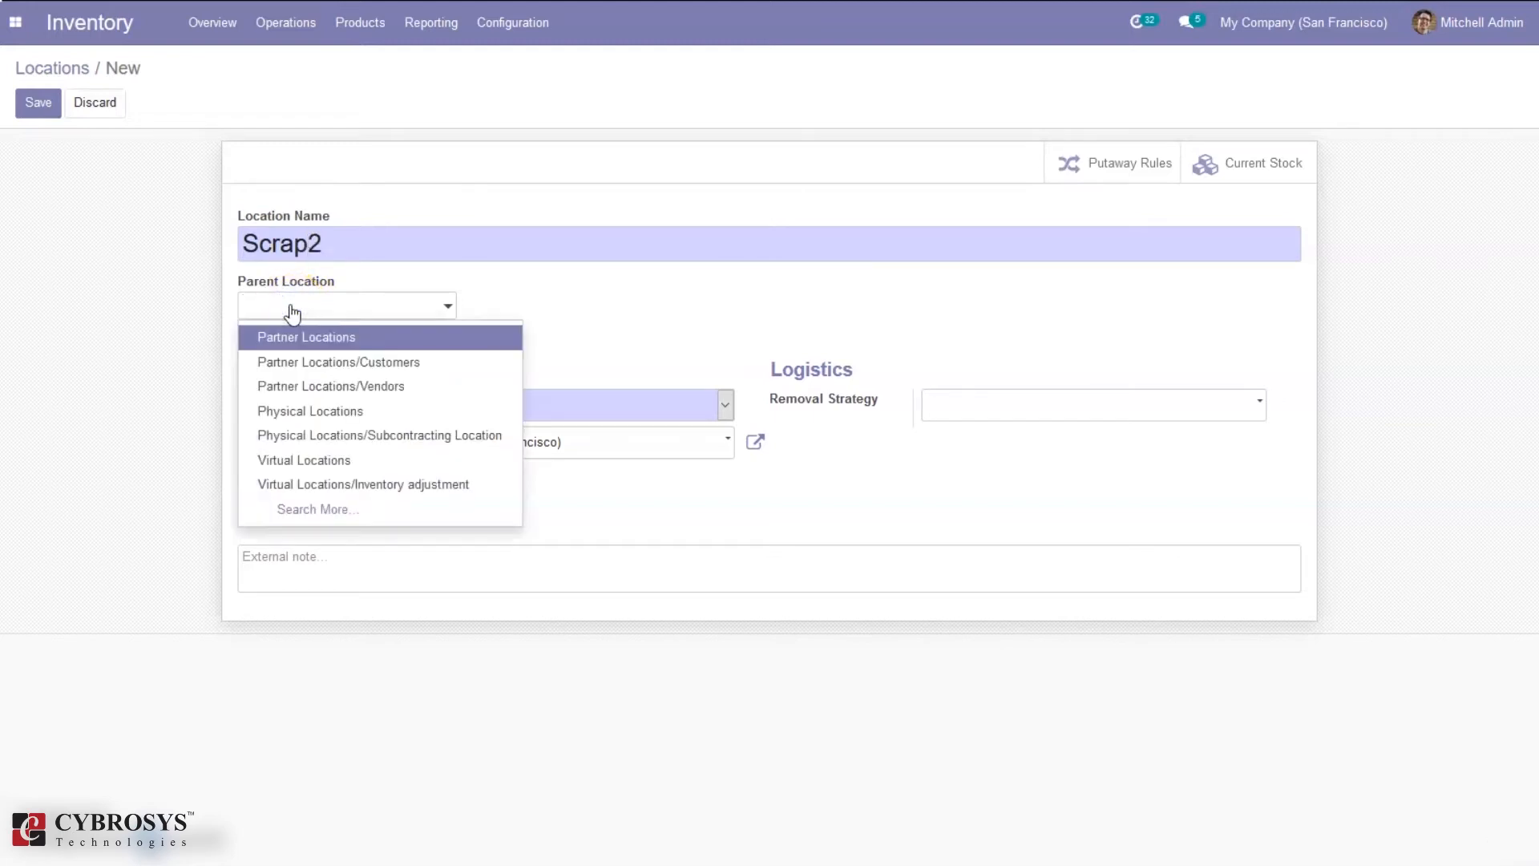
{"action": "type", "text": "Virt"}
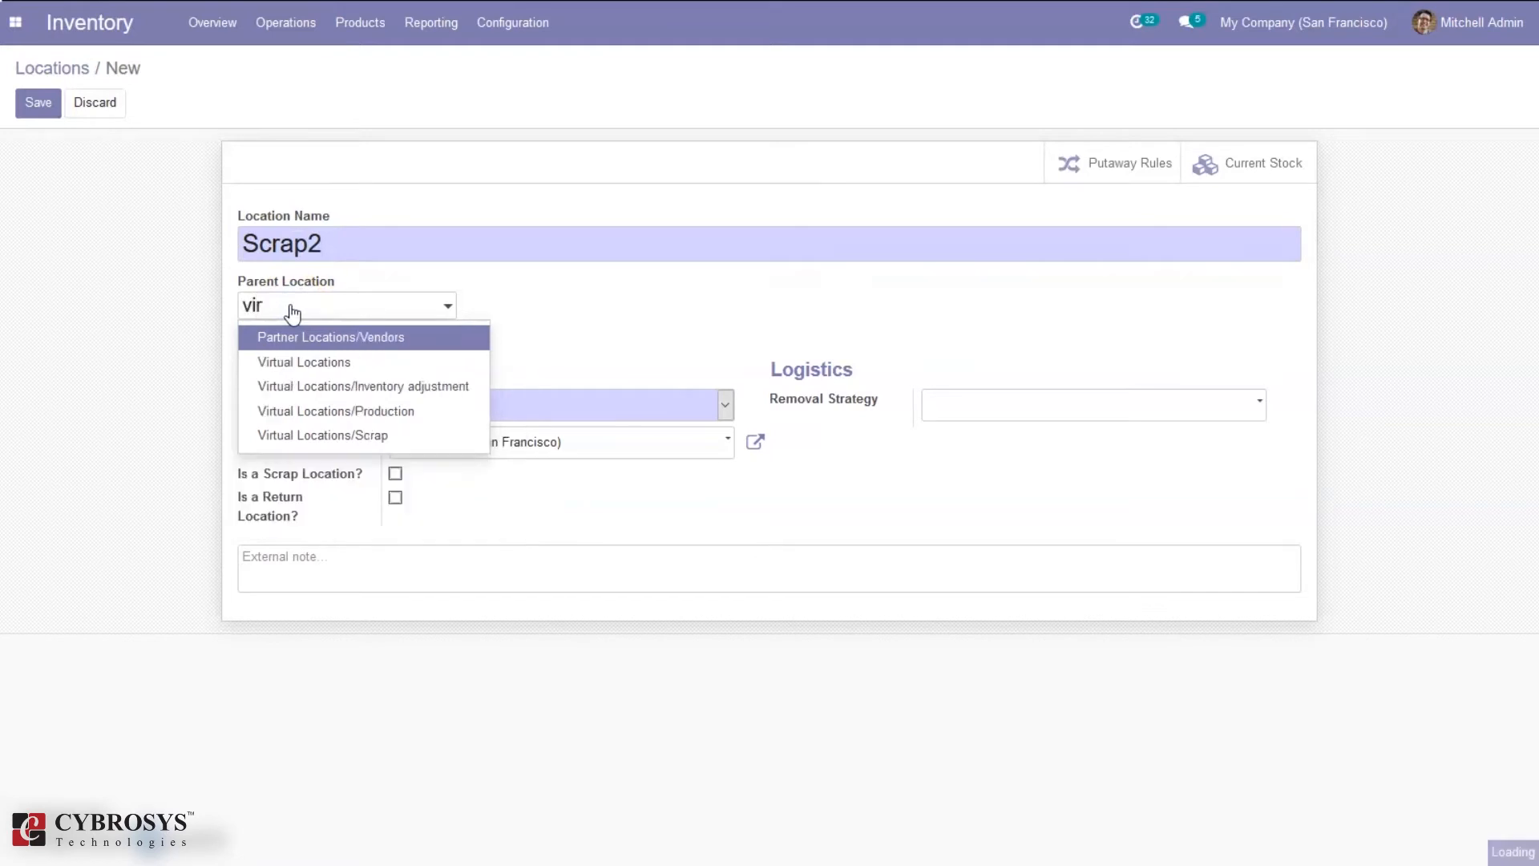
{"action": "left_click", "coordinate": [347, 338]}
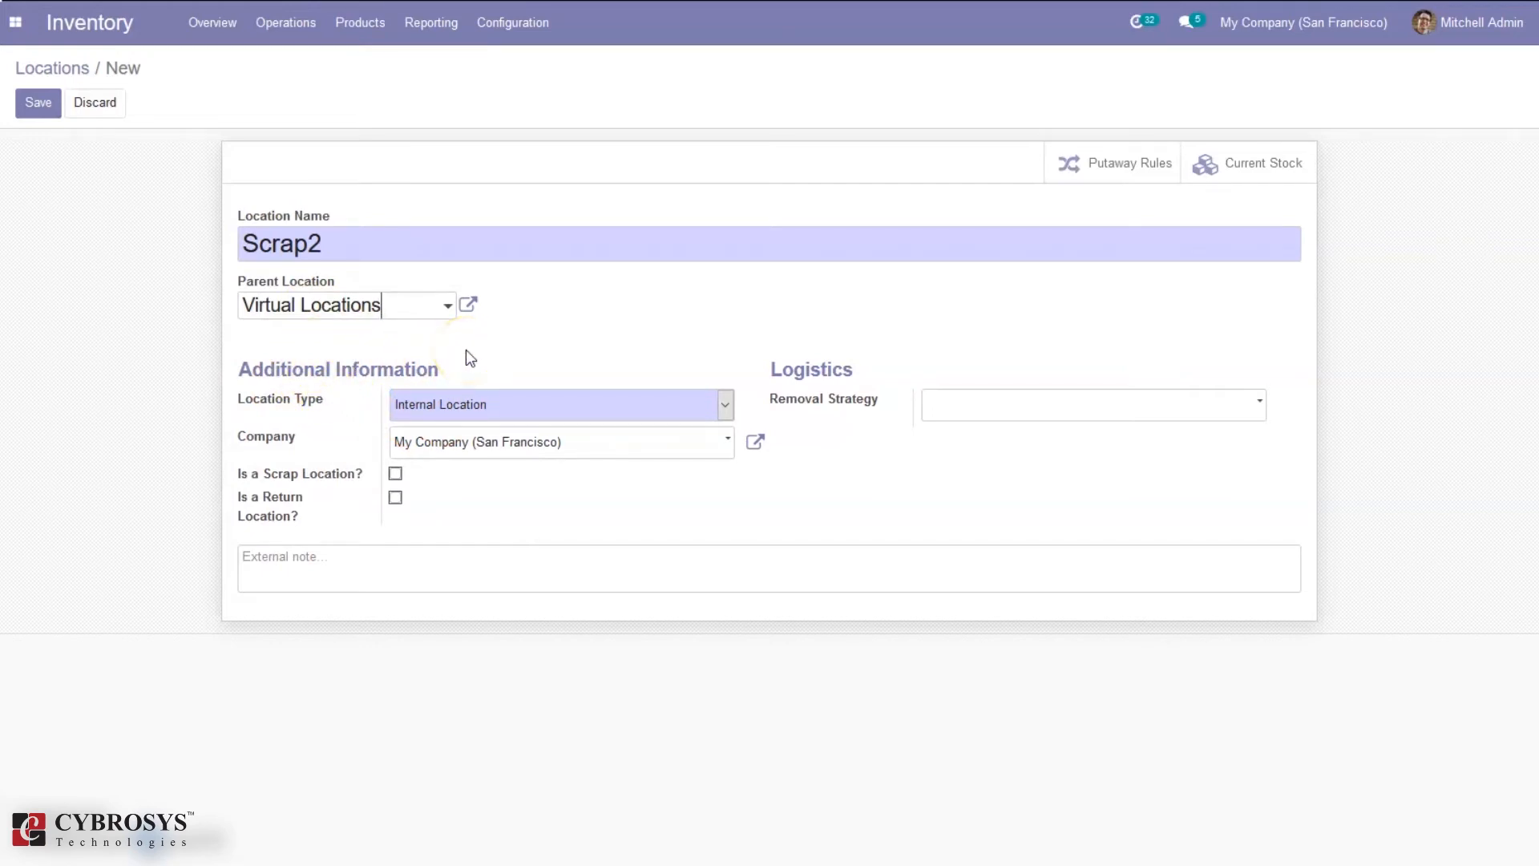
Set the new location's type to Inventory Loss, mark it as a scrap location, save it and return to the locations list
{"action": "left_click", "coordinate": [239, 422]}
{"action": "left_click", "coordinate": [505, 393]}
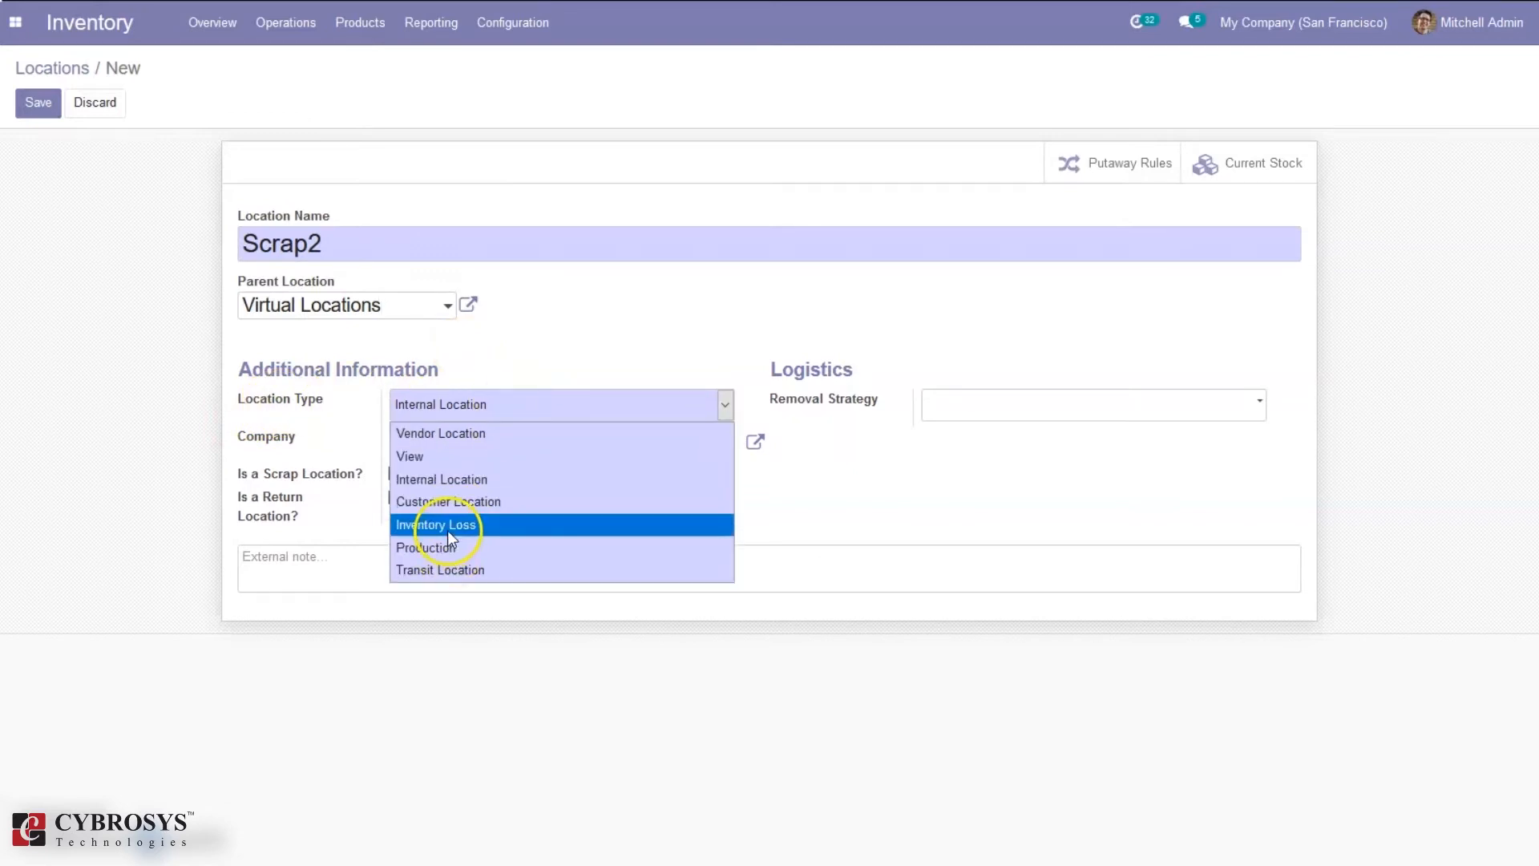
{"action": "left_click", "coordinate": [447, 530]}
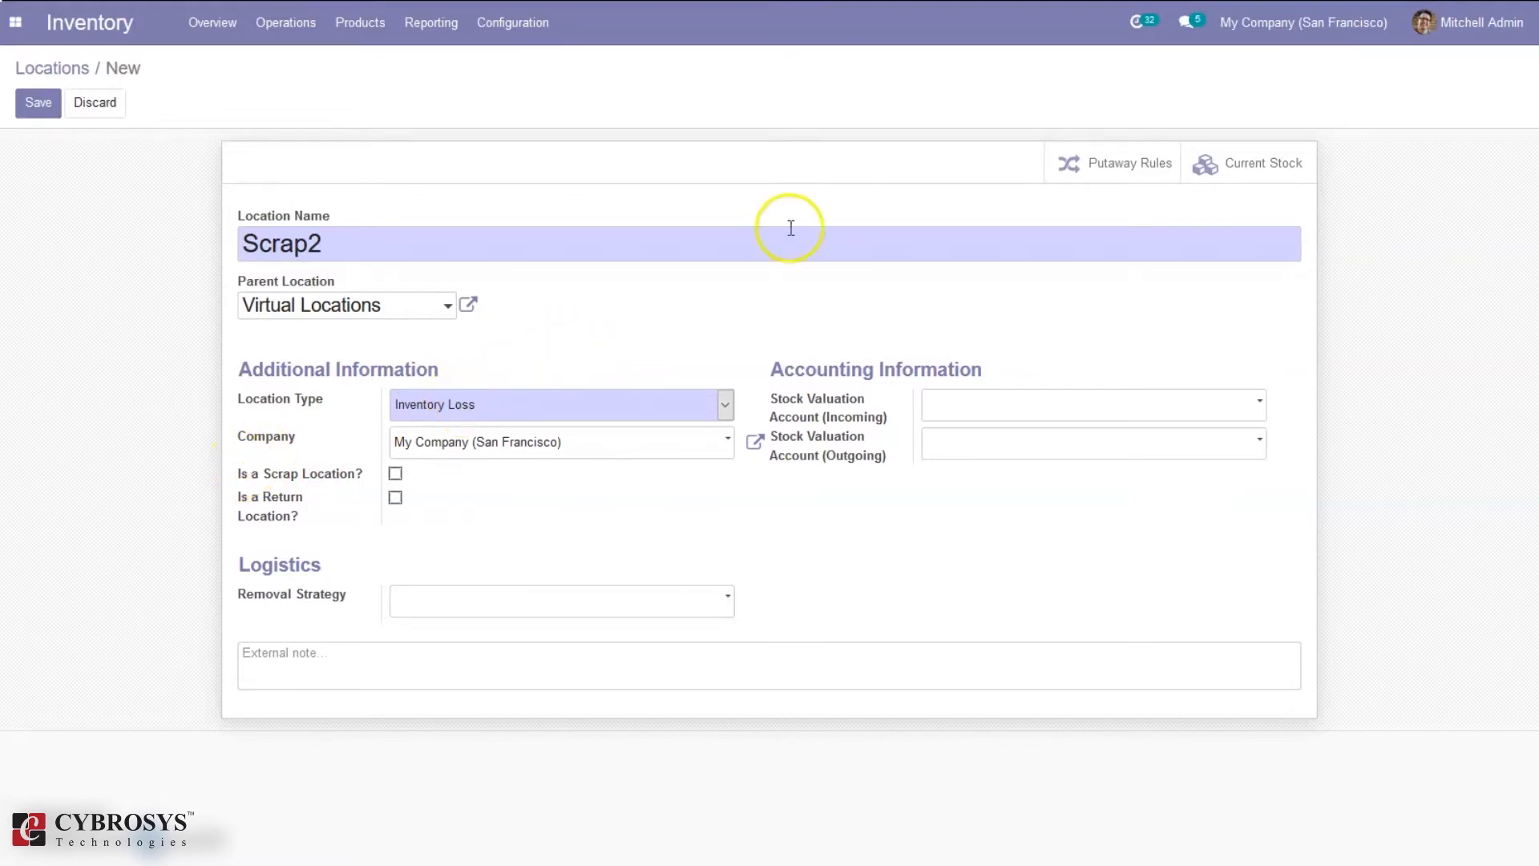
{"action": "left_click", "coordinate": [395, 474]}
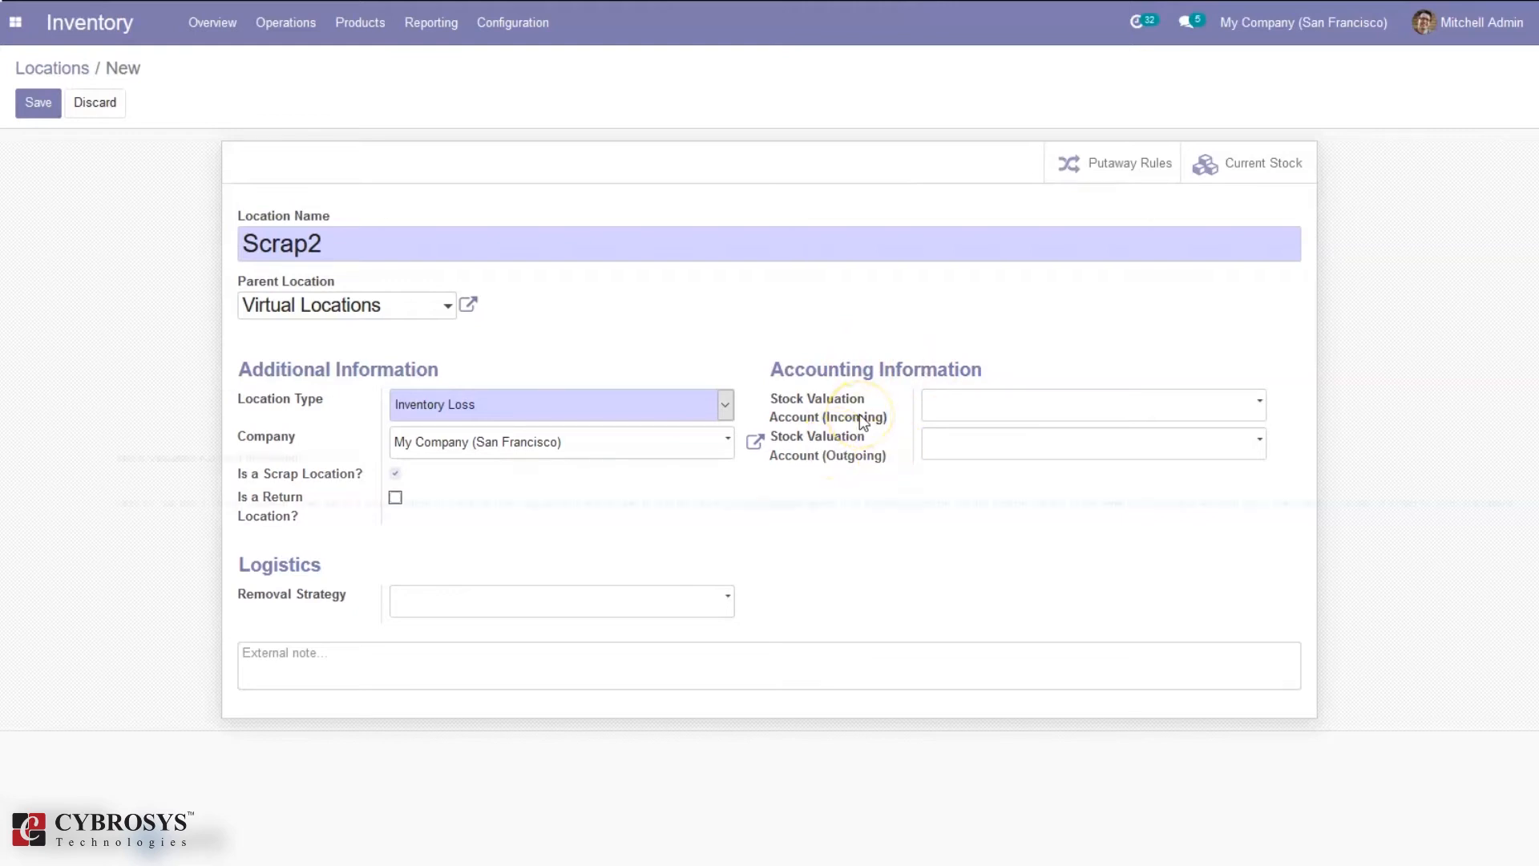
{"action": "mouse_move", "coordinate": [861, 420]}
{"action": "mouse_move", "coordinate": [334, 598]}
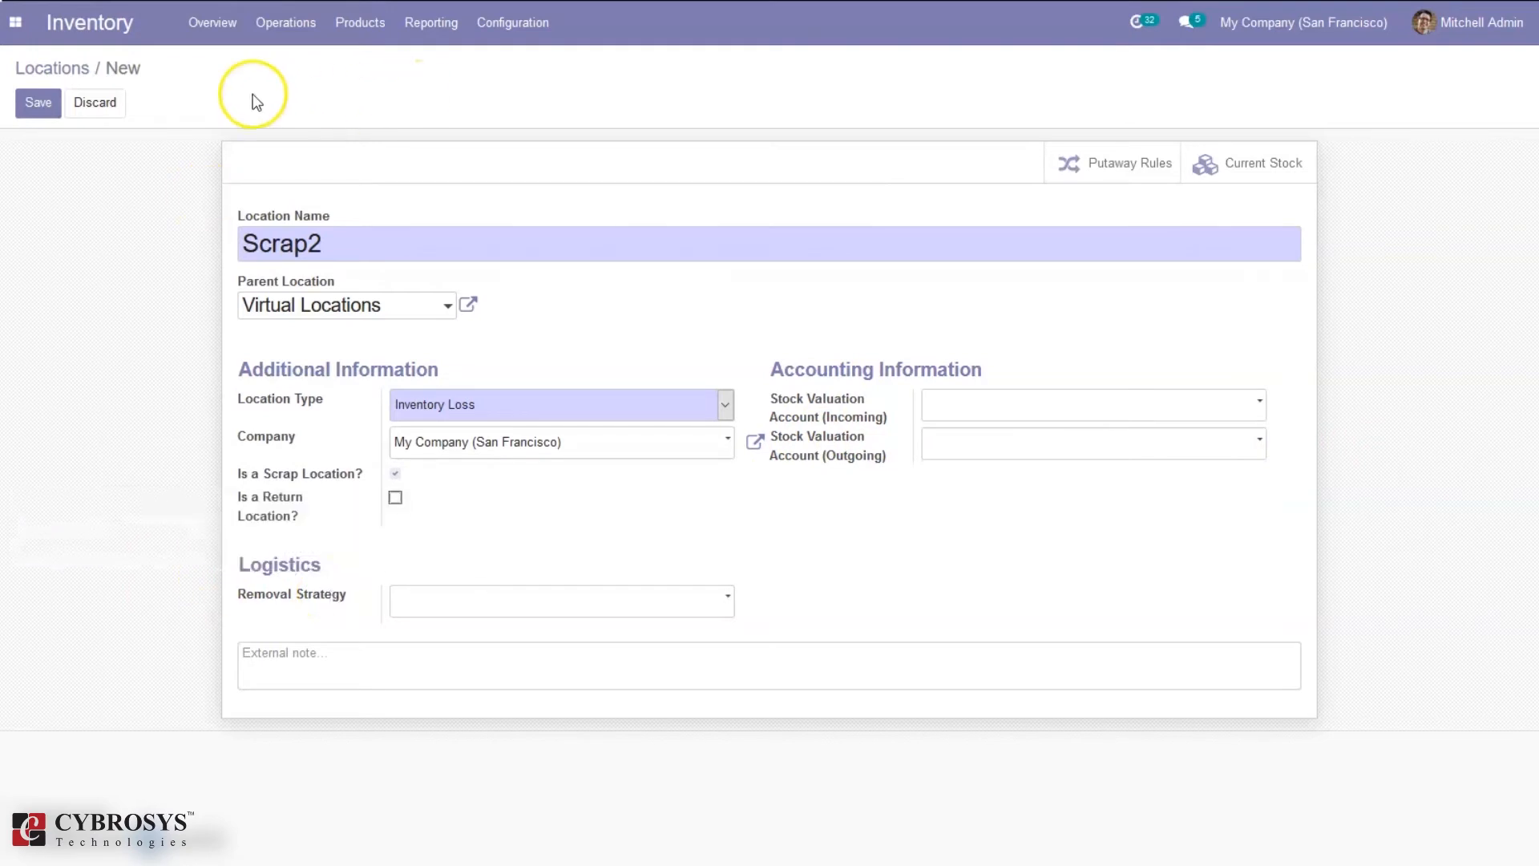
{"action": "left_click", "coordinate": [32, 106]}
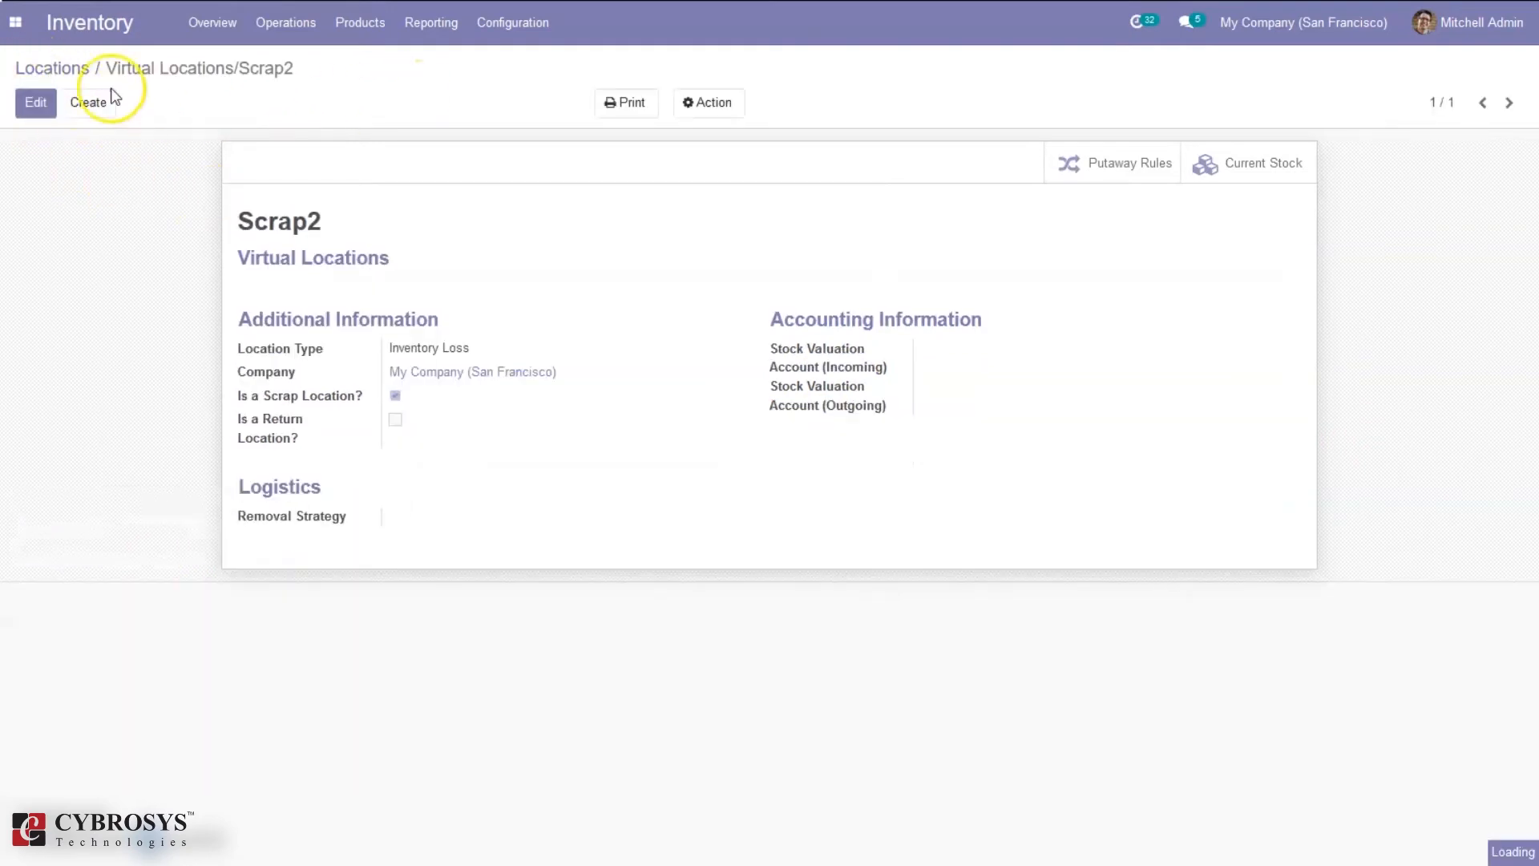
{"action": "left_click", "coordinate": [68, 69]}
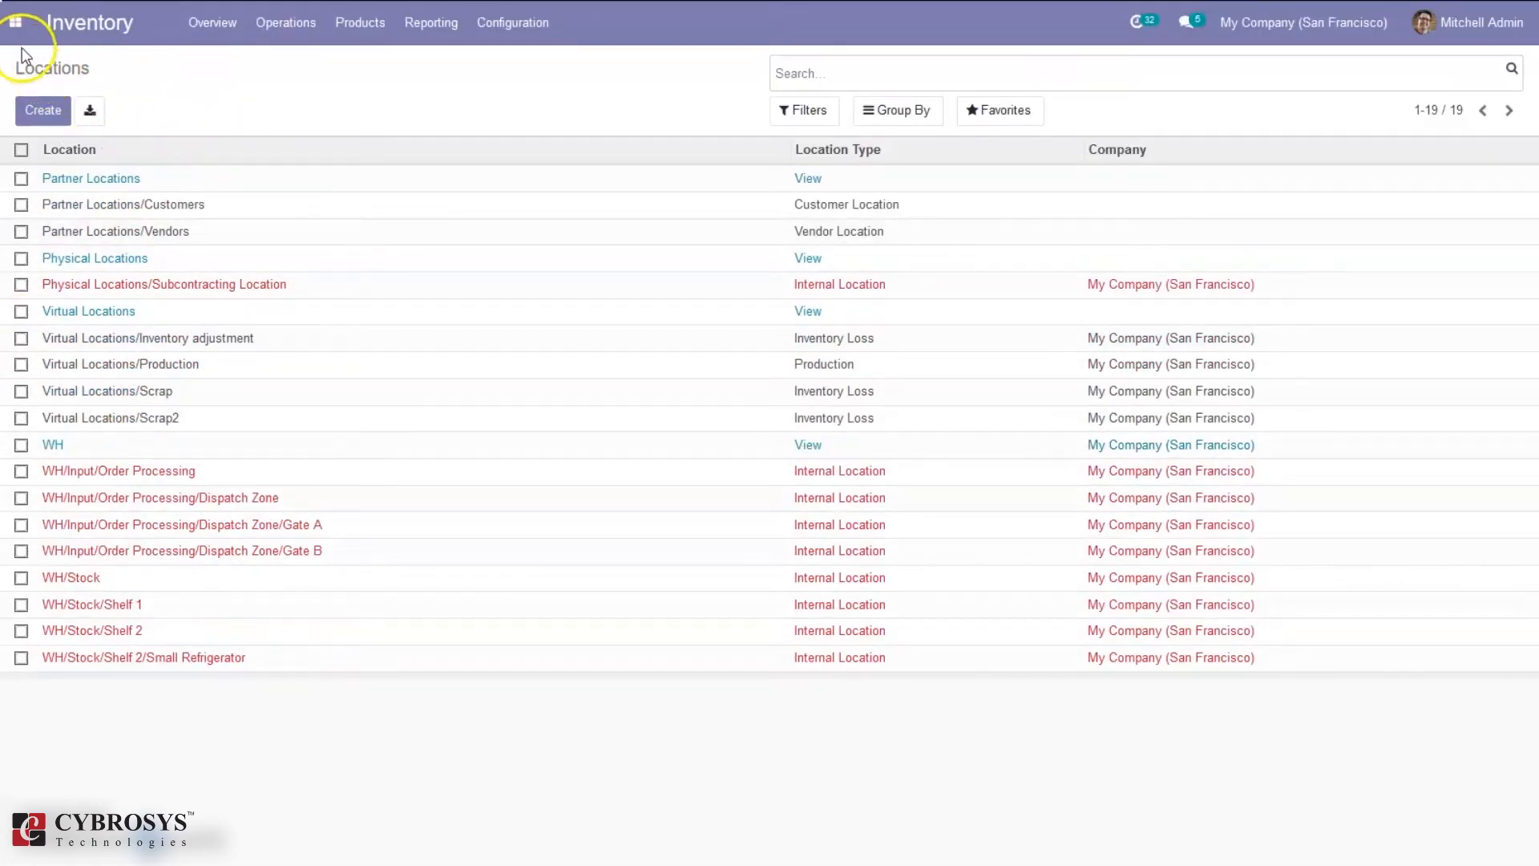
Start a new request for quotation in the Purchase module with Azure Interior as the vendor
{"action": "left_click", "coordinate": [15, 23]}
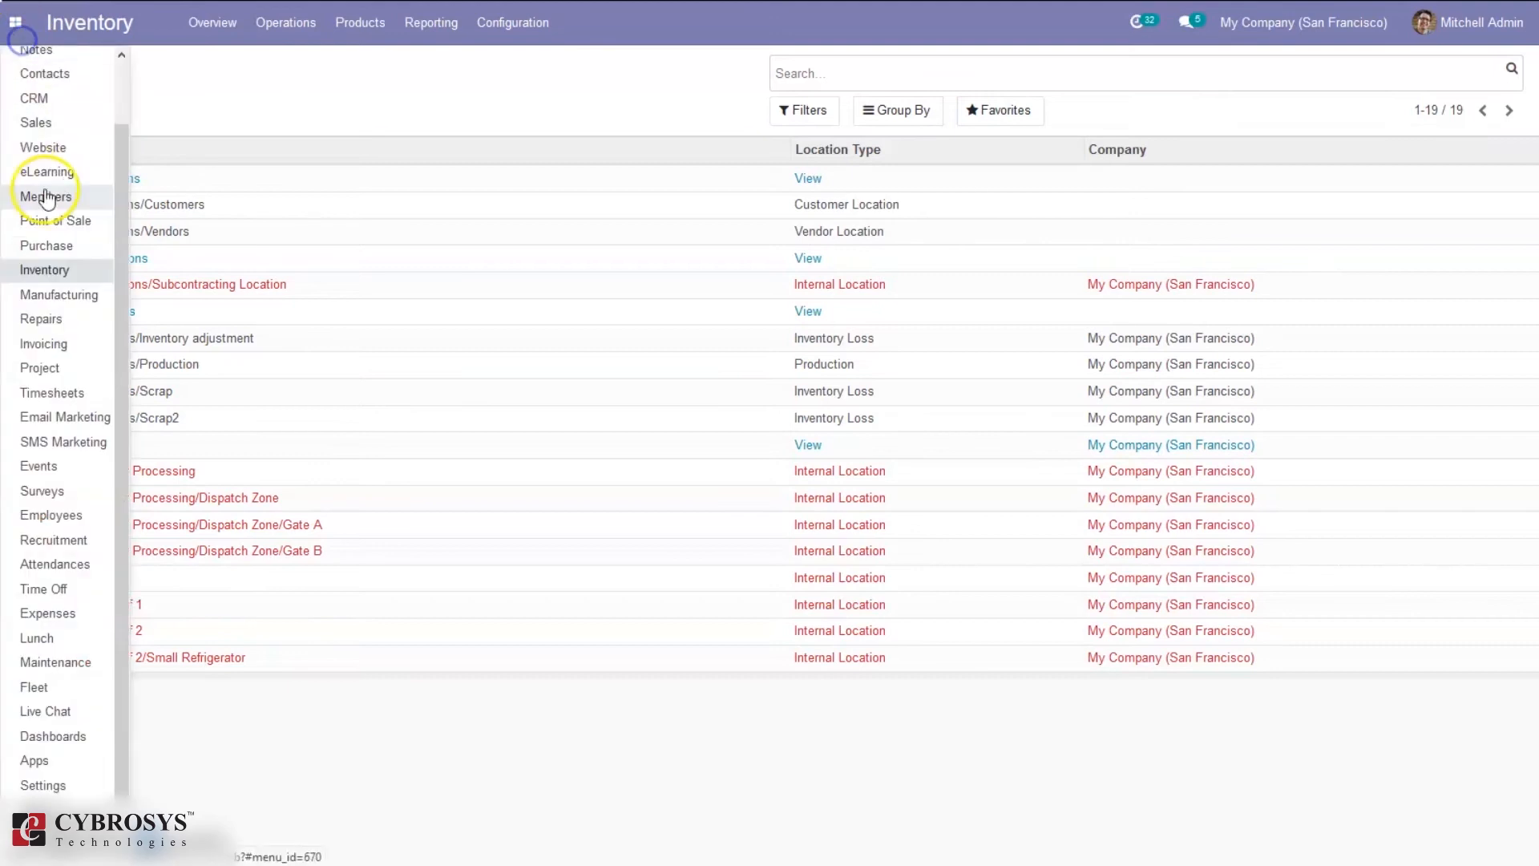
{"action": "left_click", "coordinate": [50, 247]}
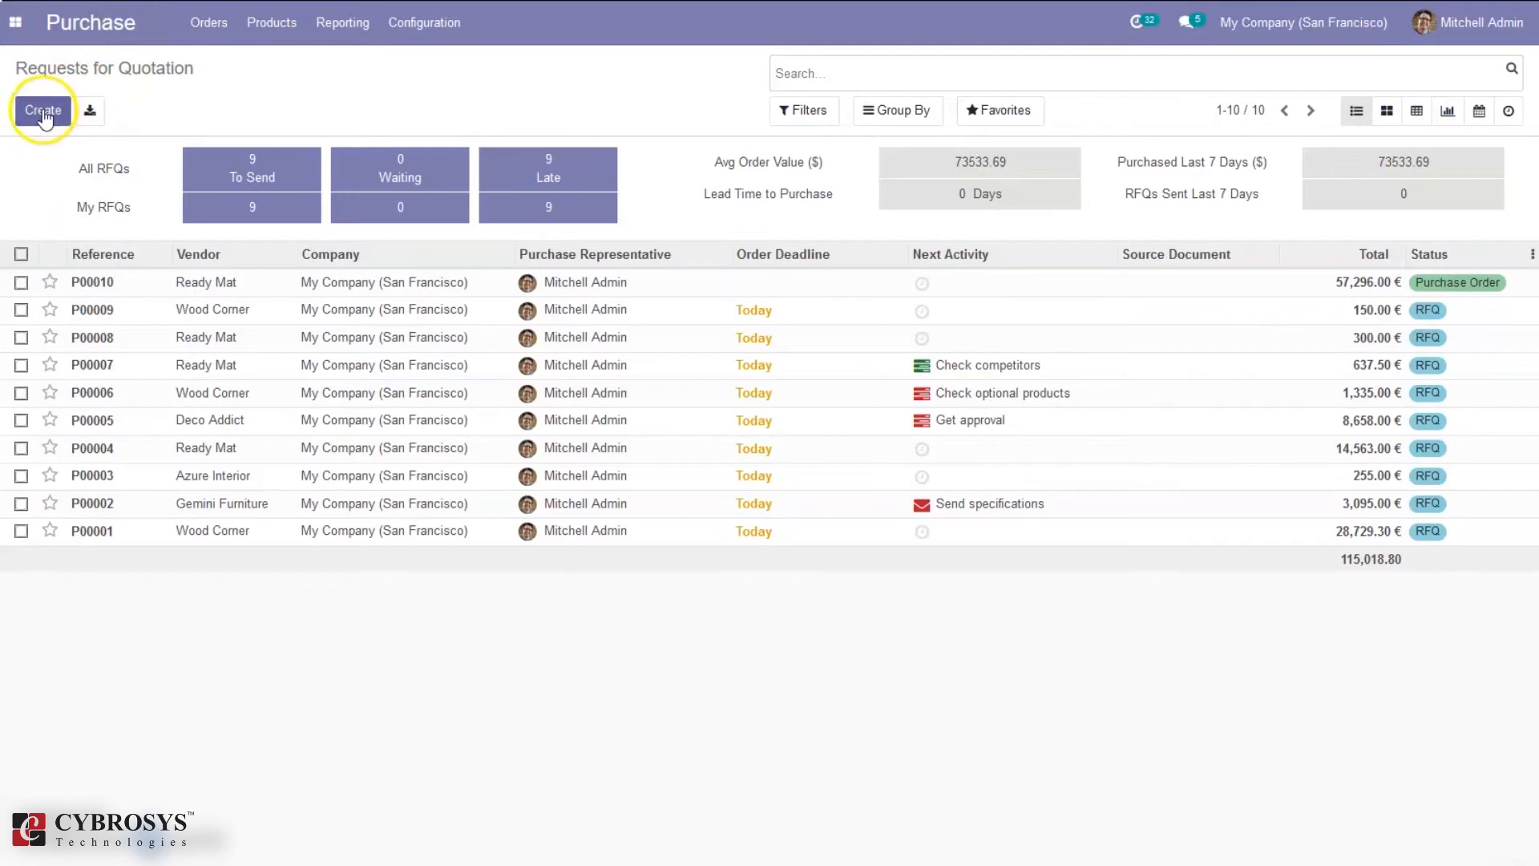
{"action": "left_click", "coordinate": [43, 113]}
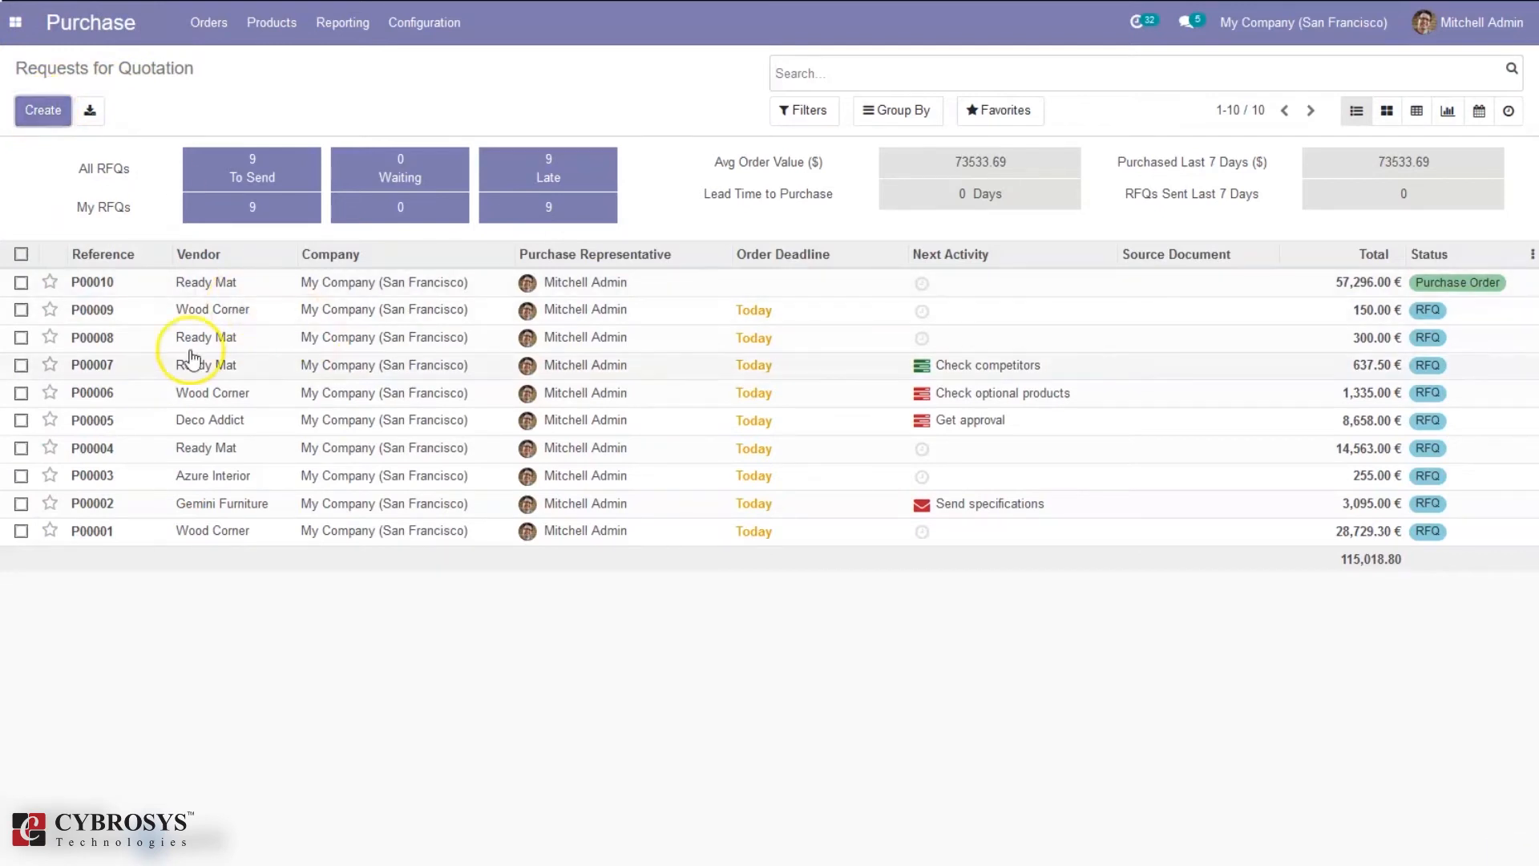
{"action": "left_click", "coordinate": [423, 308]}
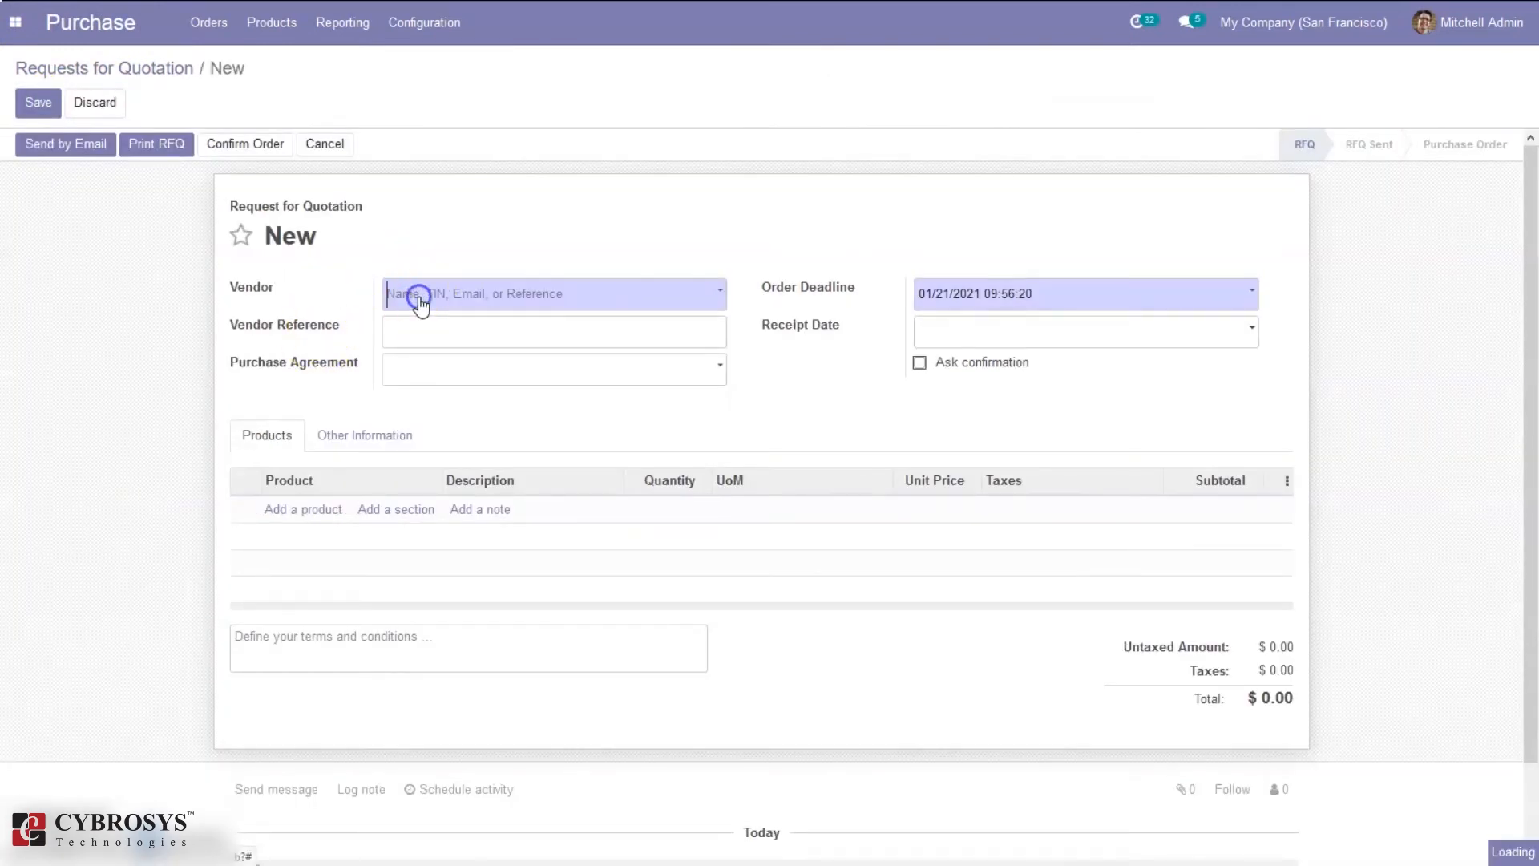
{"action": "left_click", "coordinate": [469, 326]}
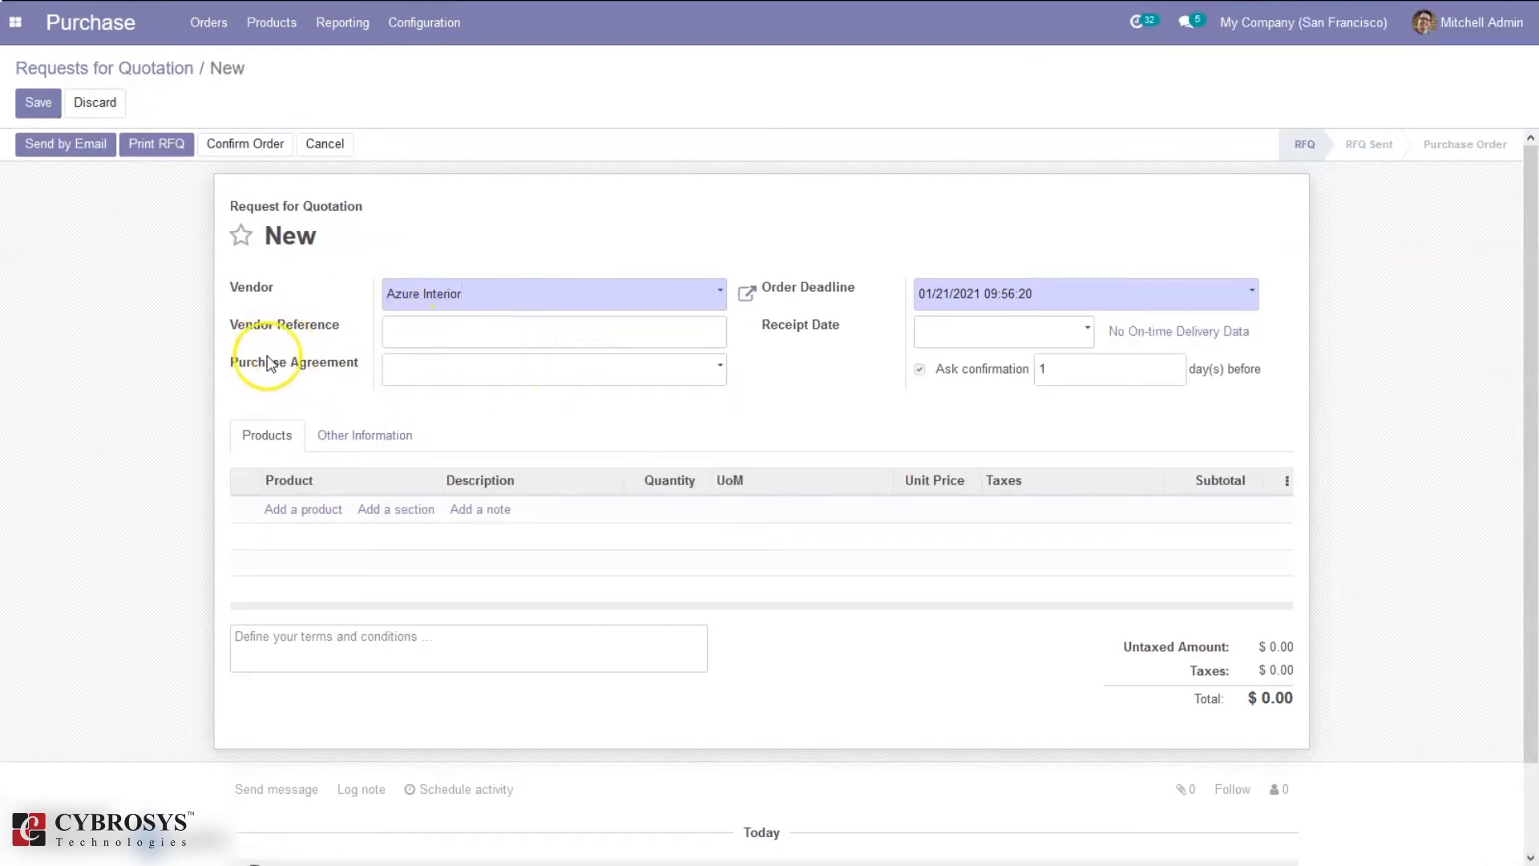
Add the Customizable Desk (CONFIG) to the quotation with a quantity of 2 for the White Aluminium variant
{"action": "left_click", "coordinate": [286, 510]}
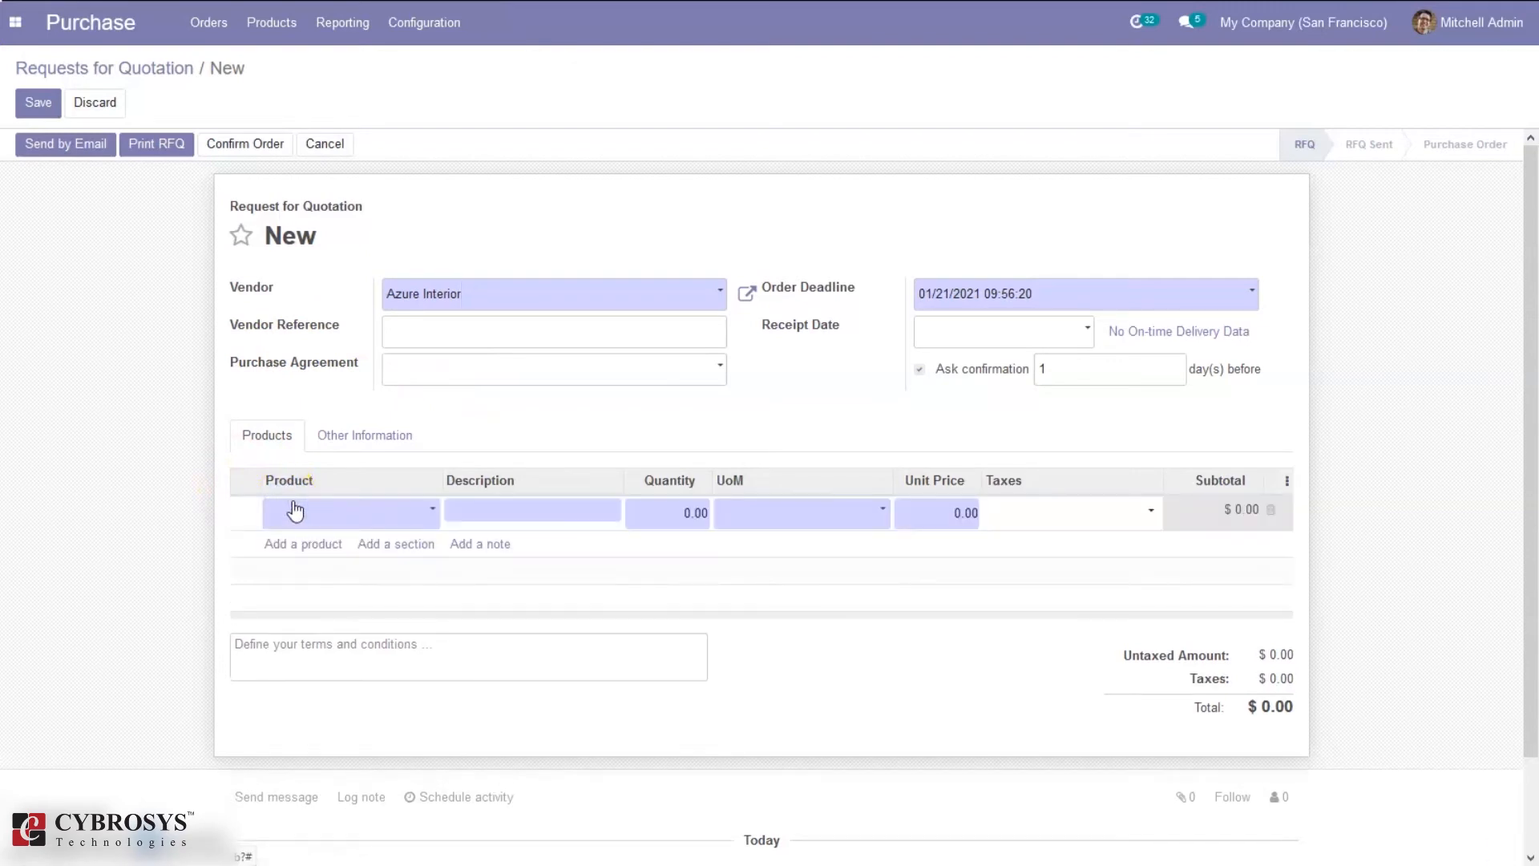
{"action": "type", "text": "cus"}
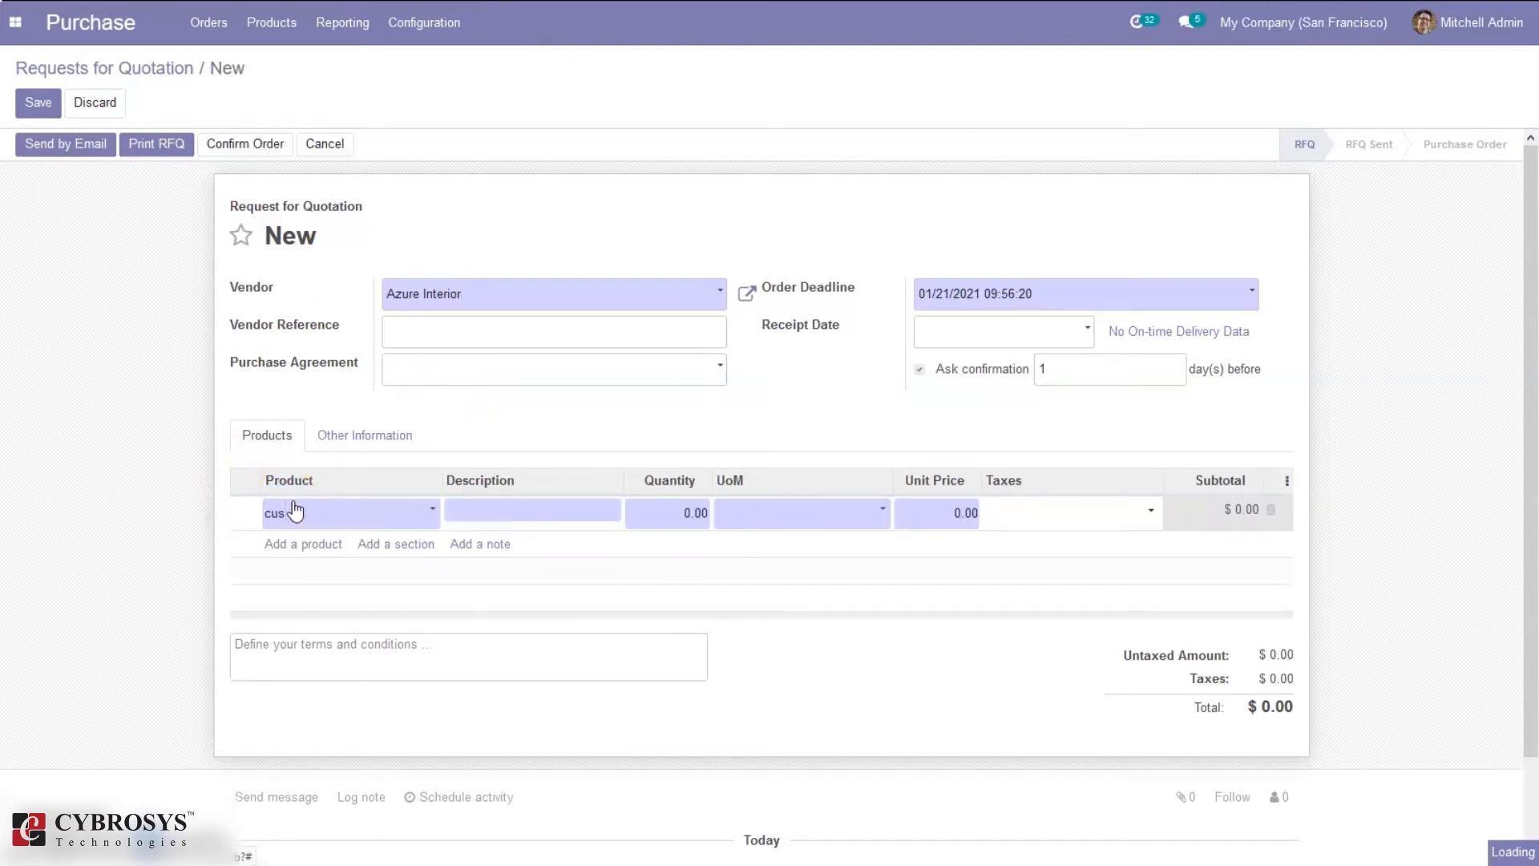
{"action": "left_click", "coordinate": [350, 565]}
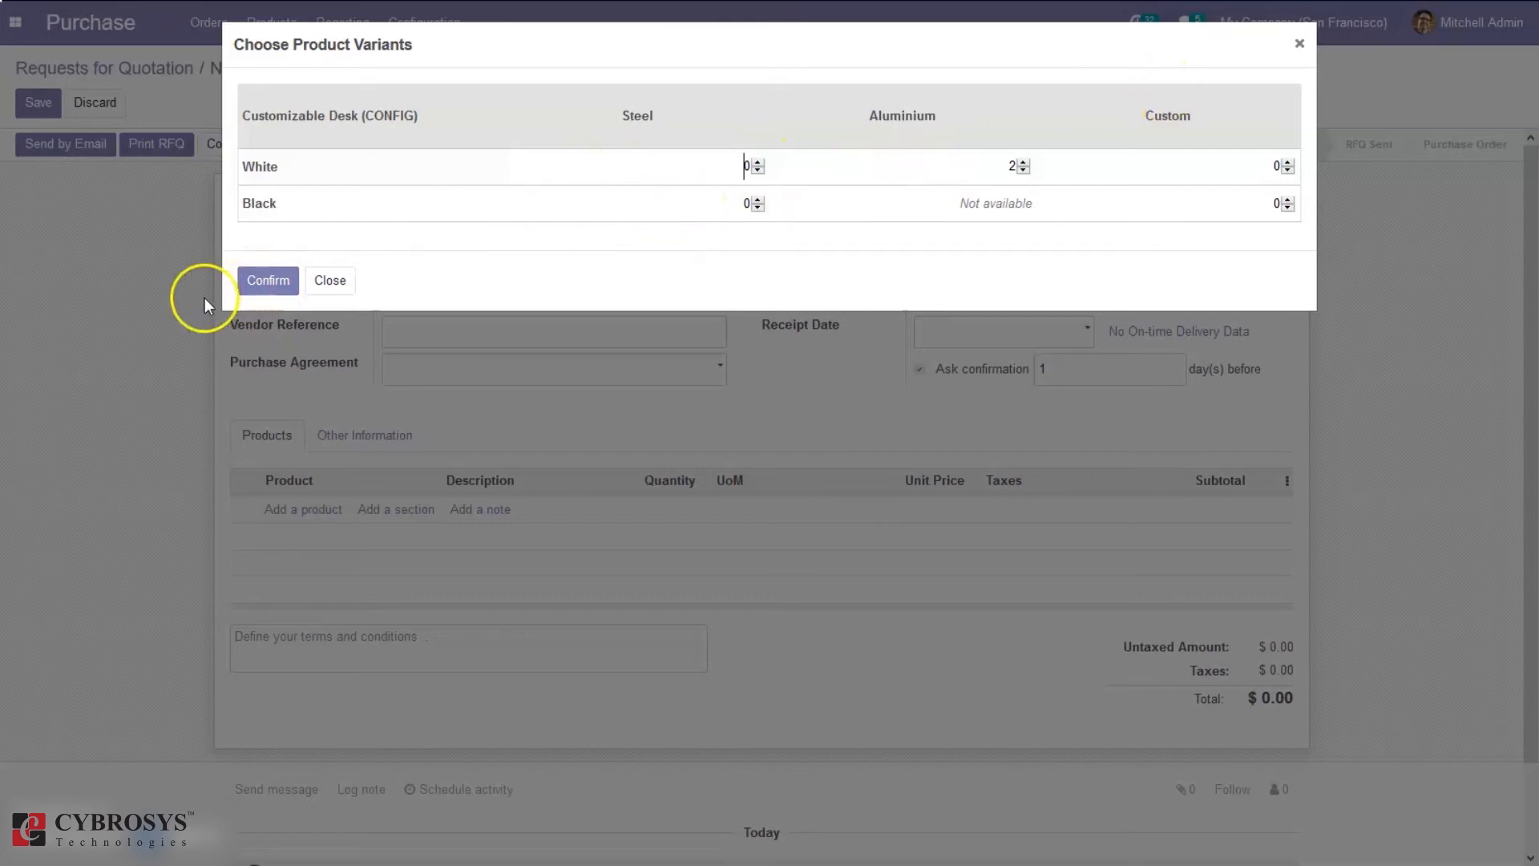
{"action": "left_click", "coordinate": [267, 281]}
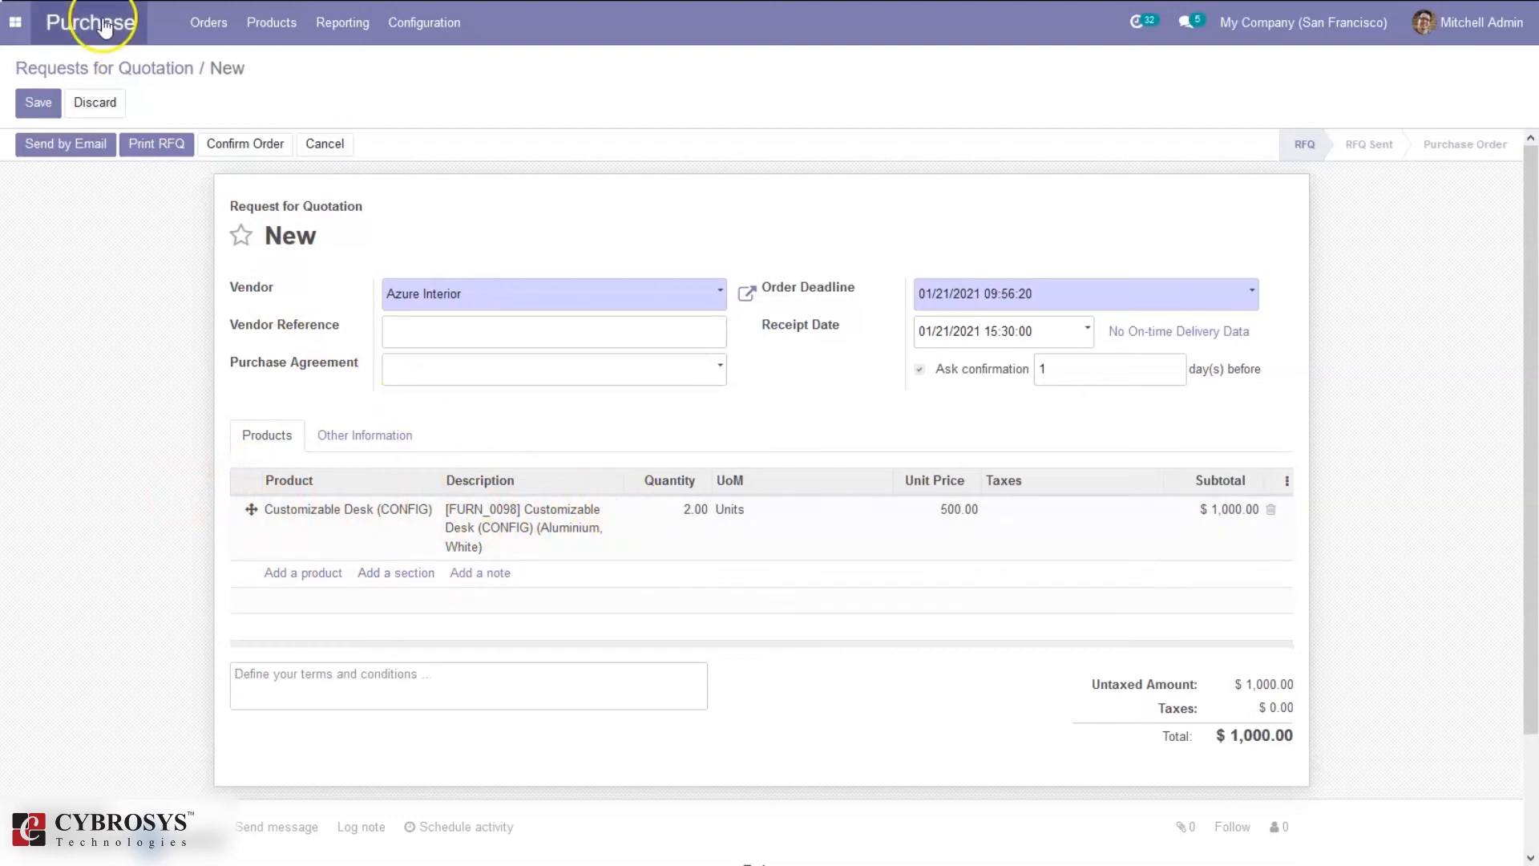
Confirm the order and validate its receipt as an immediate transfer of all quantities
{"action": "left_click", "coordinate": [226, 152]}
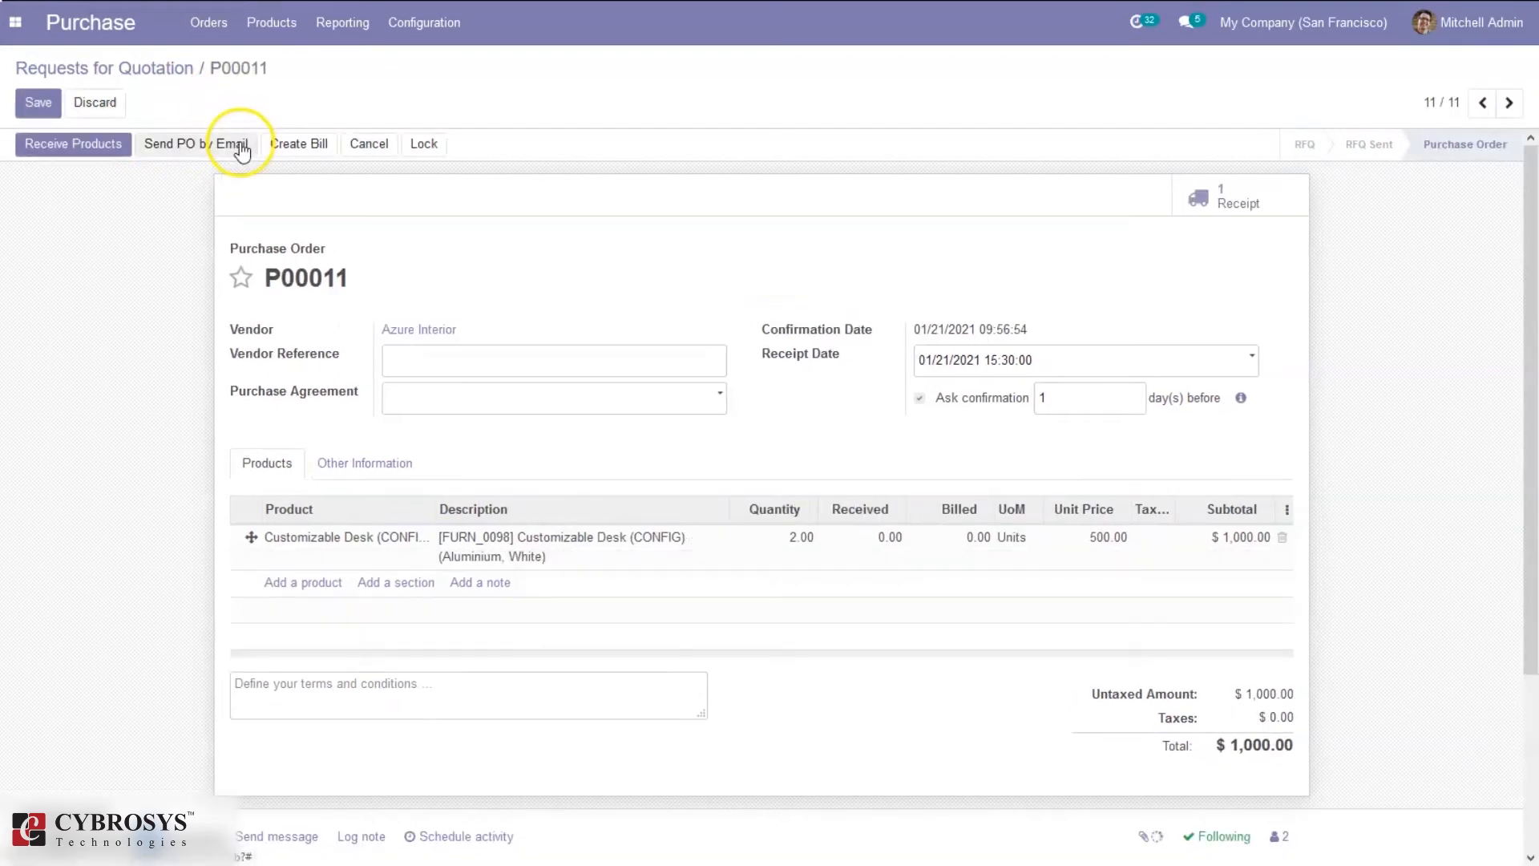
{"action": "left_click", "coordinate": [99, 149]}
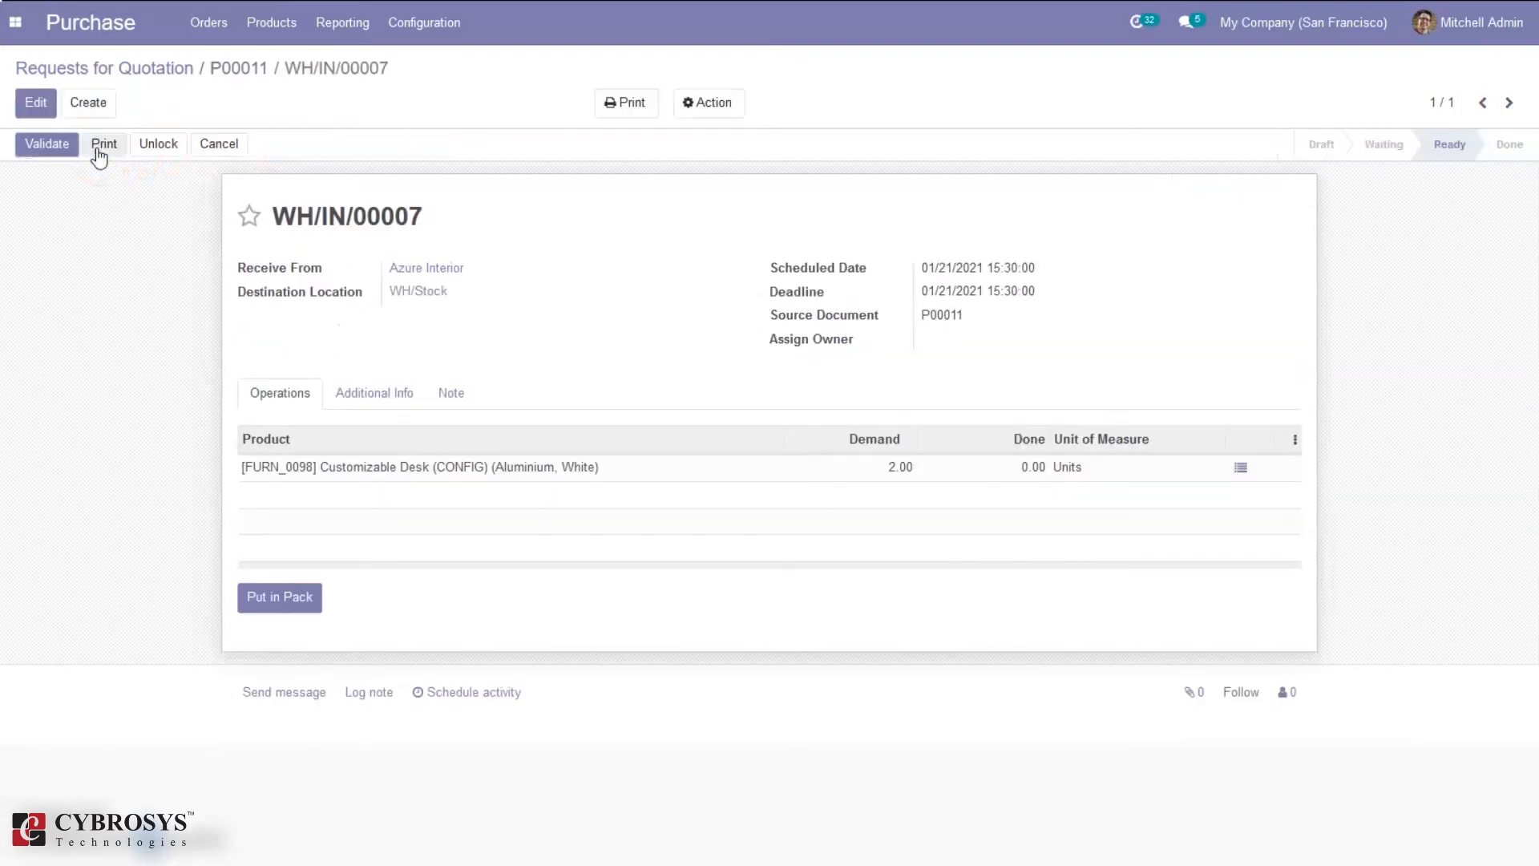
{"action": "left_click", "coordinate": [48, 147]}
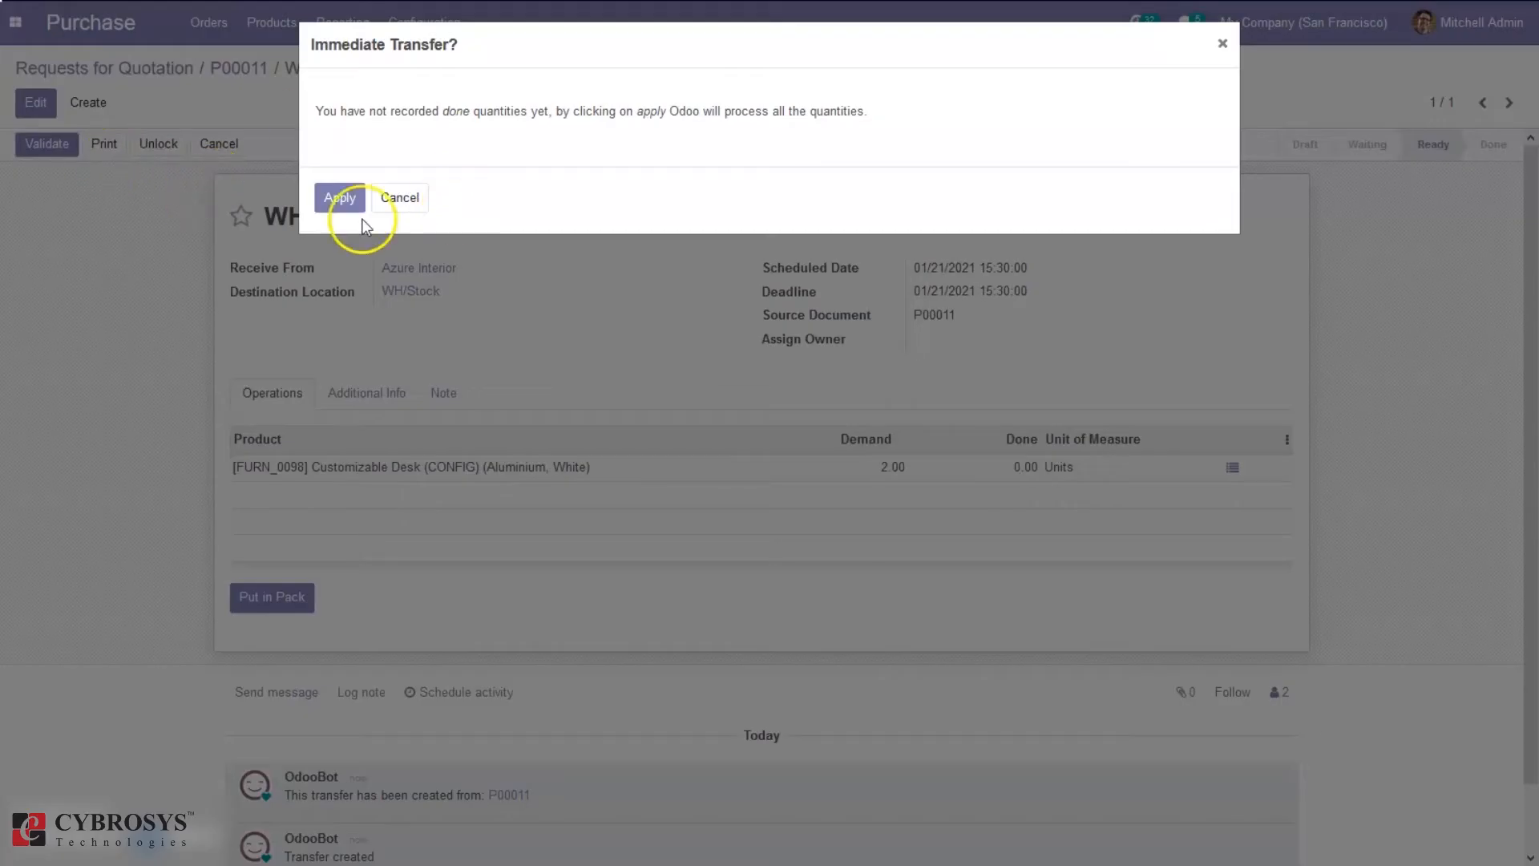
{"action": "left_click", "coordinate": [340, 200]}
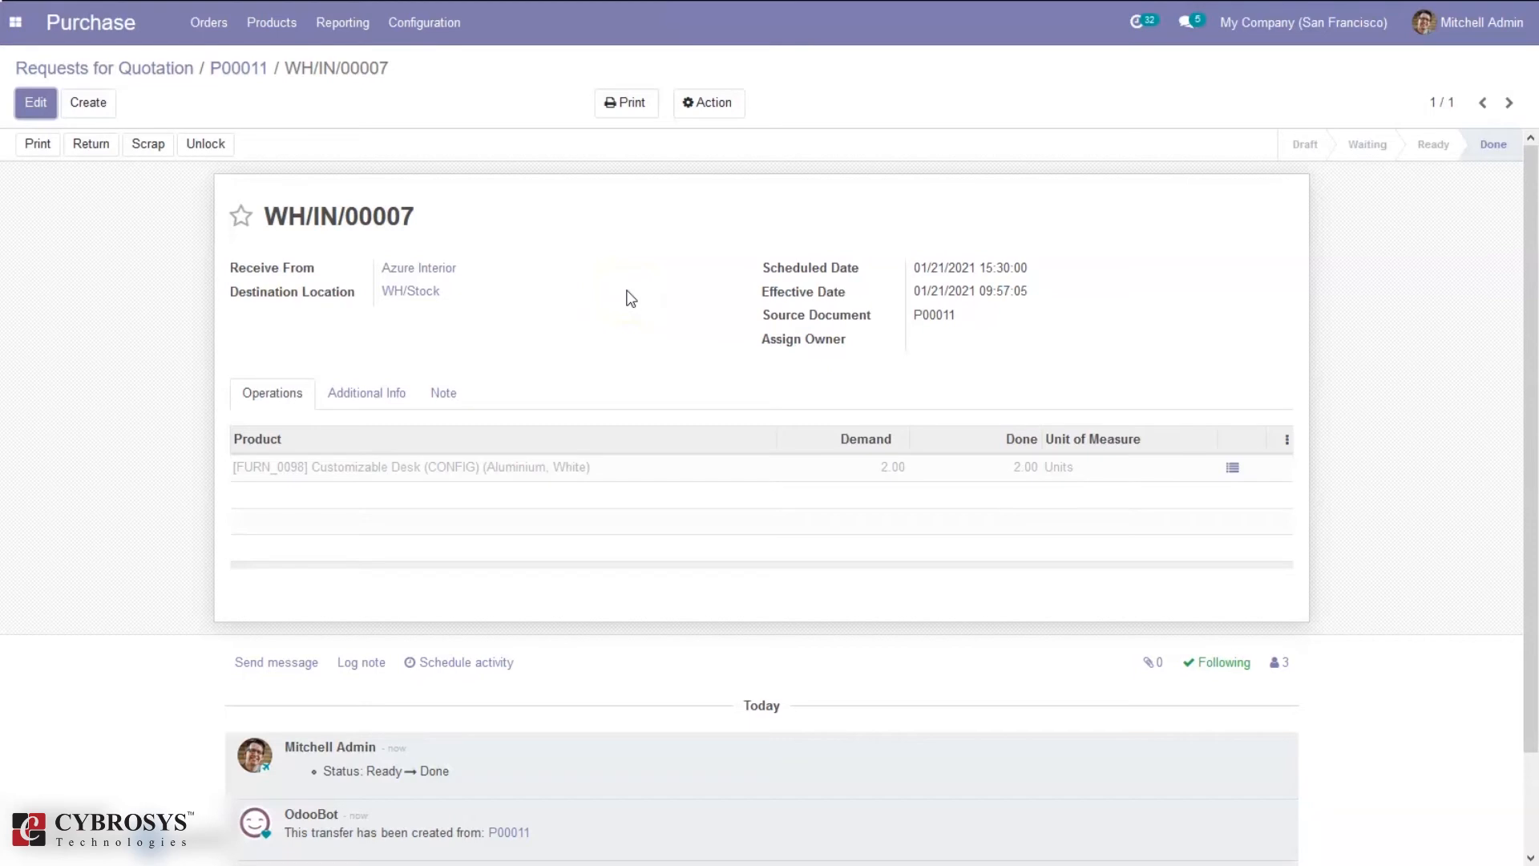
Scrap 1 unit of the Customizable Desk (CONFIG) from the completed receipt into the Virtual Locations/Scrap2 location
{"action": "left_click", "coordinate": [141, 146]}
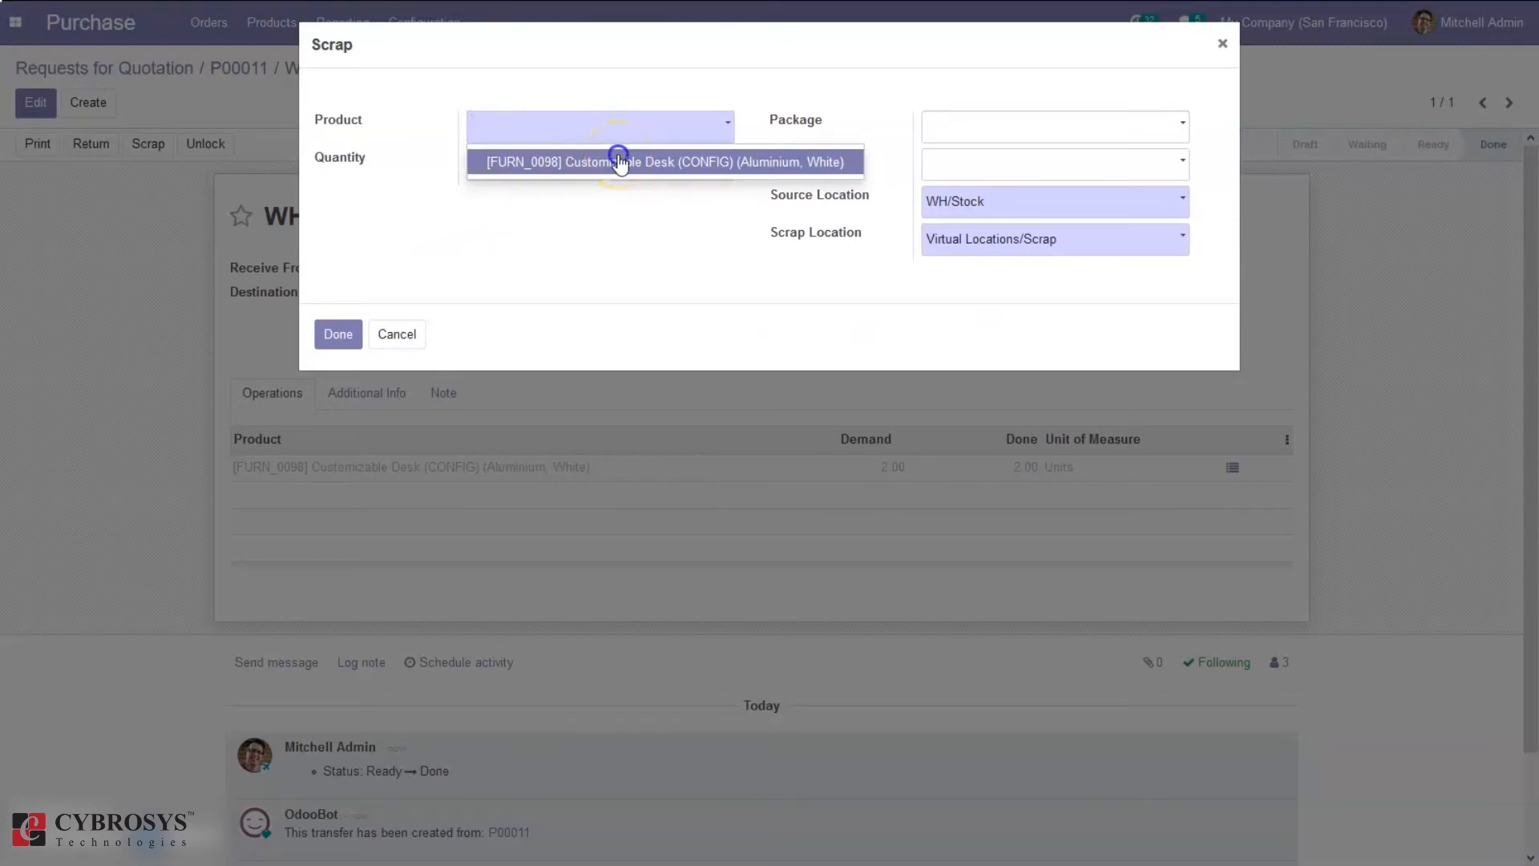
{"action": "left_click", "coordinate": [620, 161]}
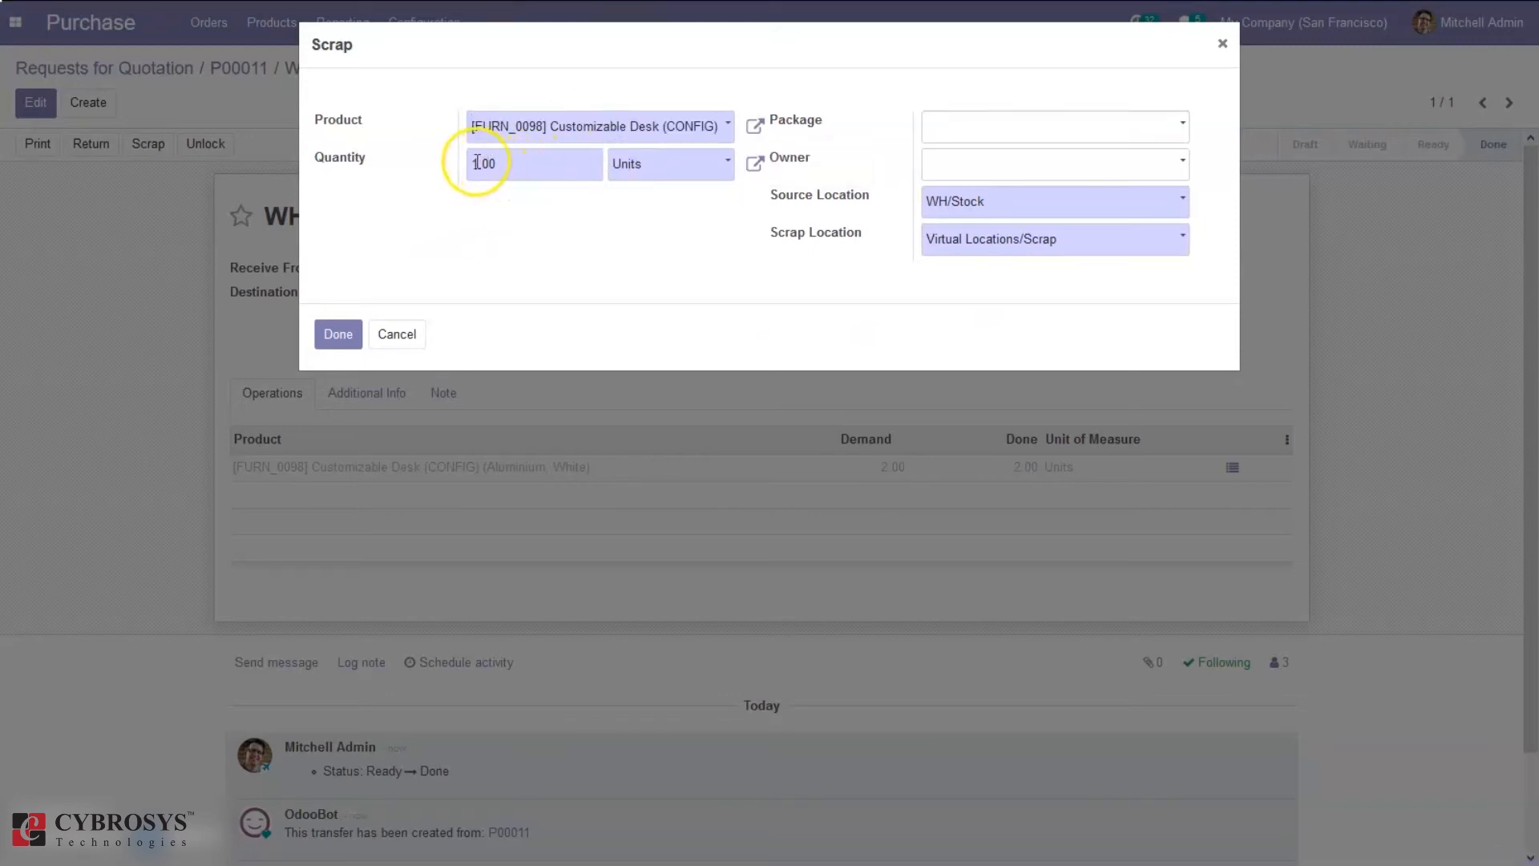
{"action": "left_click", "coordinate": [569, 127]}
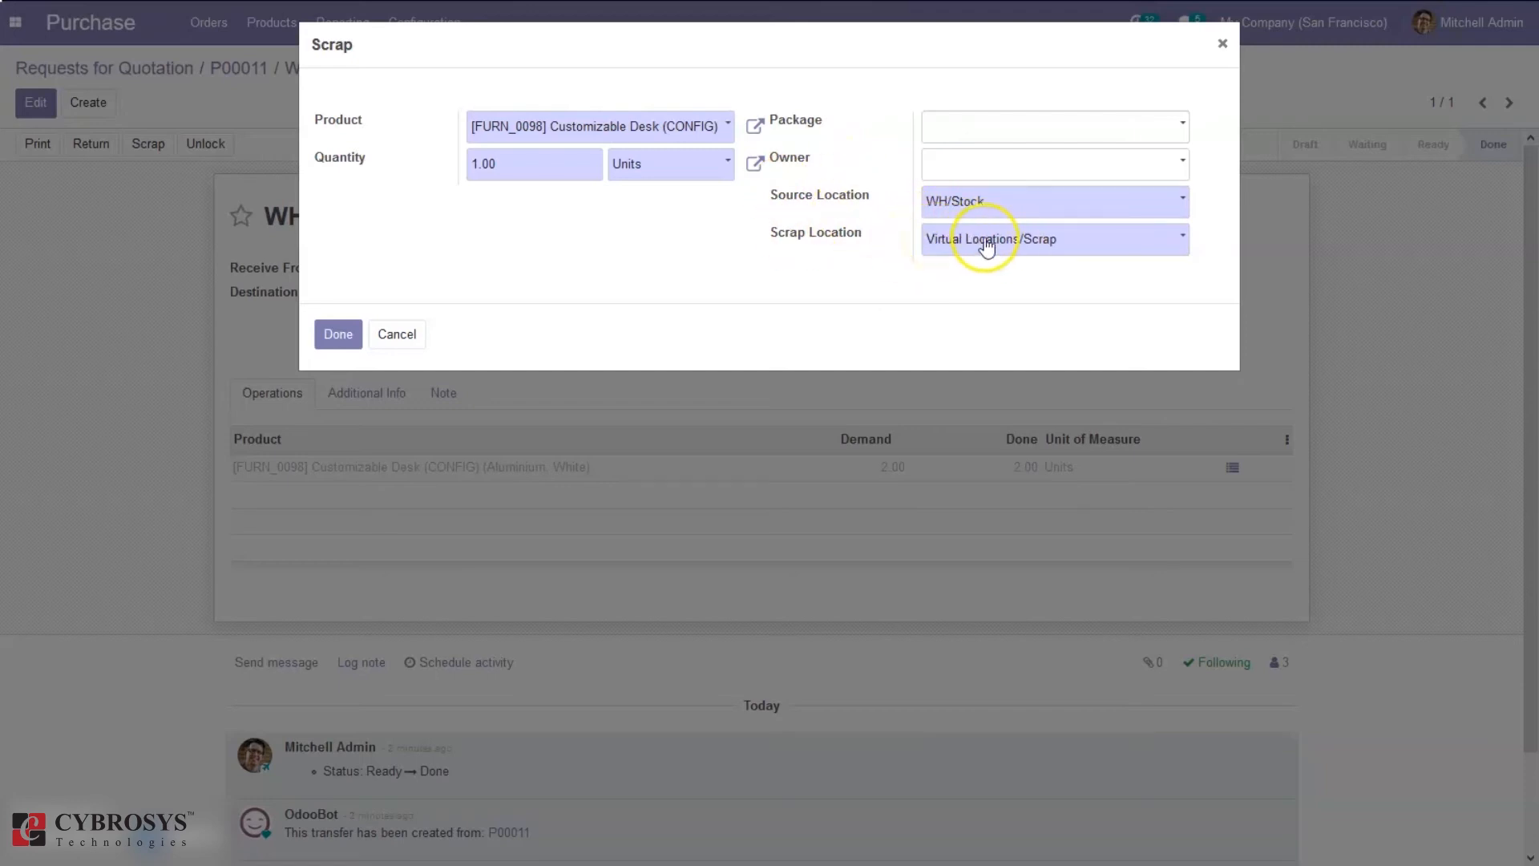
{"action": "left_click", "coordinate": [1038, 244]}
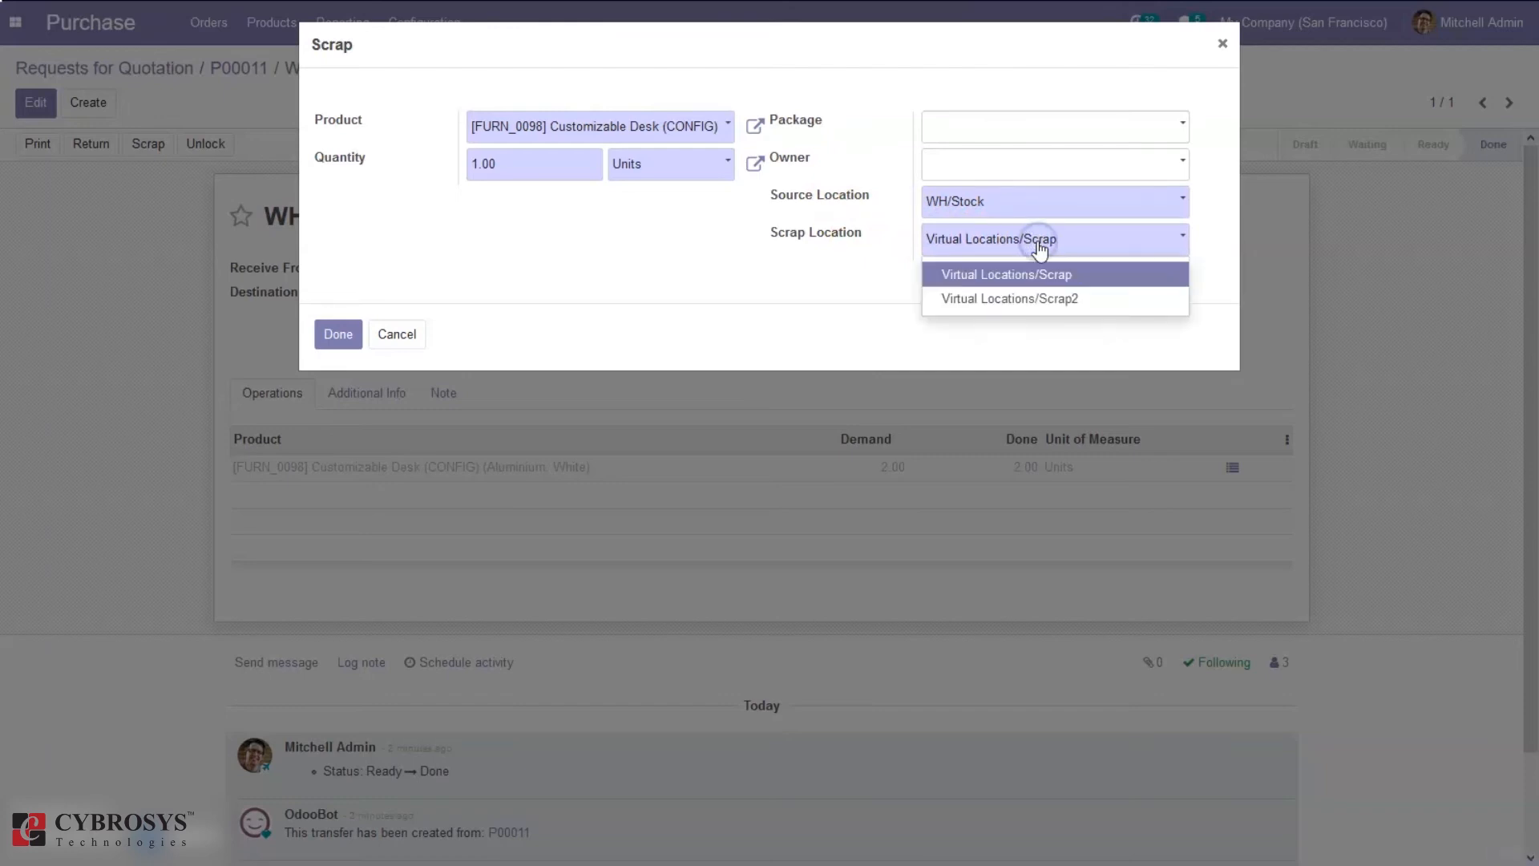
{"action": "left_click", "coordinate": [1034, 297]}
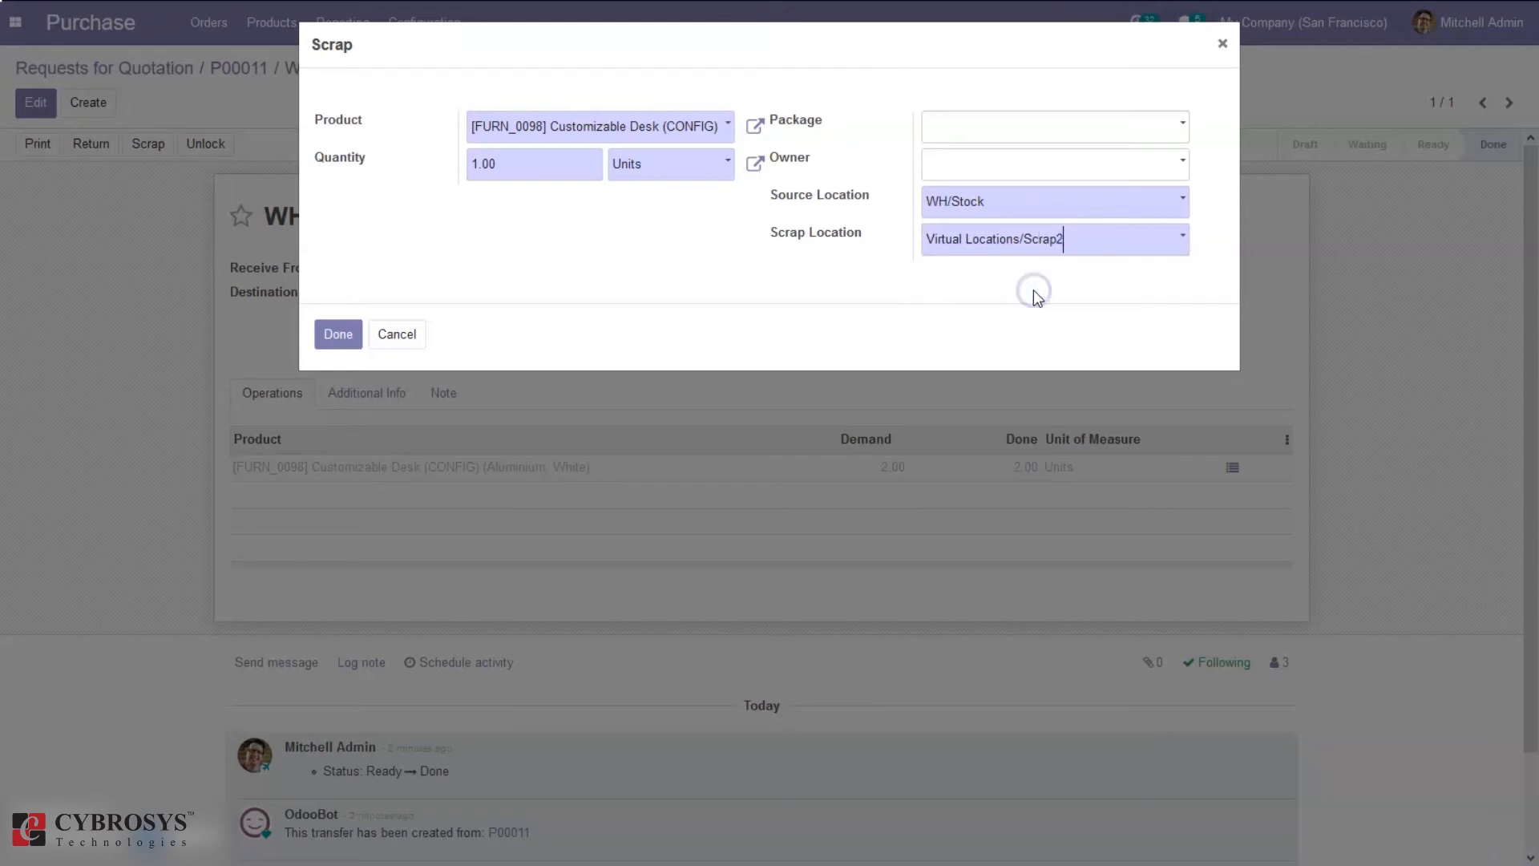
{"action": "left_click", "coordinate": [328, 335]}
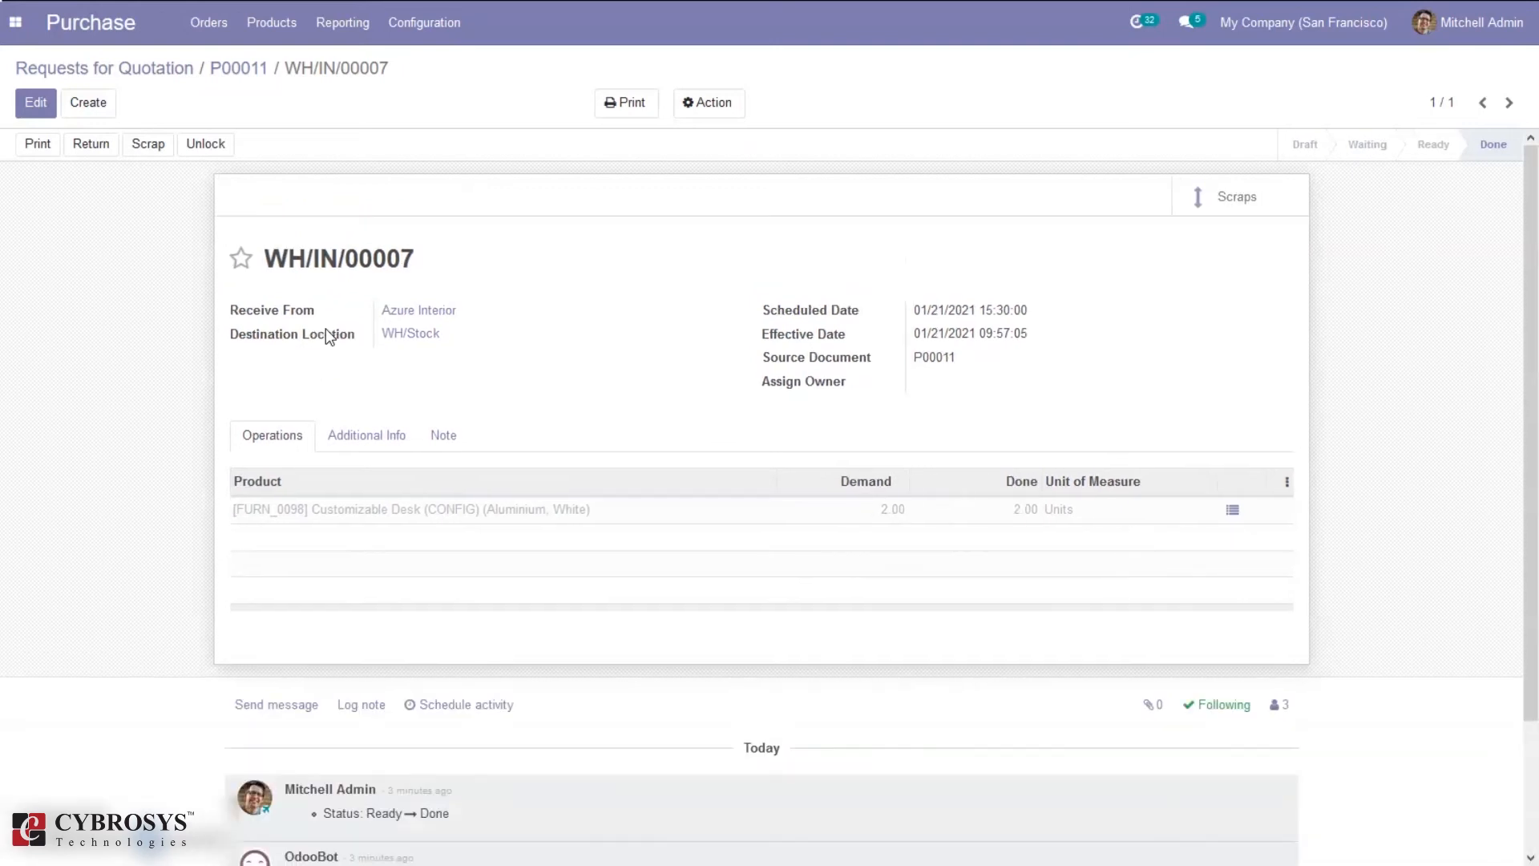
Review the receipt's scrap order and its product moves, and return to the scrap order
{"action": "left_click", "coordinate": [1231, 200]}
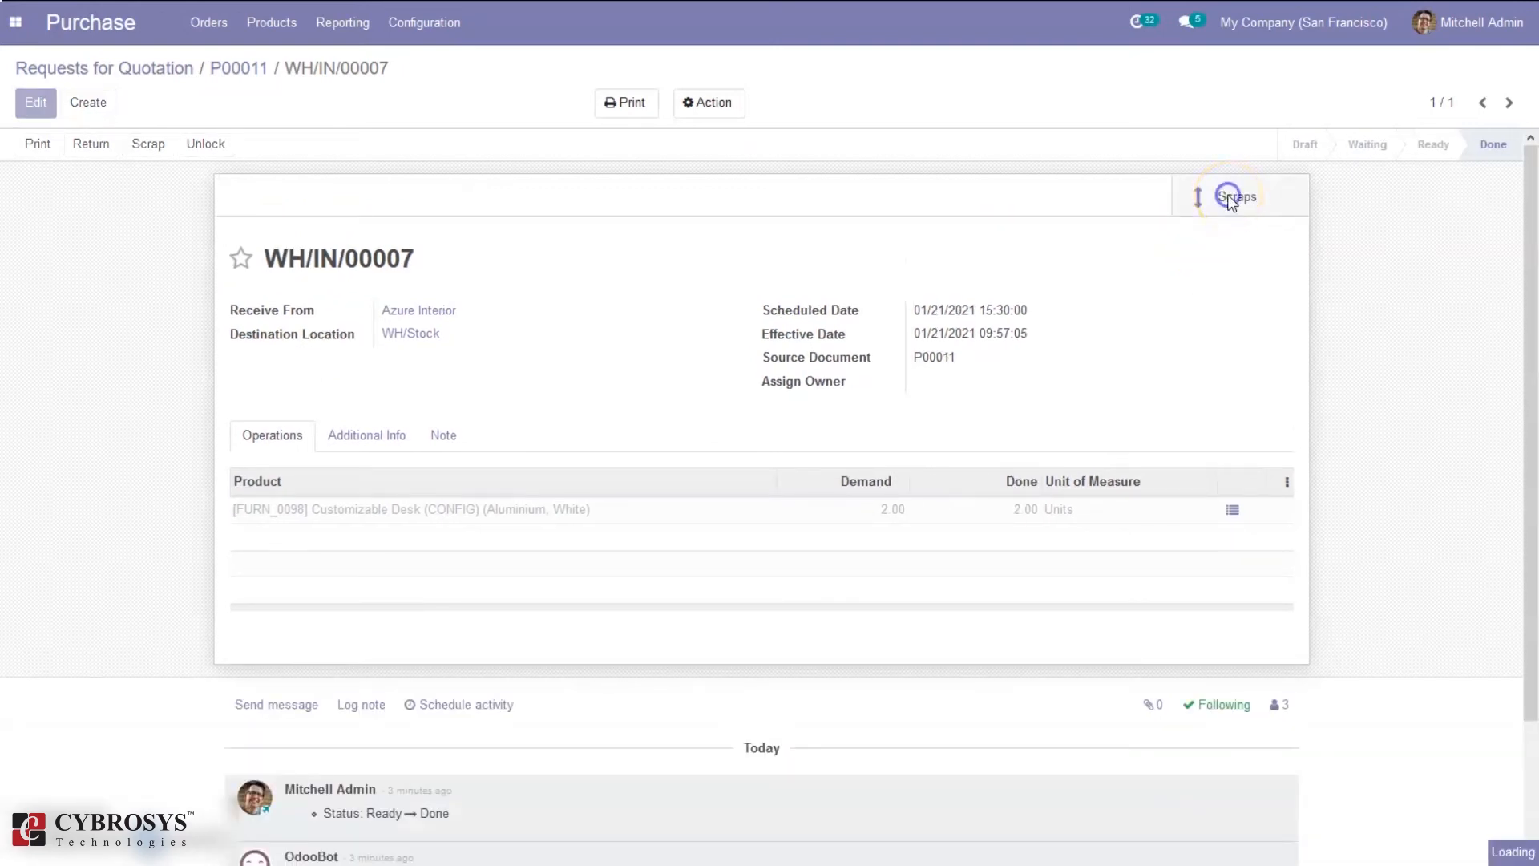
{"action": "left_click", "coordinate": [183, 142]}
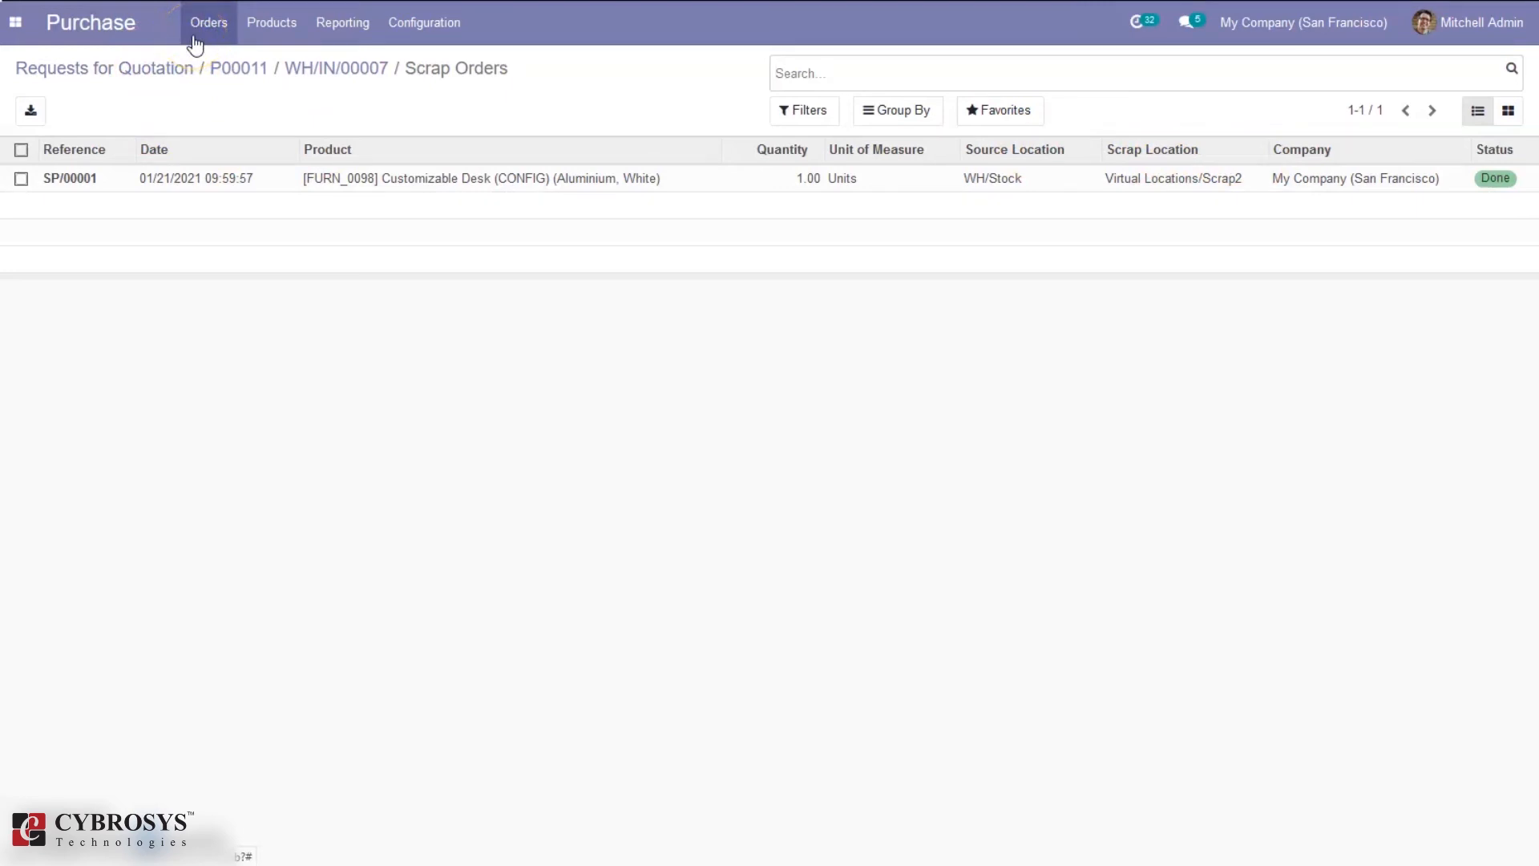
{"action": "left_click", "coordinate": [324, 179]}
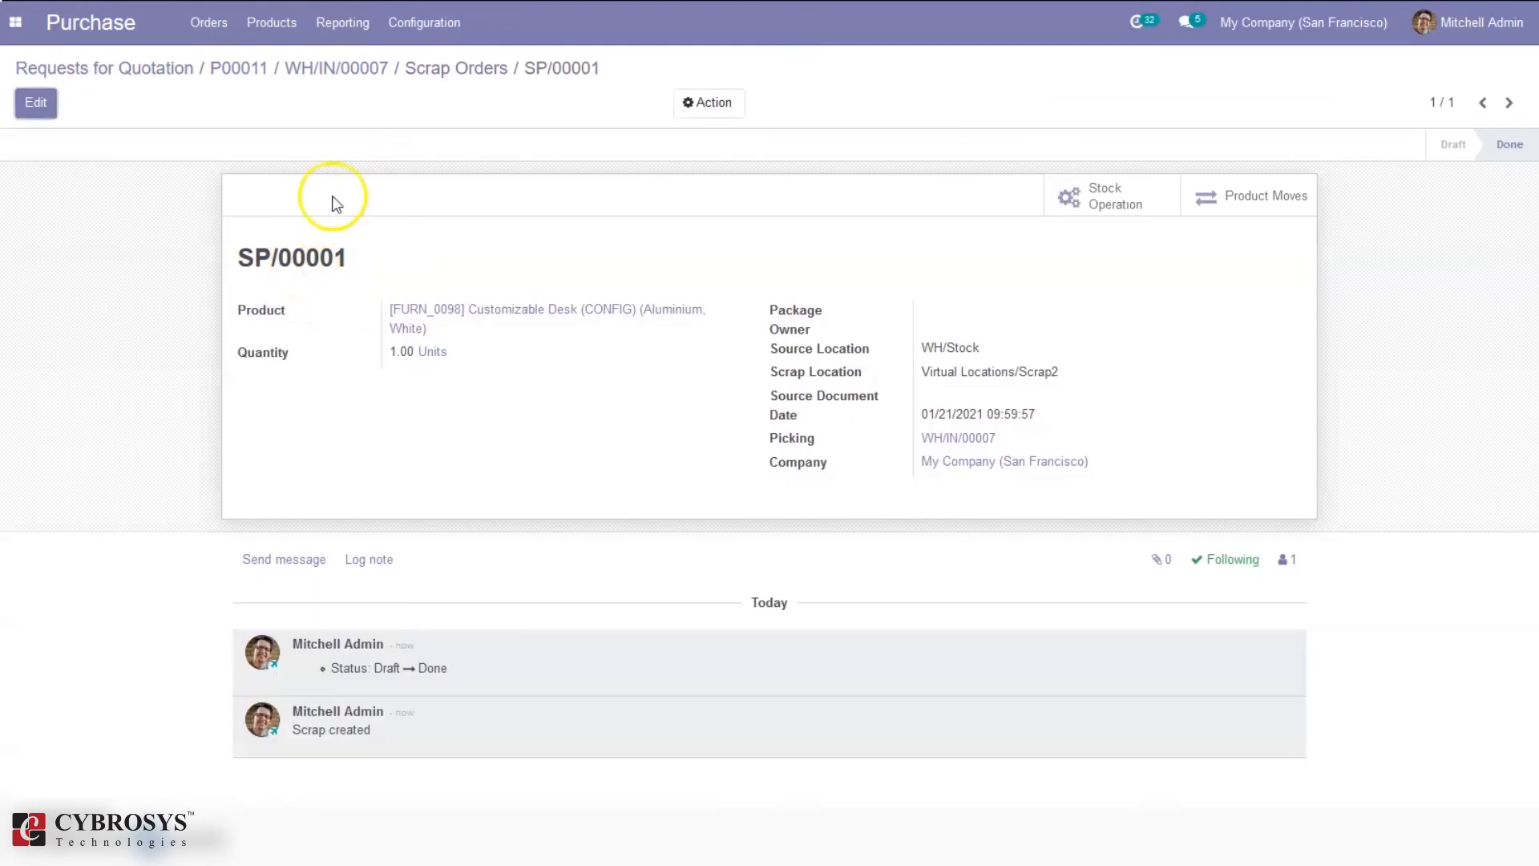
{"action": "left_click", "coordinate": [1225, 180]}
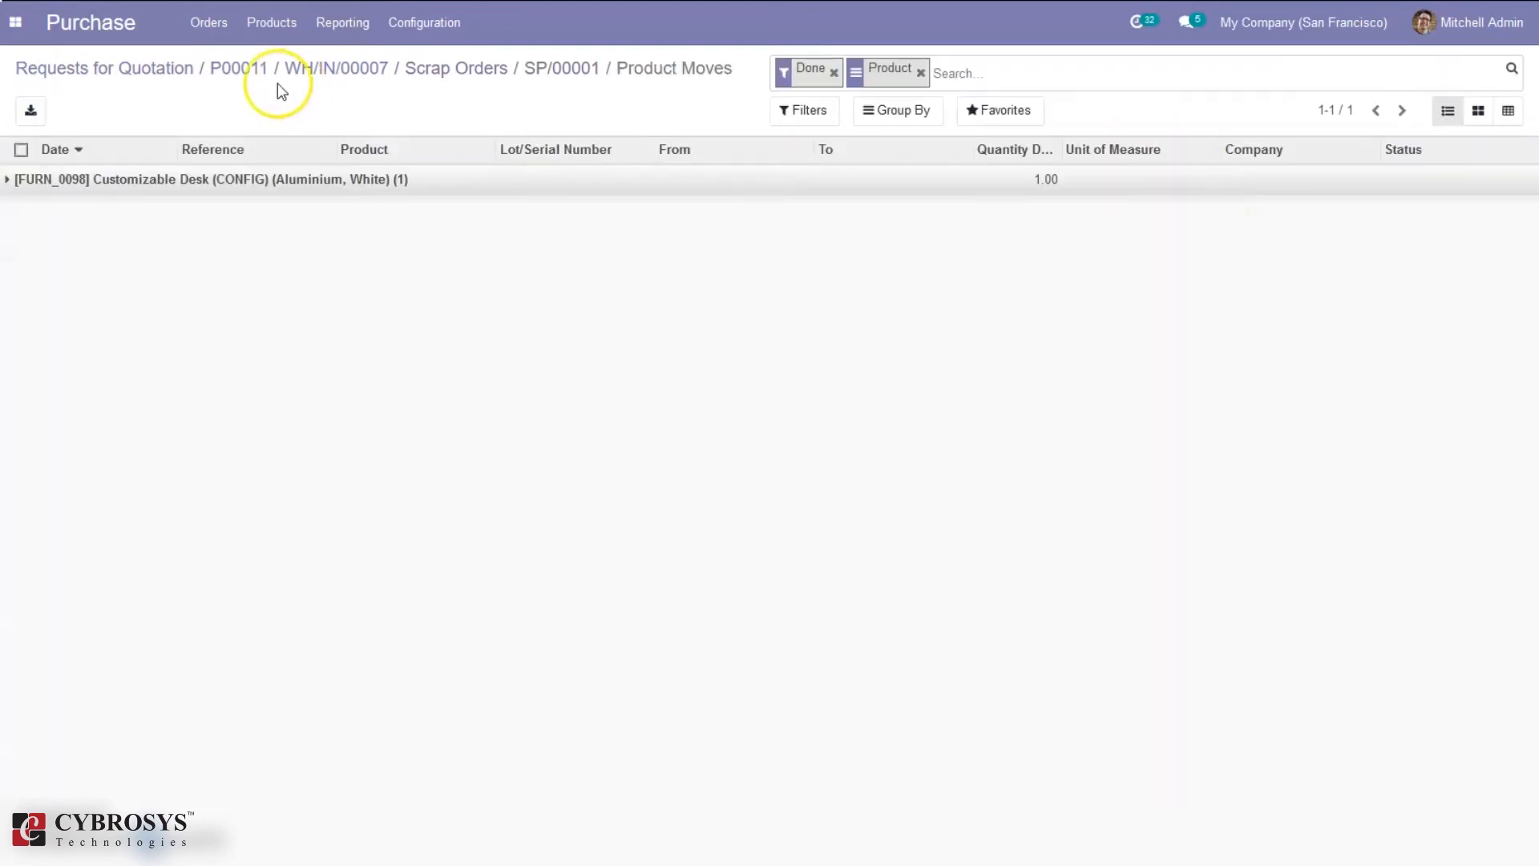
{"action": "left_click", "coordinate": [553, 69]}
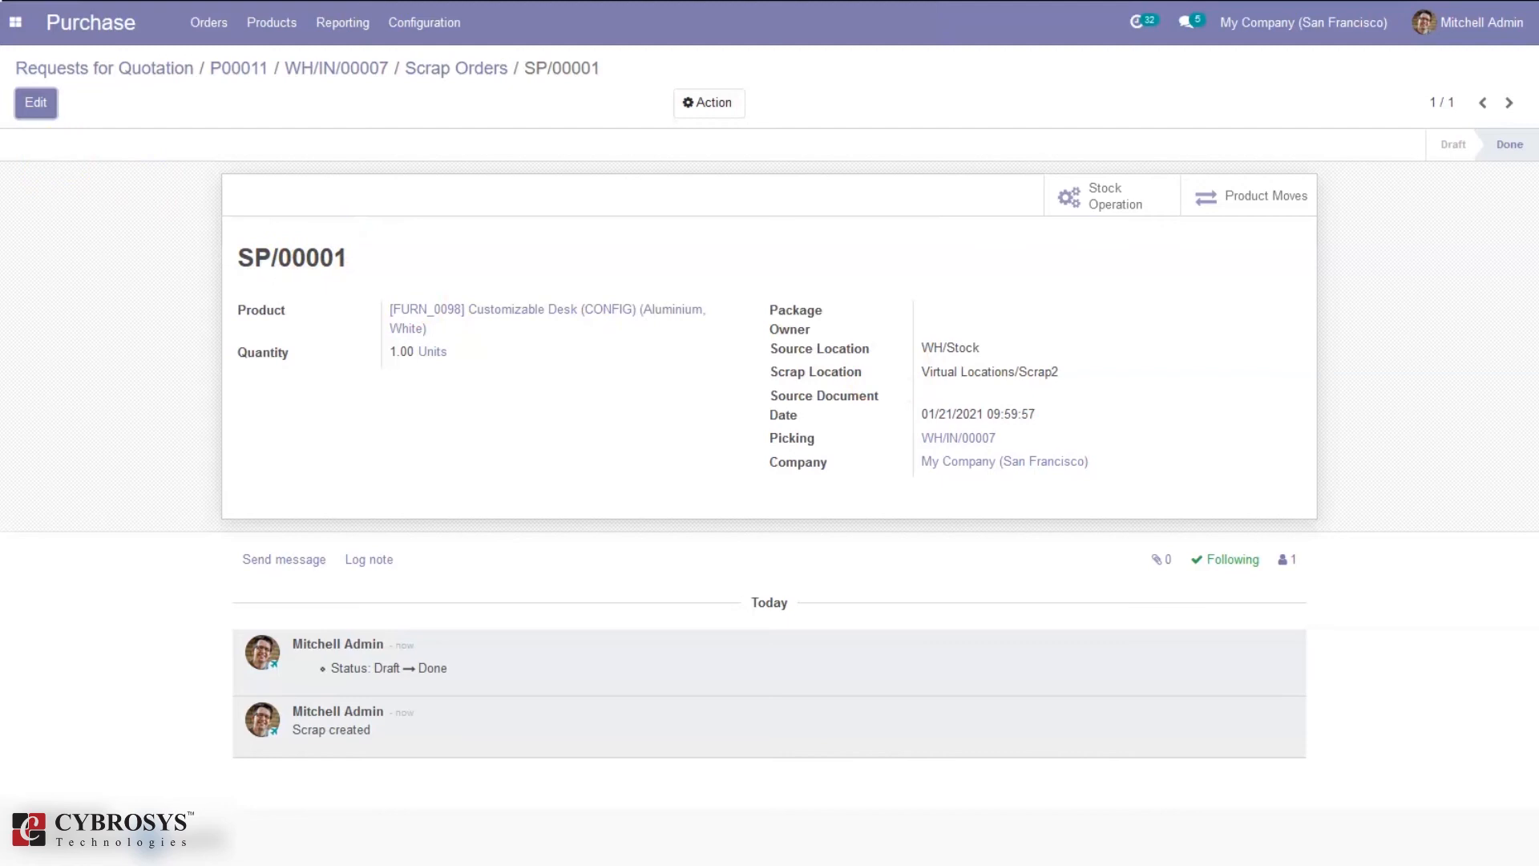
Switch to the Inventory module and open the starred ready delivery order belonging to batch BATCH/00002
{"action": "left_click", "coordinate": [14, 21]}
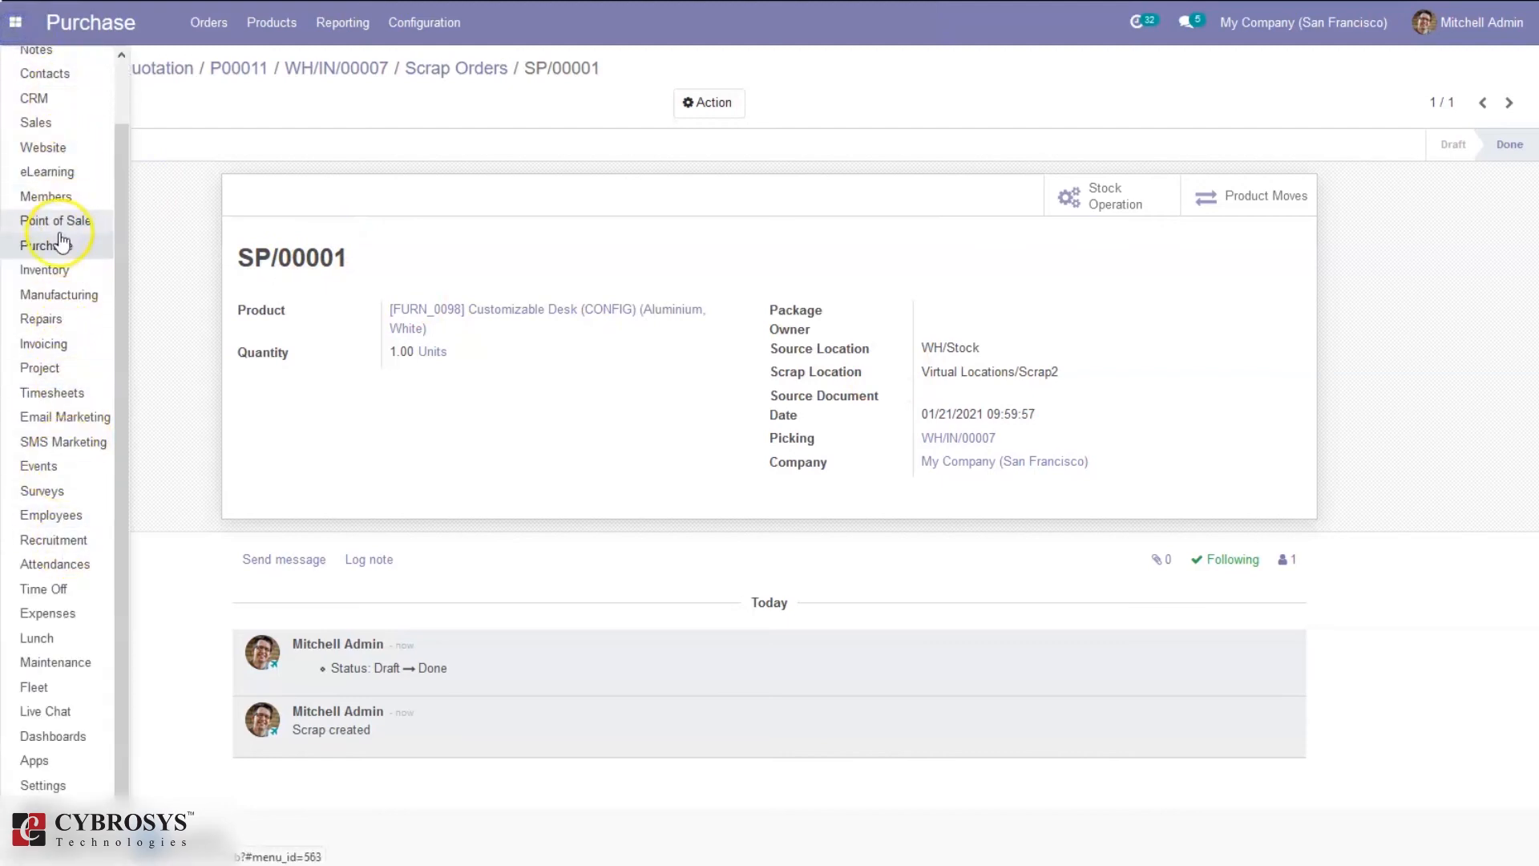
{"action": "left_click", "coordinate": [45, 271]}
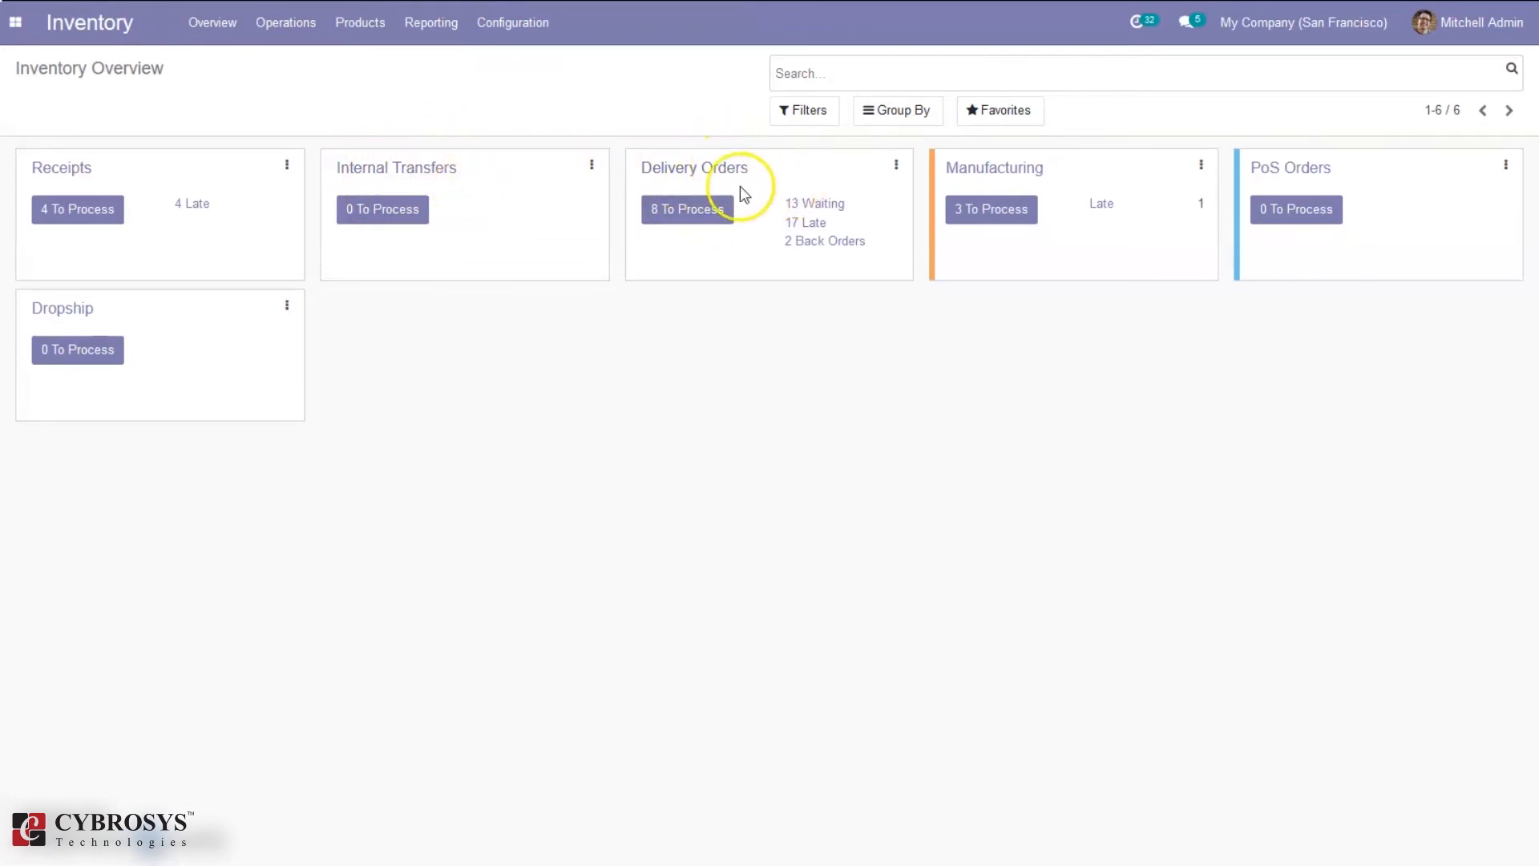
{"action": "left_click", "coordinate": [712, 212]}
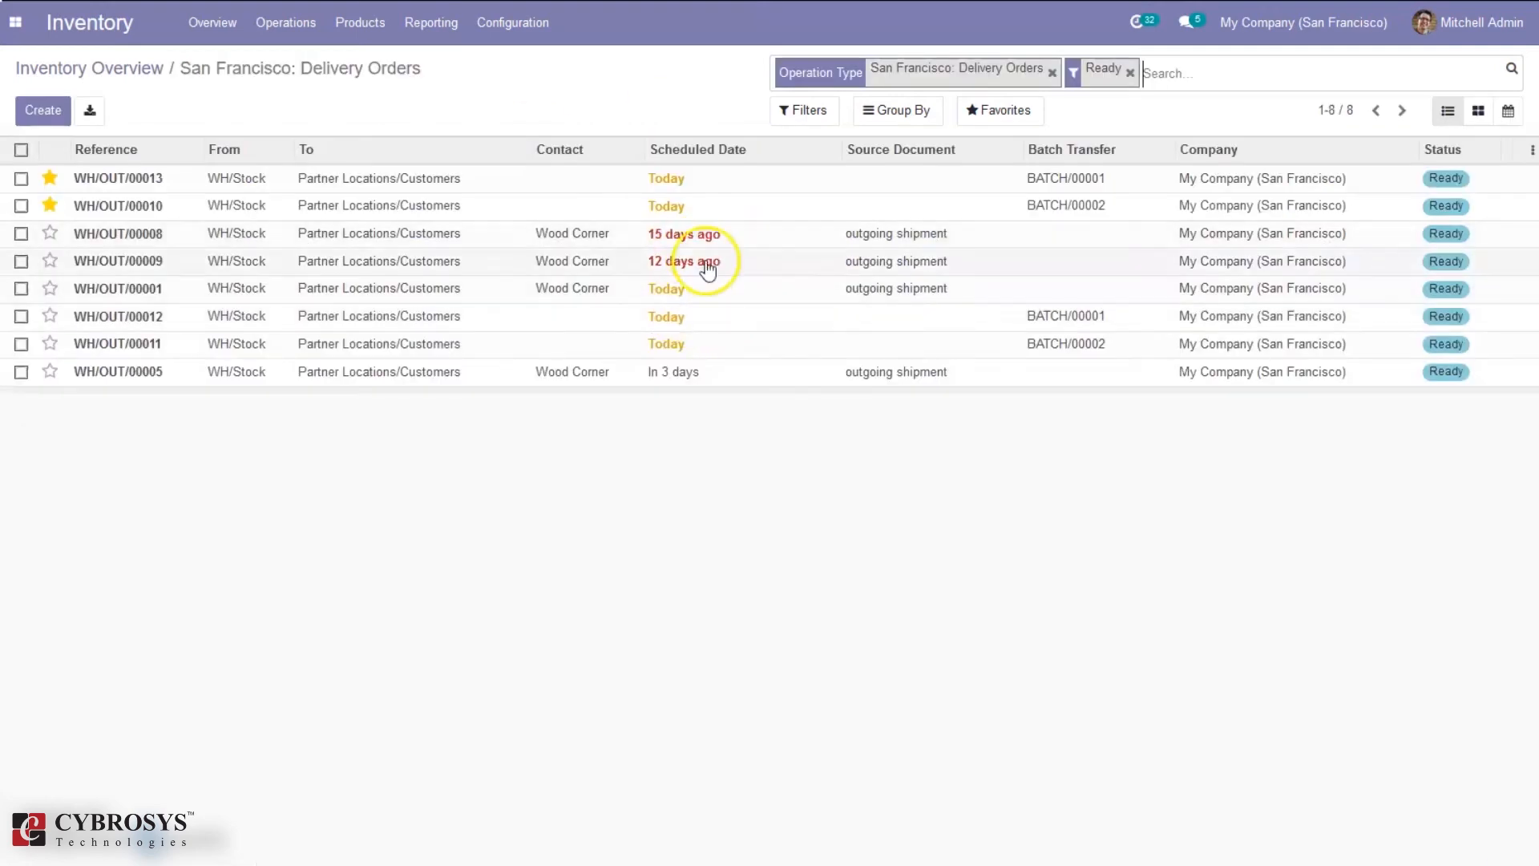
{"action": "left_click", "coordinate": [762, 203]}
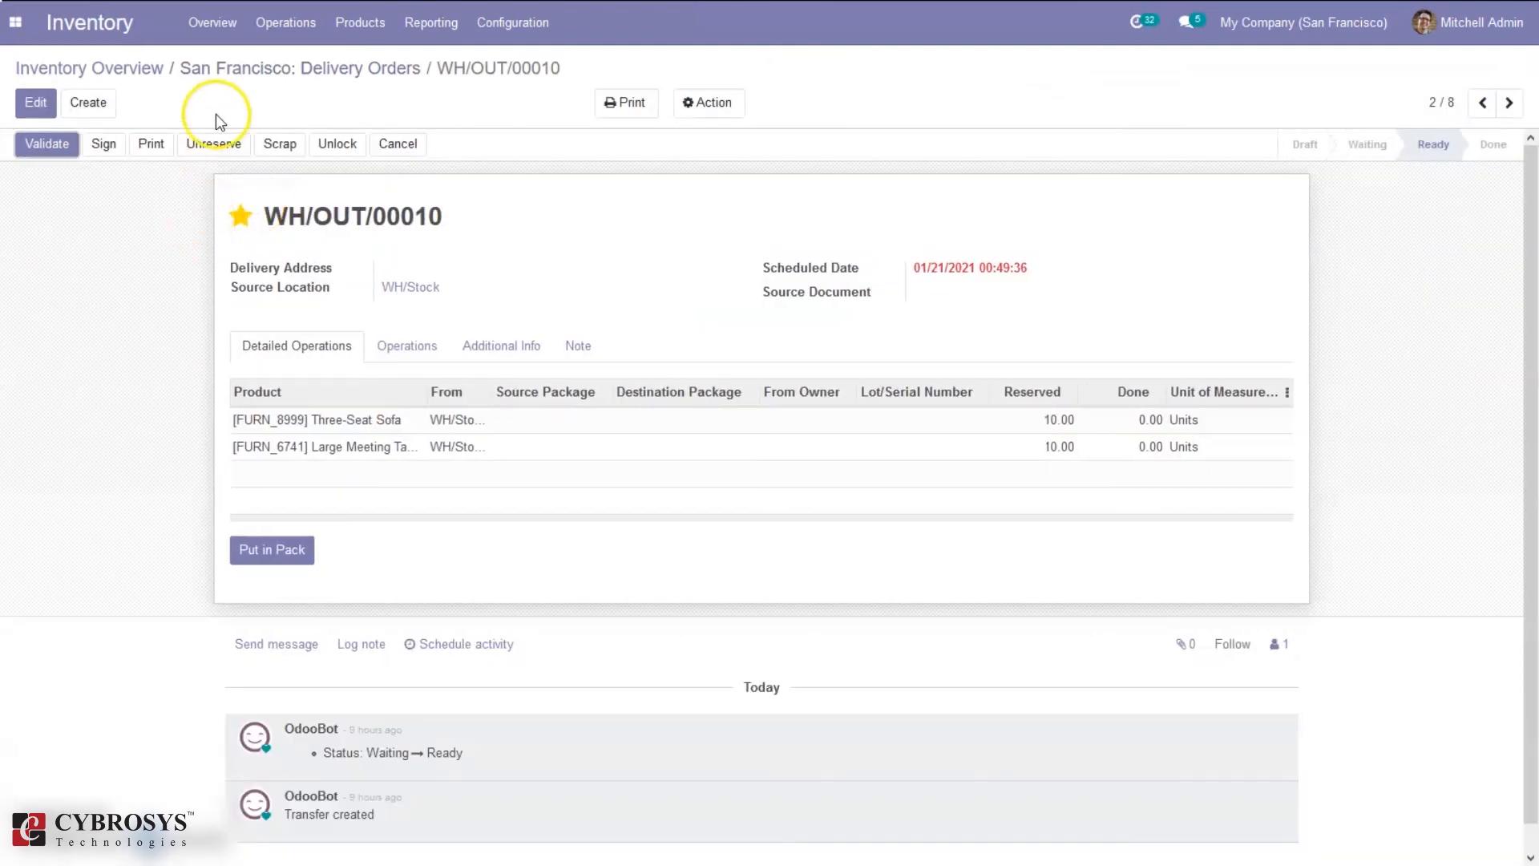
{"action": "left_click", "coordinate": [50, 145]}
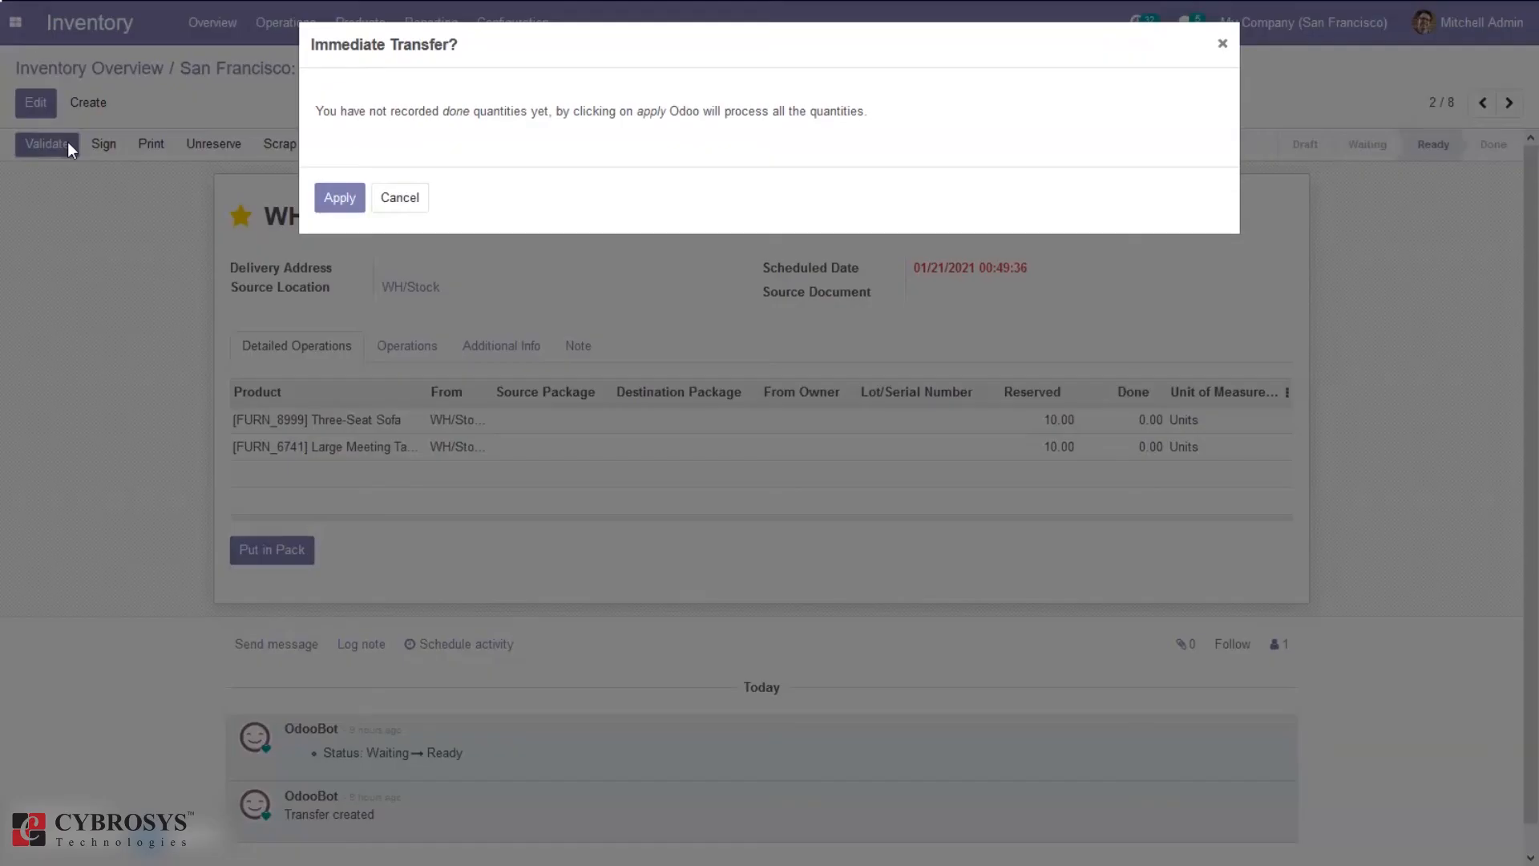
{"action": "left_click", "coordinate": [401, 200]}
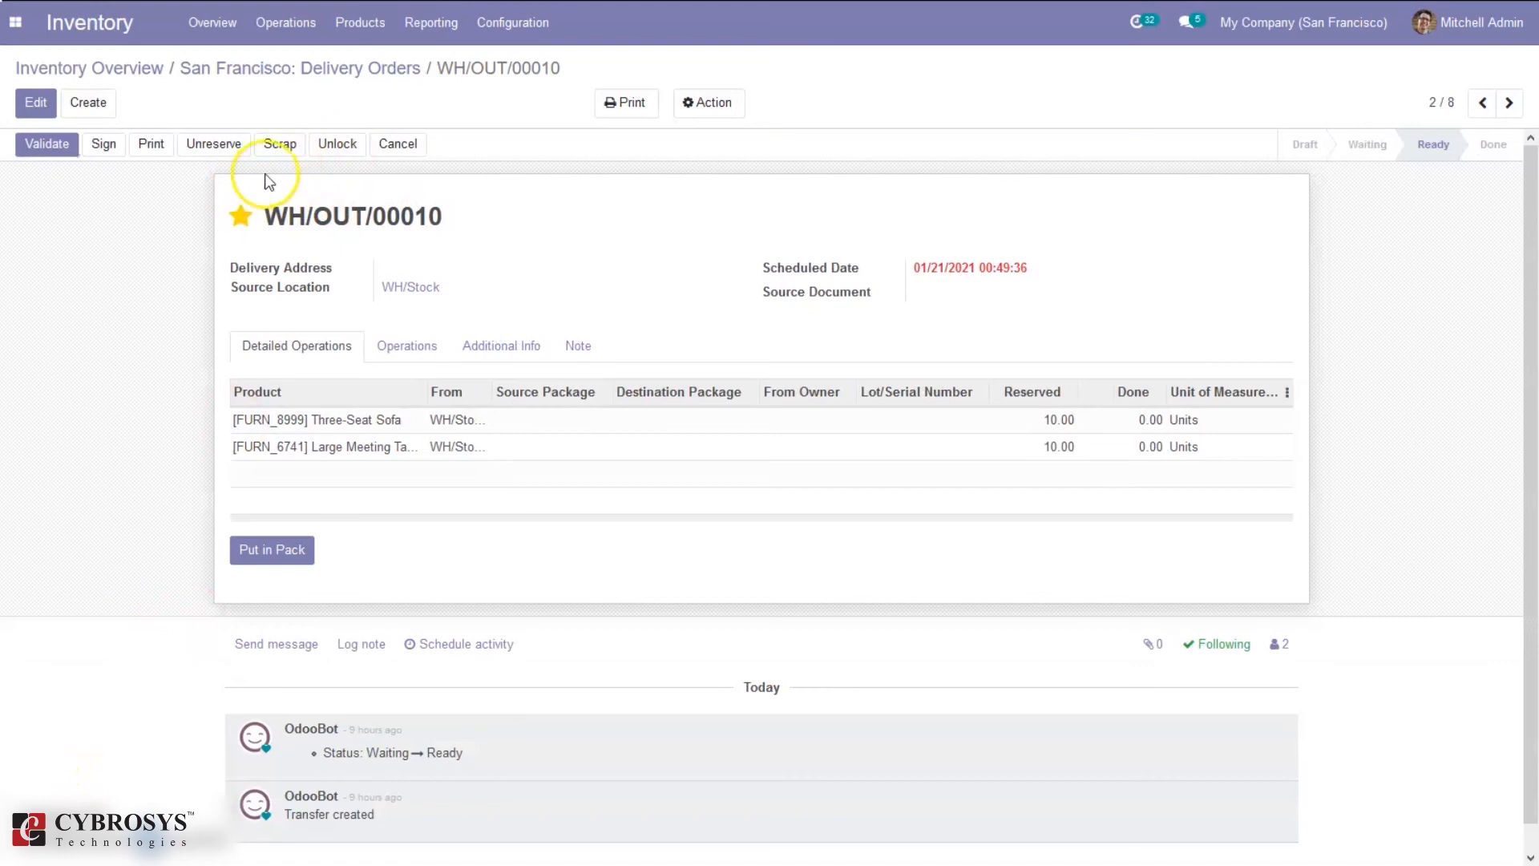
Scrap 1 unit of the Large Meeting Table from the delivery order into Virtual Locations/Scrap2
{"action": "left_click", "coordinate": [281, 148]}
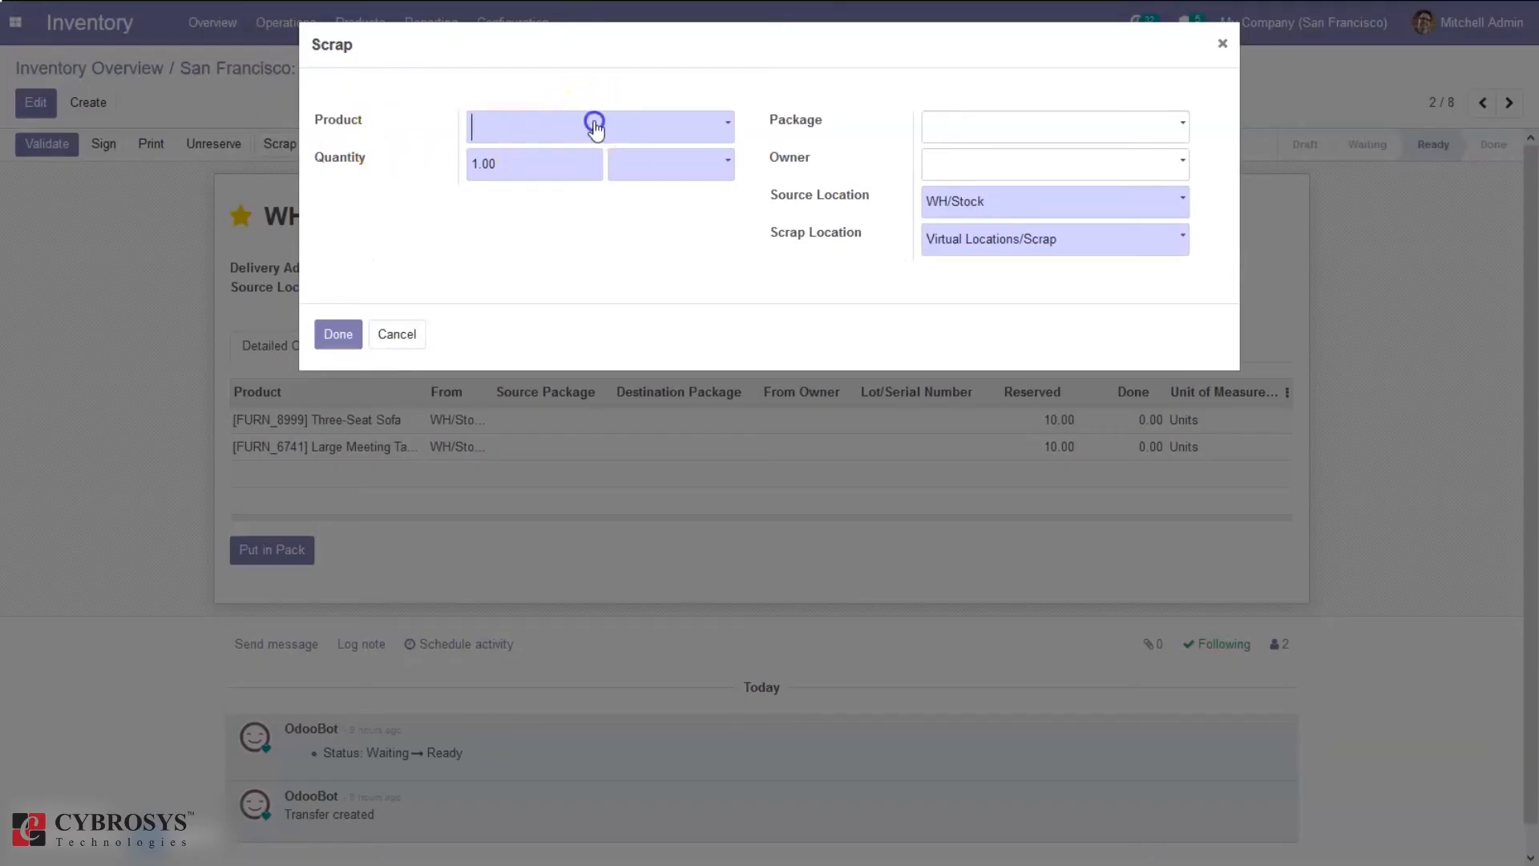
{"action": "left_click", "coordinate": [594, 121]}
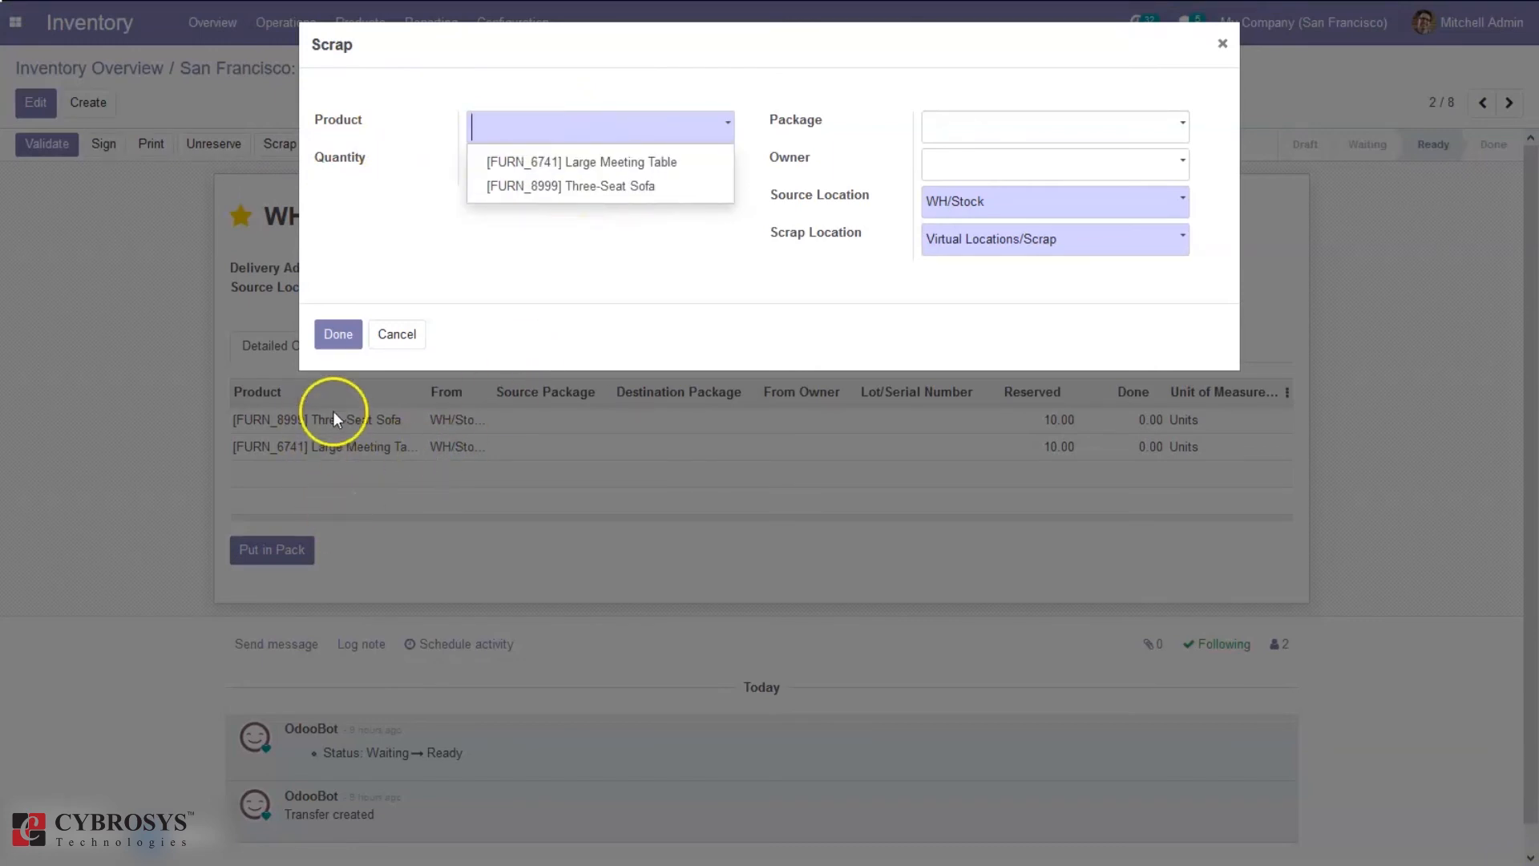
{"action": "left_click", "coordinate": [556, 166]}
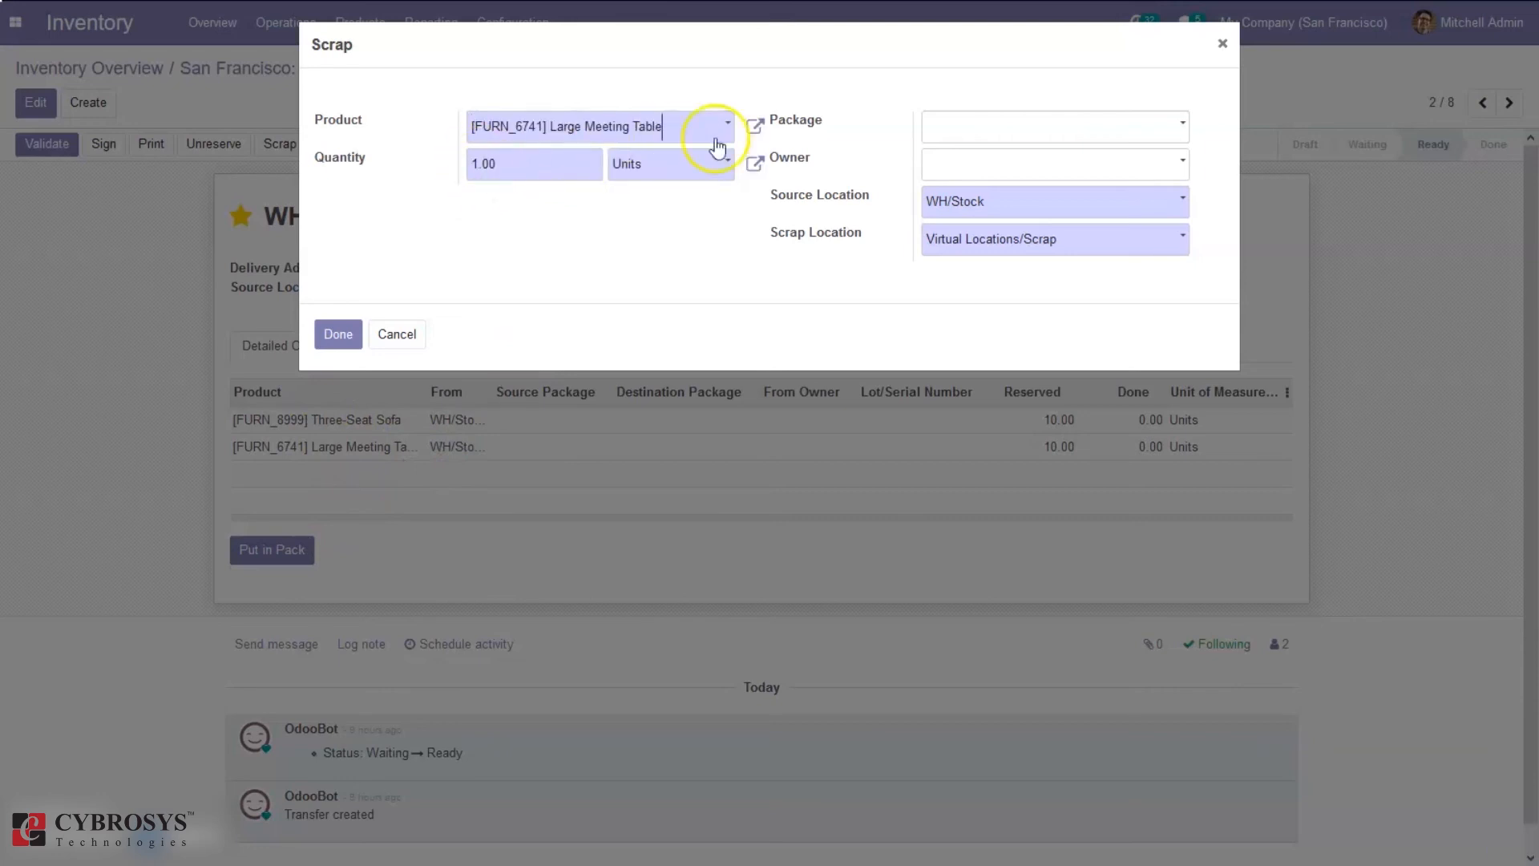
{"action": "left_click", "coordinate": [954, 239]}
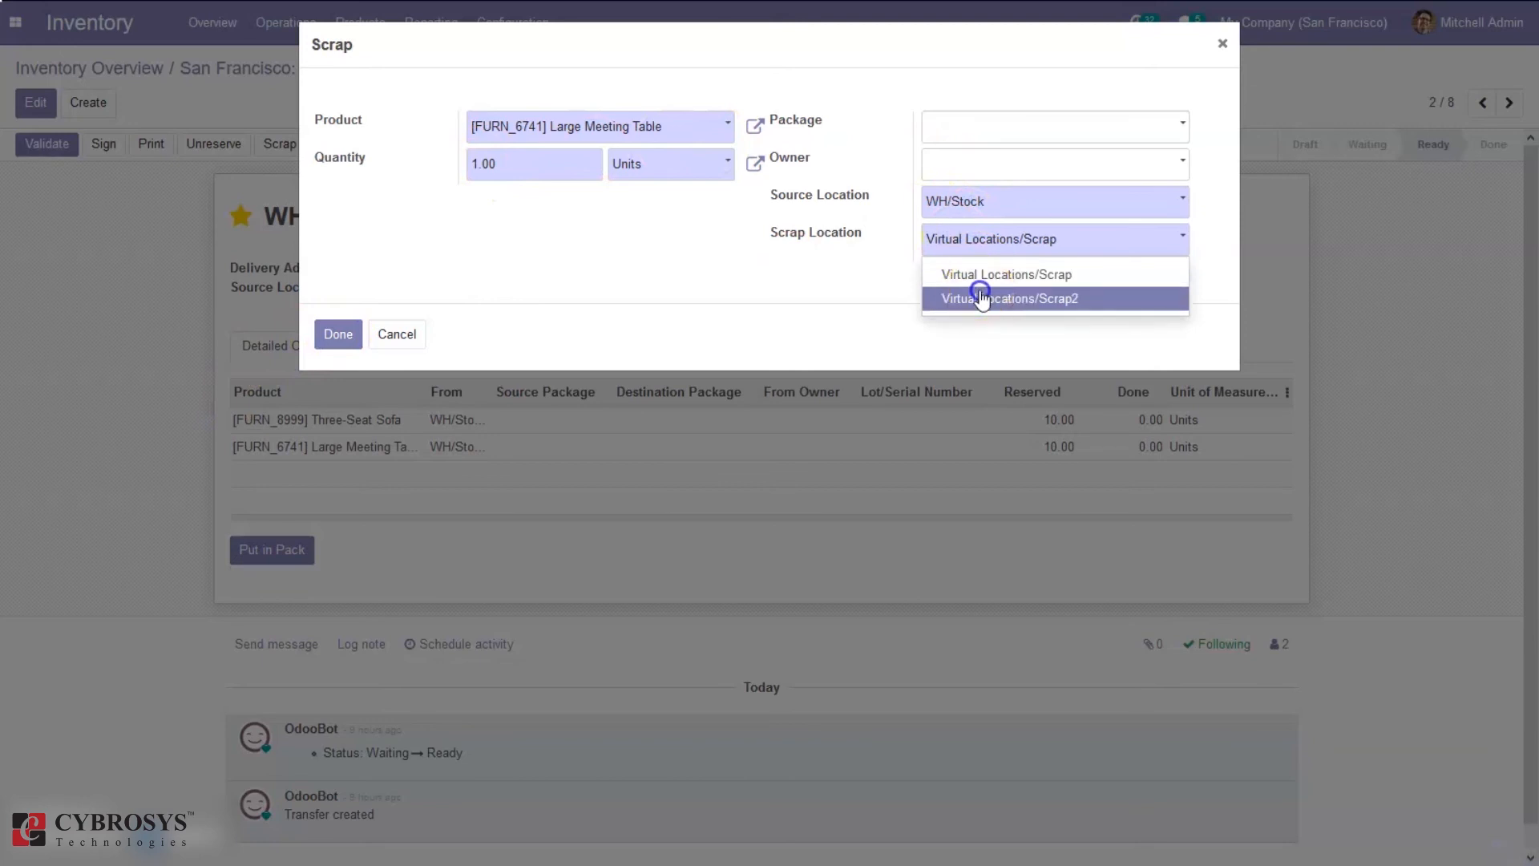
{"action": "left_click", "coordinate": [981, 298]}
{"action": "left_click", "coordinate": [332, 335]}
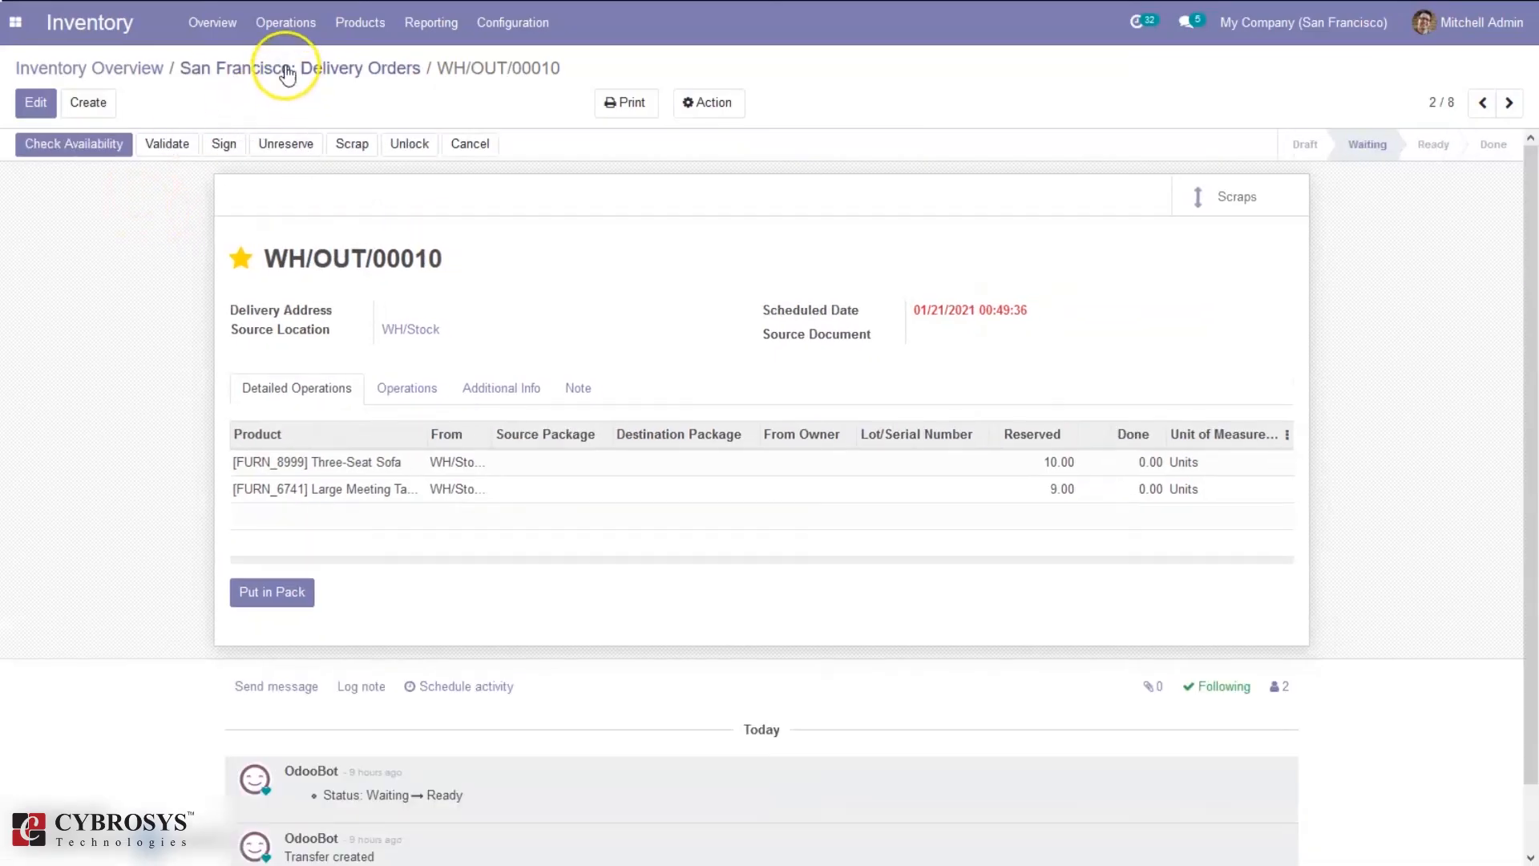
Leave the delivery order, open the Scrap Orders list and start a new scrap order
{"action": "left_click", "coordinate": [287, 76]}
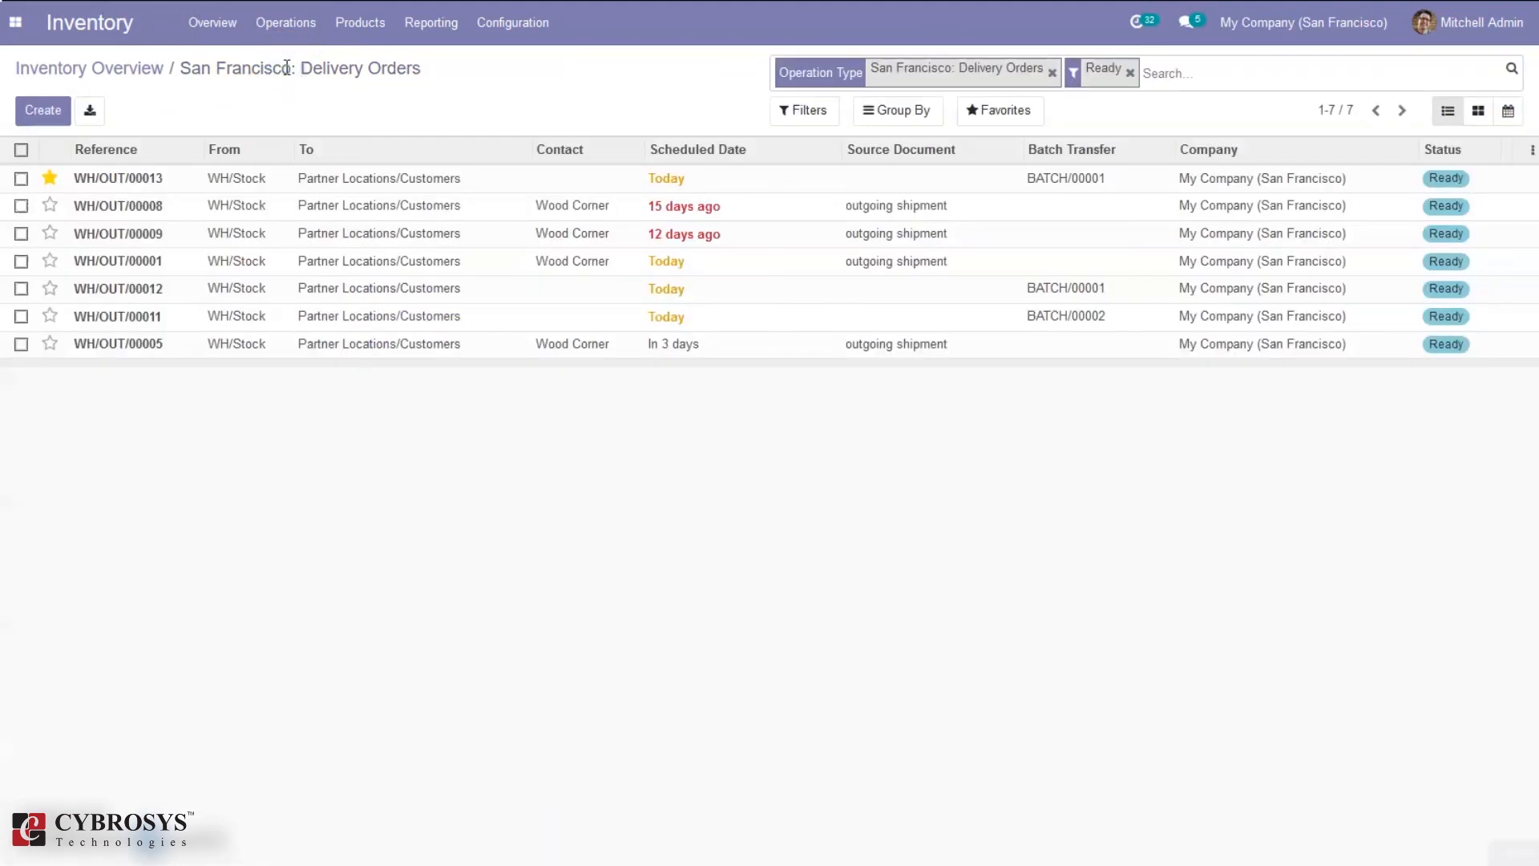
{"action": "left_click", "coordinate": [128, 68]}
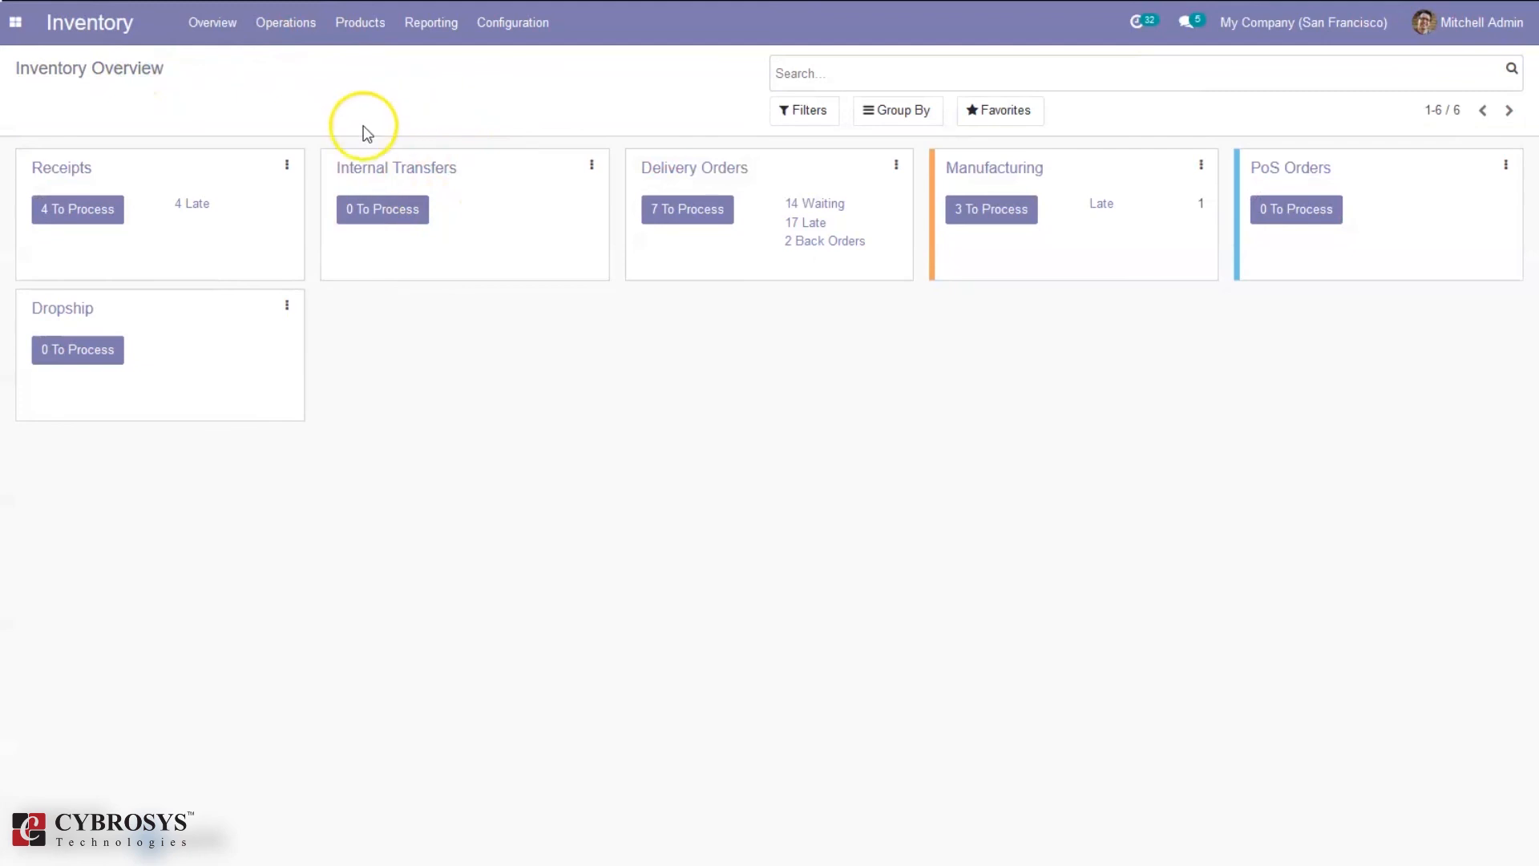
{"action": "left_click", "coordinate": [296, 29]}
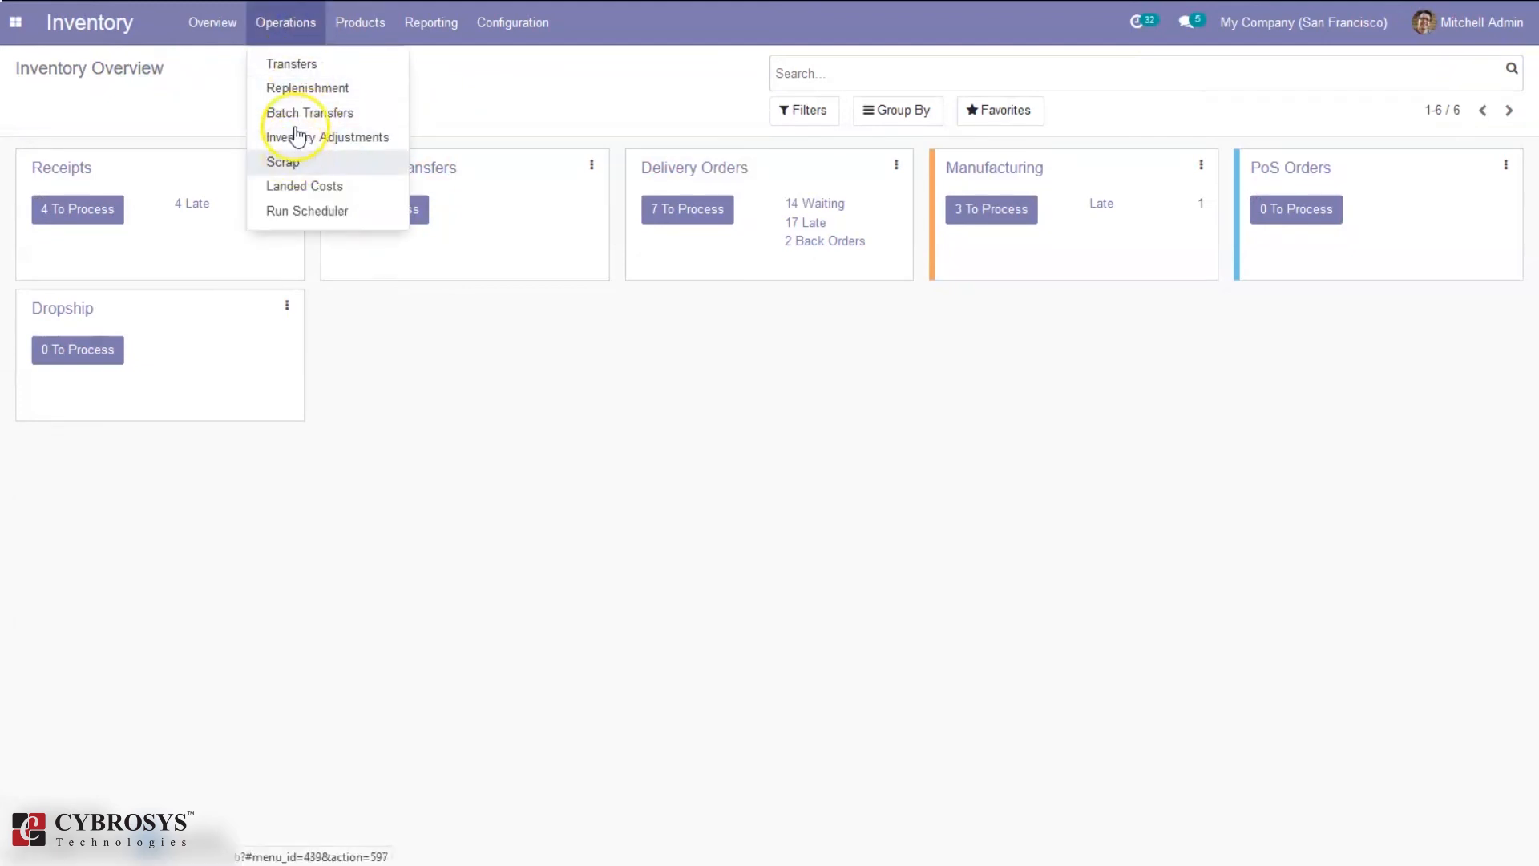
{"action": "left_click", "coordinate": [292, 164]}
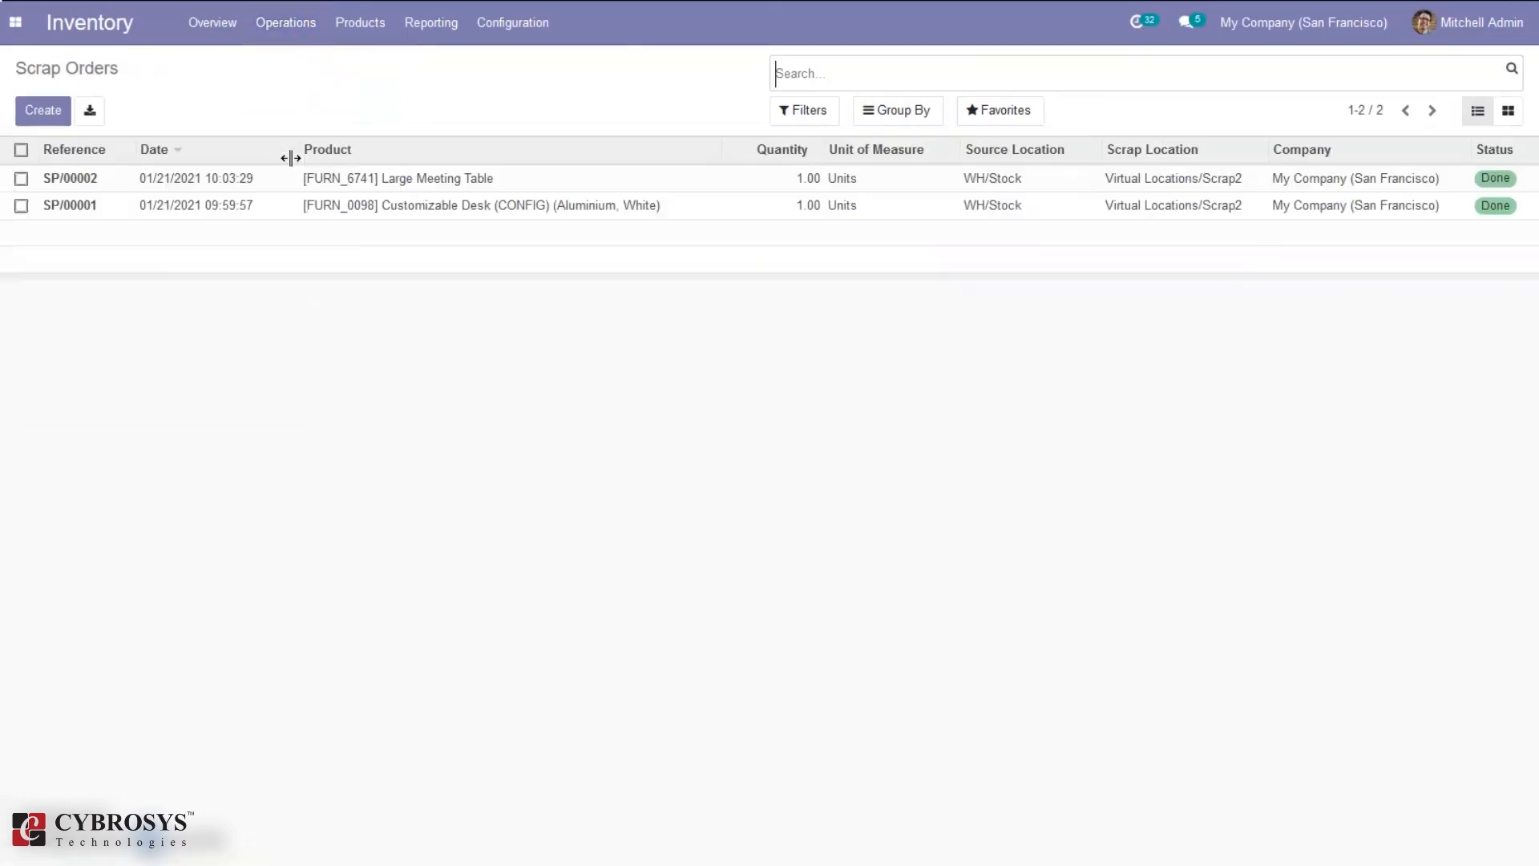
{"action": "left_click", "coordinate": [53, 114]}
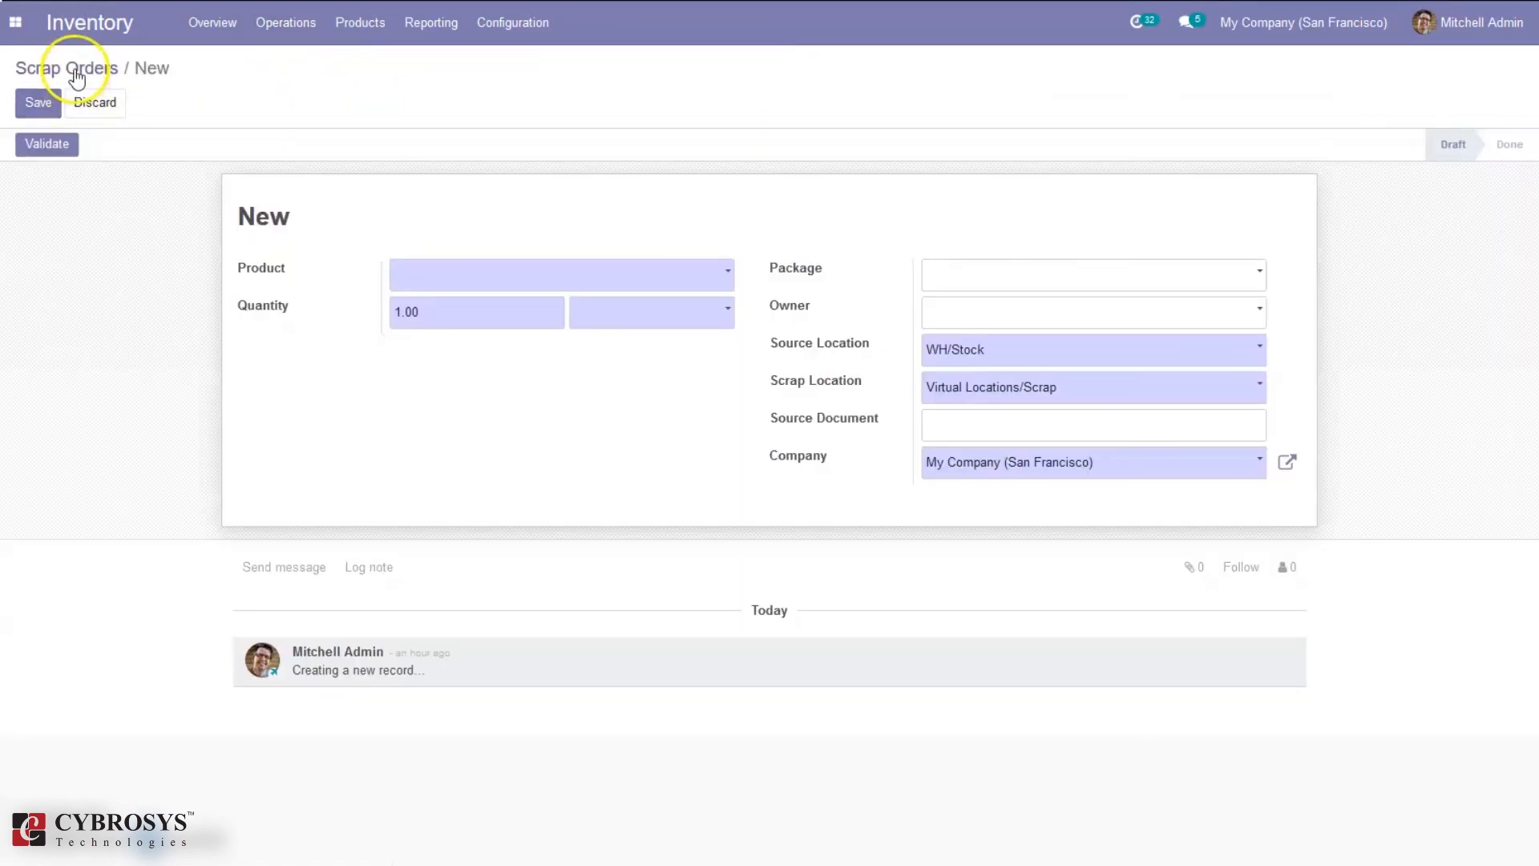
{"action": "left_click", "coordinate": [74, 71]}
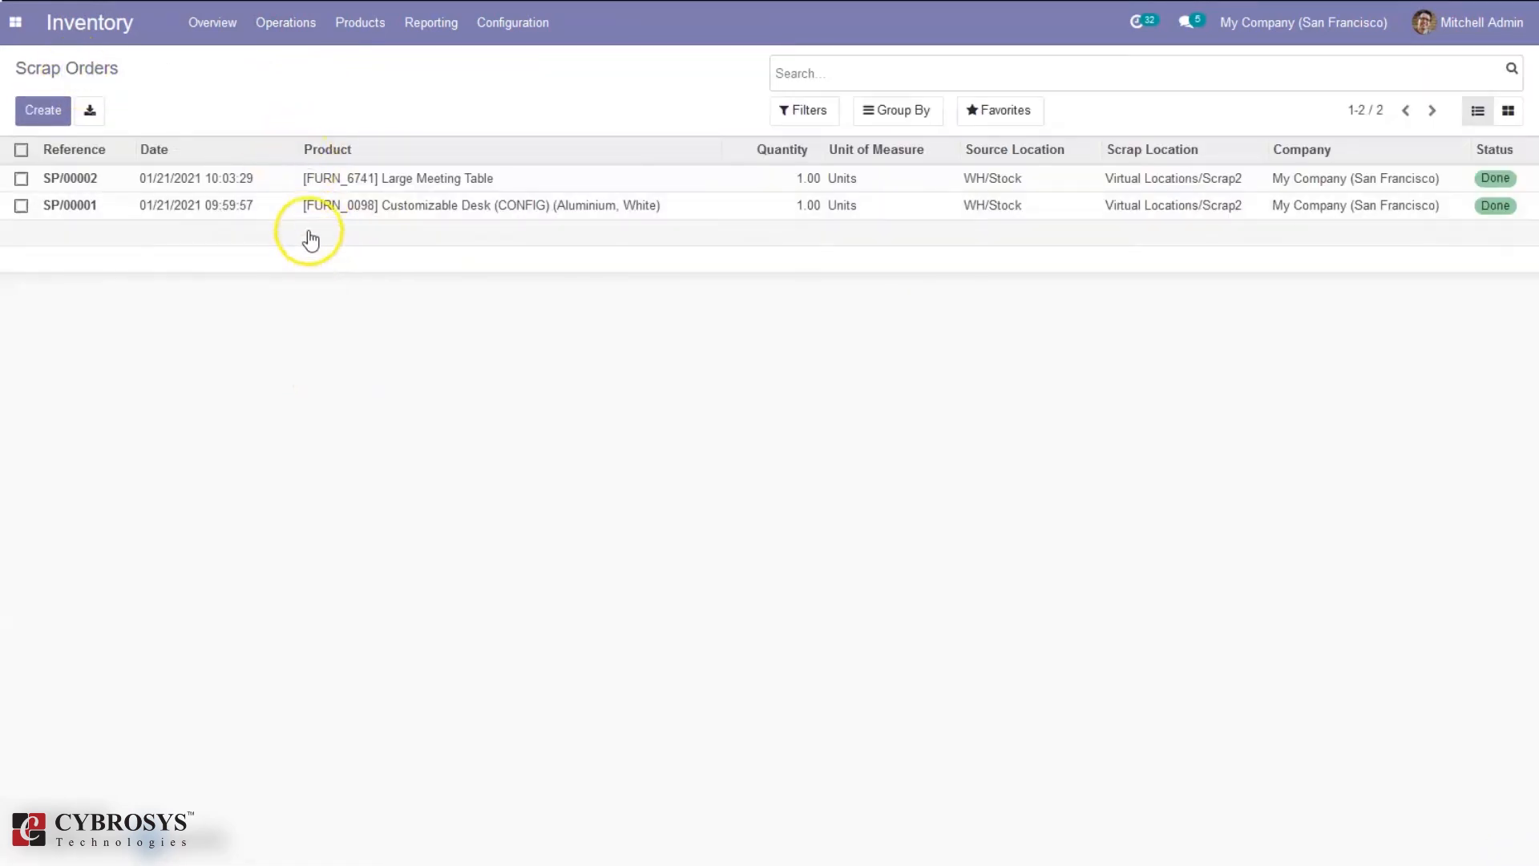
{"action": "left_click", "coordinate": [44, 112]}
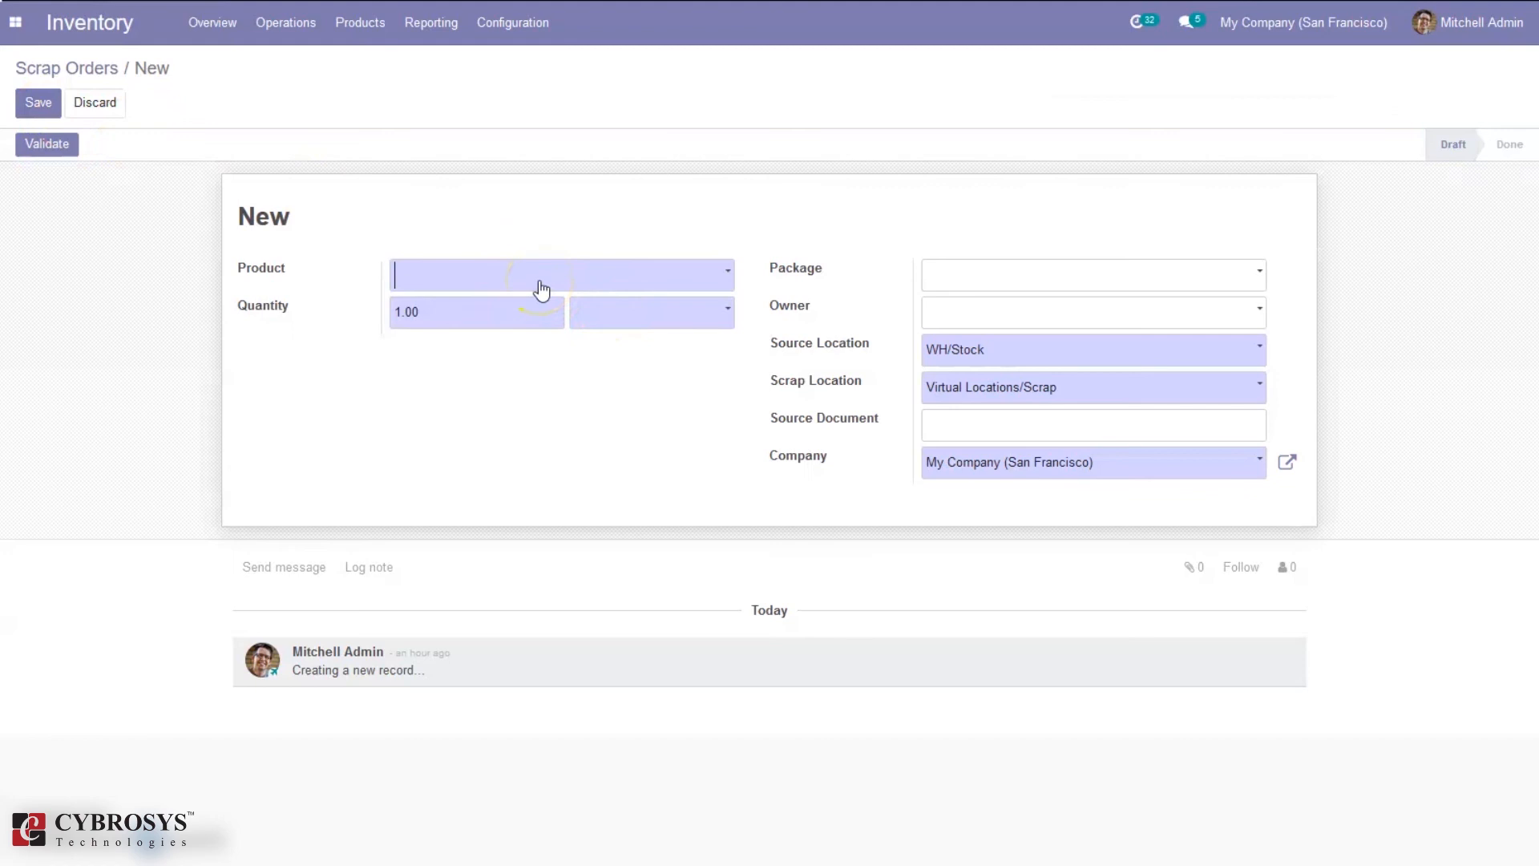
{"action": "left_click", "coordinate": [539, 286]}
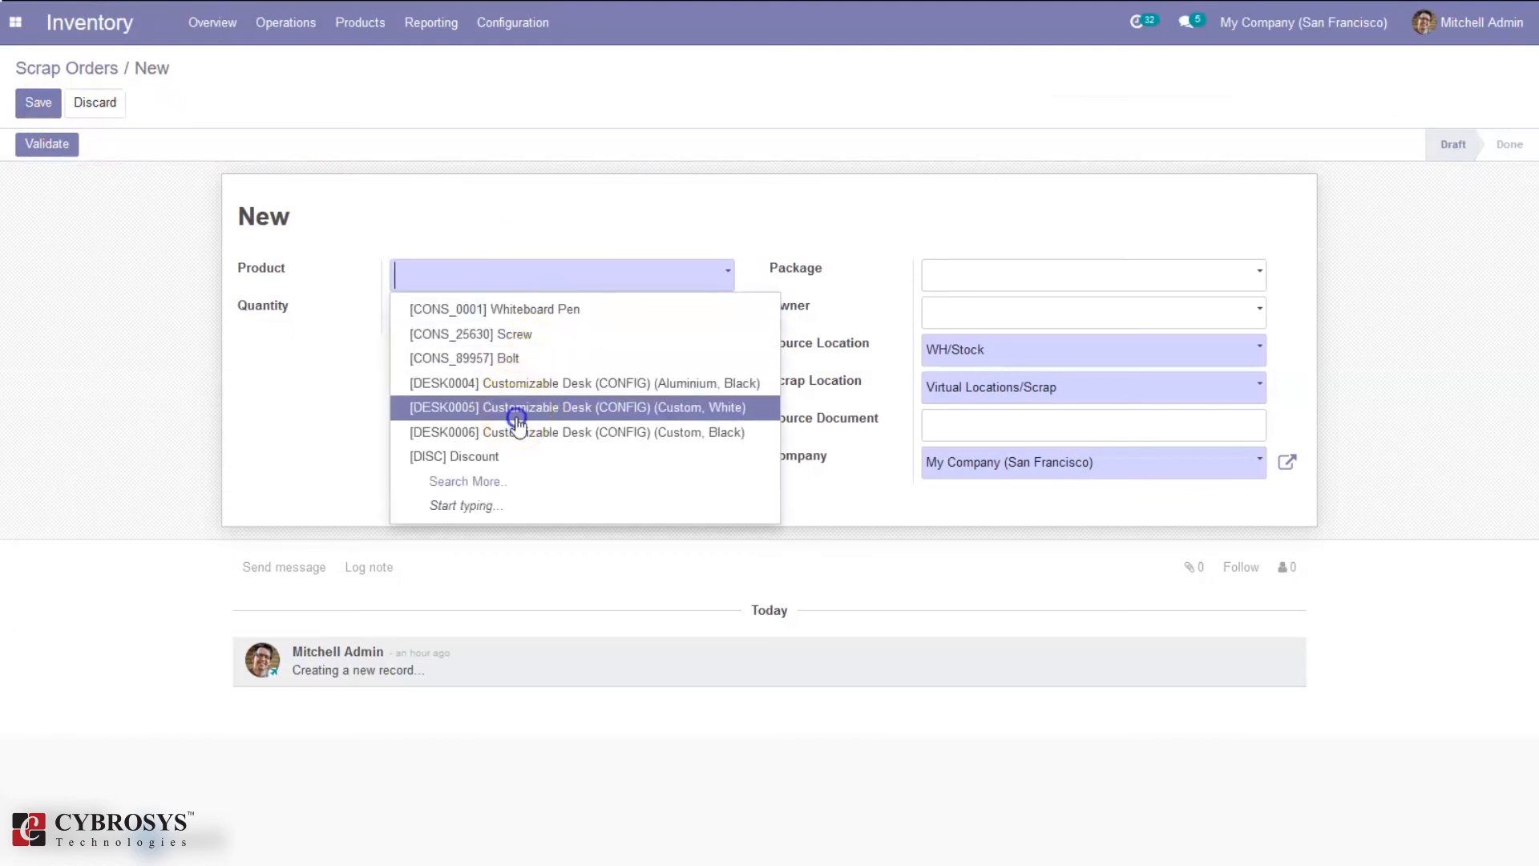
{"action": "left_click", "coordinate": [519, 409]}
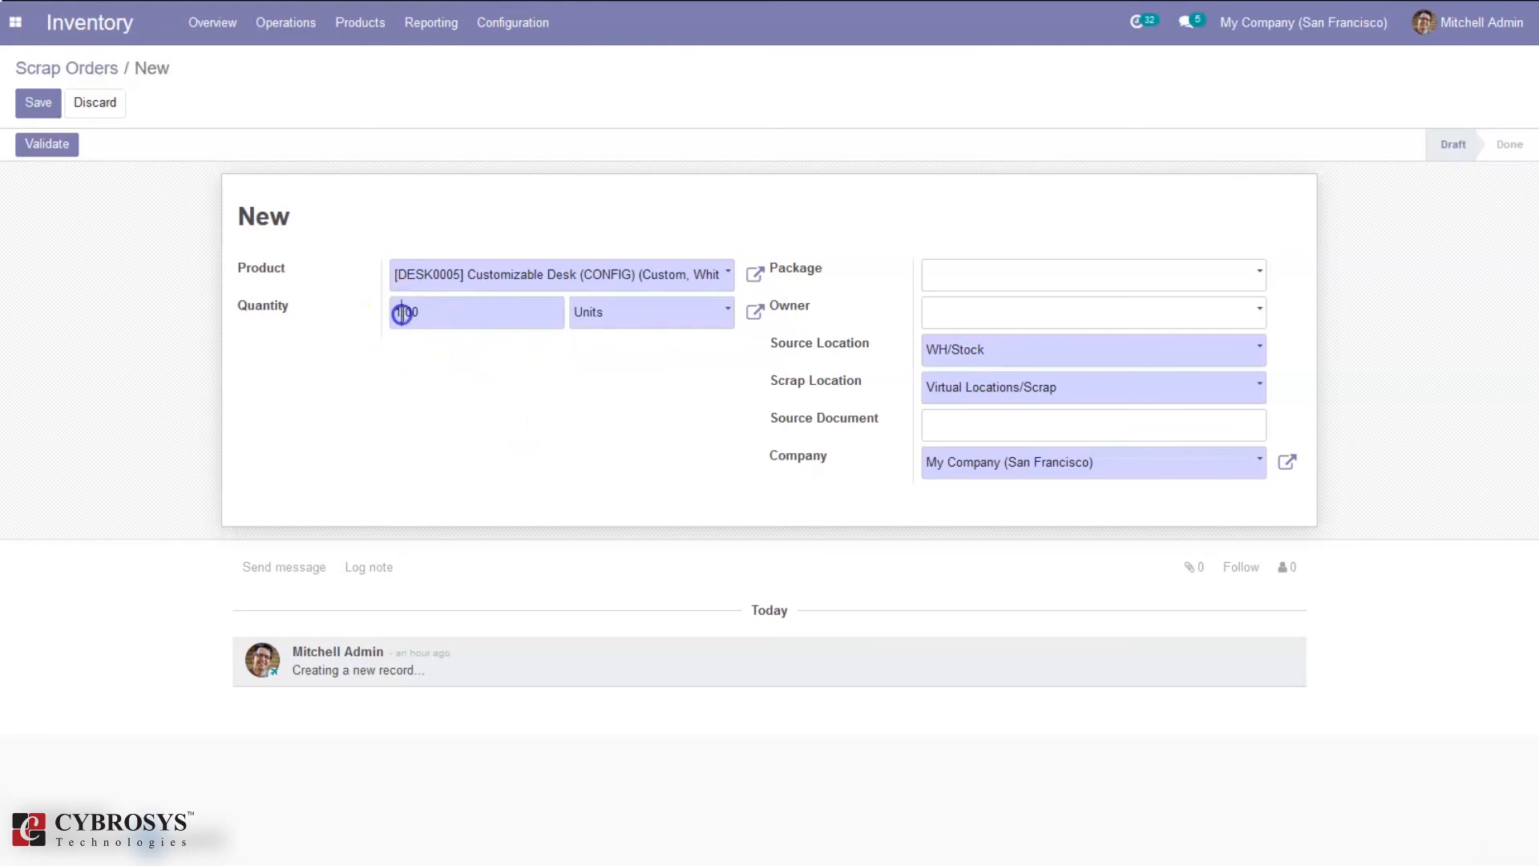
{"action": "left_click", "coordinate": [492, 285]}
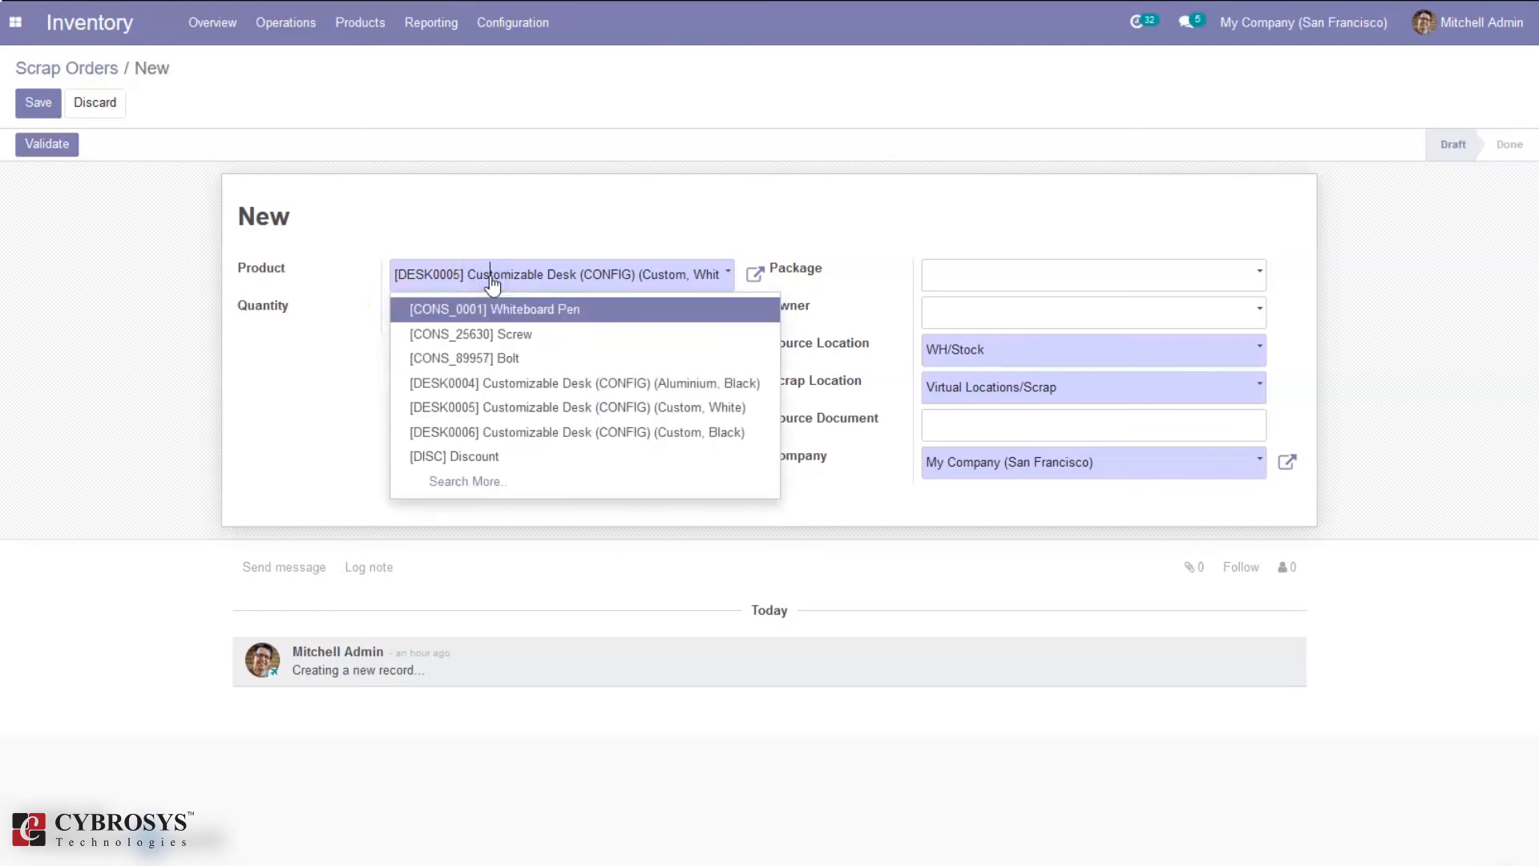
{"action": "key", "text": "ctrl+a"}
{"action": "key", "text": "BackSpace"}
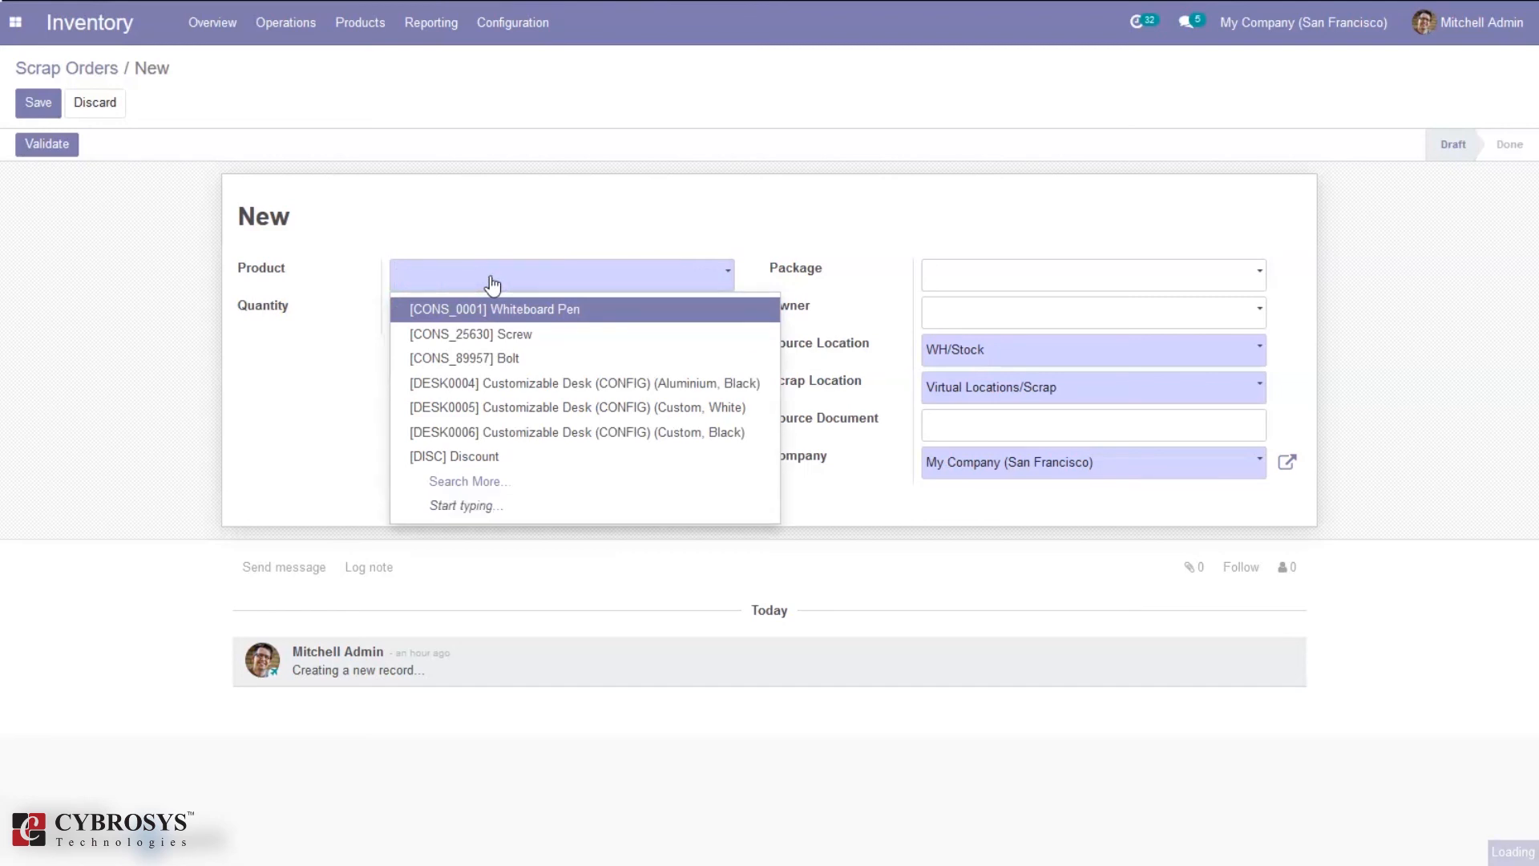
Search the products for "lar" and set Large Cabinet as the new scrap order's product
{"action": "left_click", "coordinate": [468, 280]}
{"action": "type", "text": "lar"}
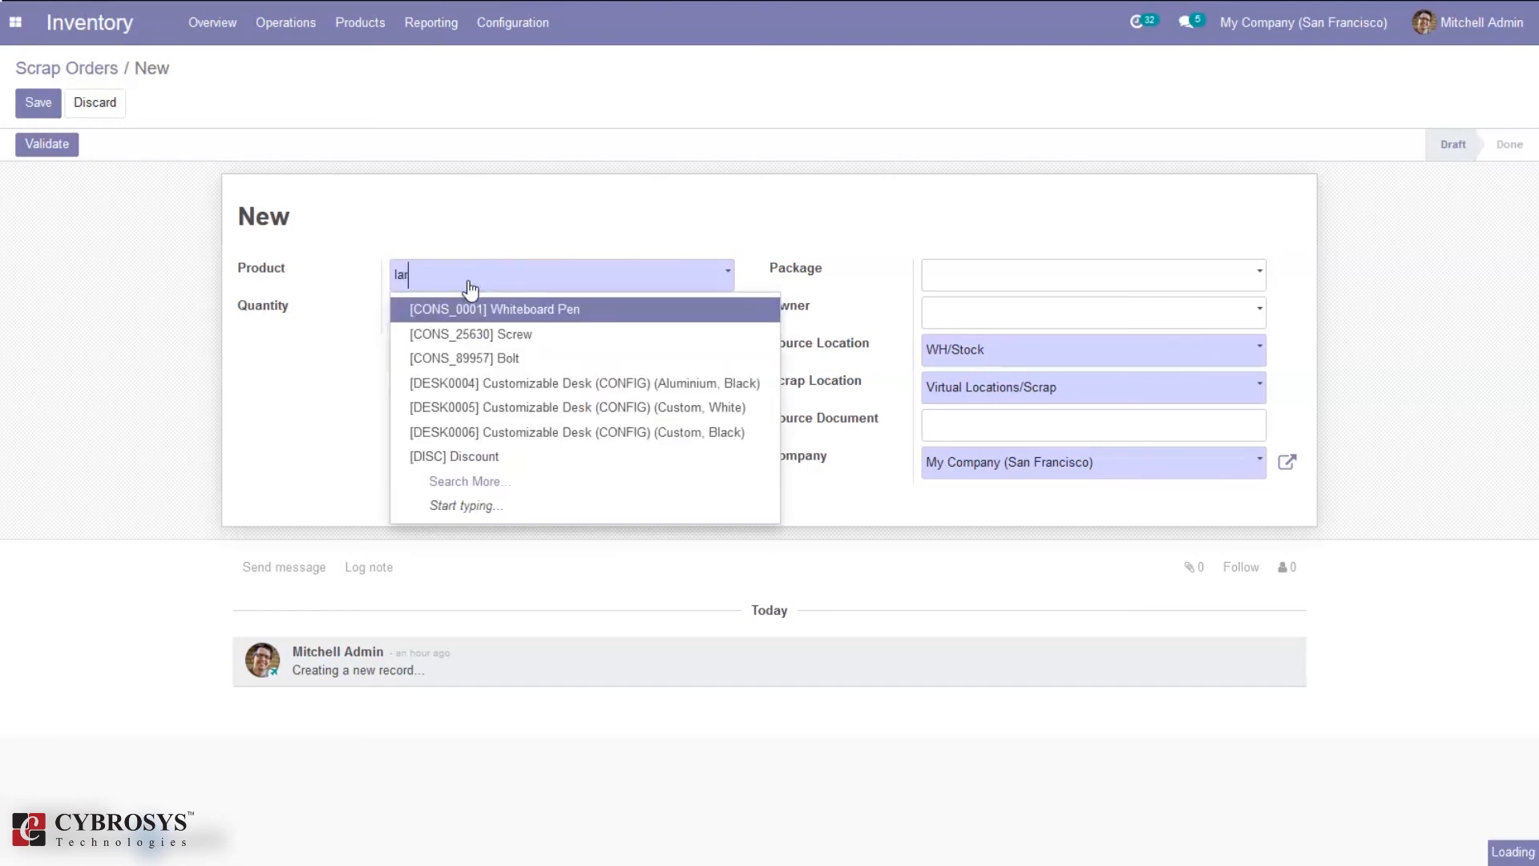
{"action": "left_click", "coordinate": [507, 311]}
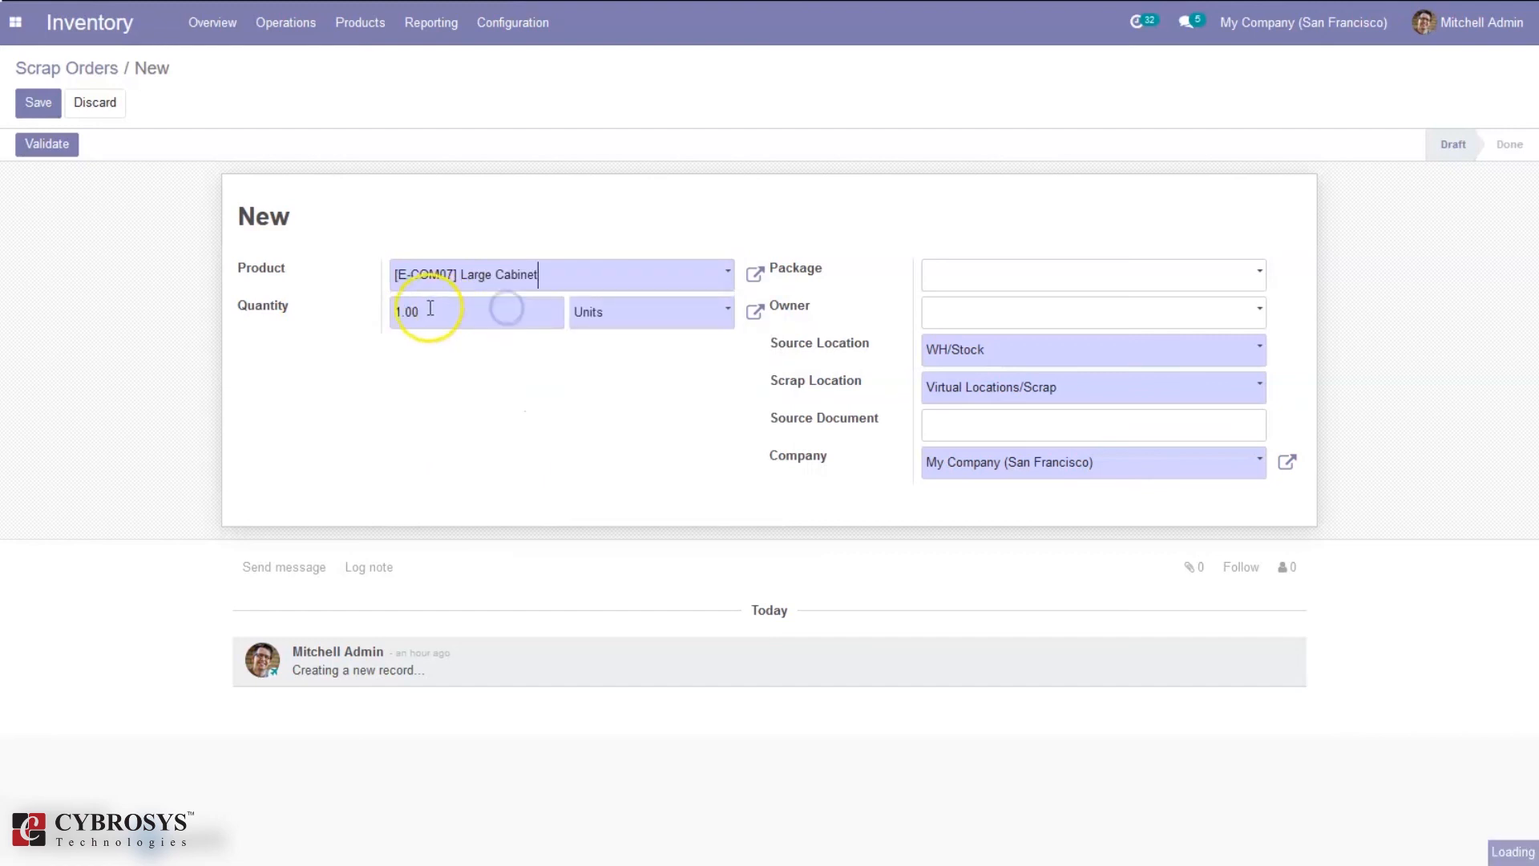
Set the Large Cabinet scrap quantity to 2 units, save and validate the scrap order, and return to the Scrap Orders list
{"action": "left_click", "coordinate": [406, 310]}
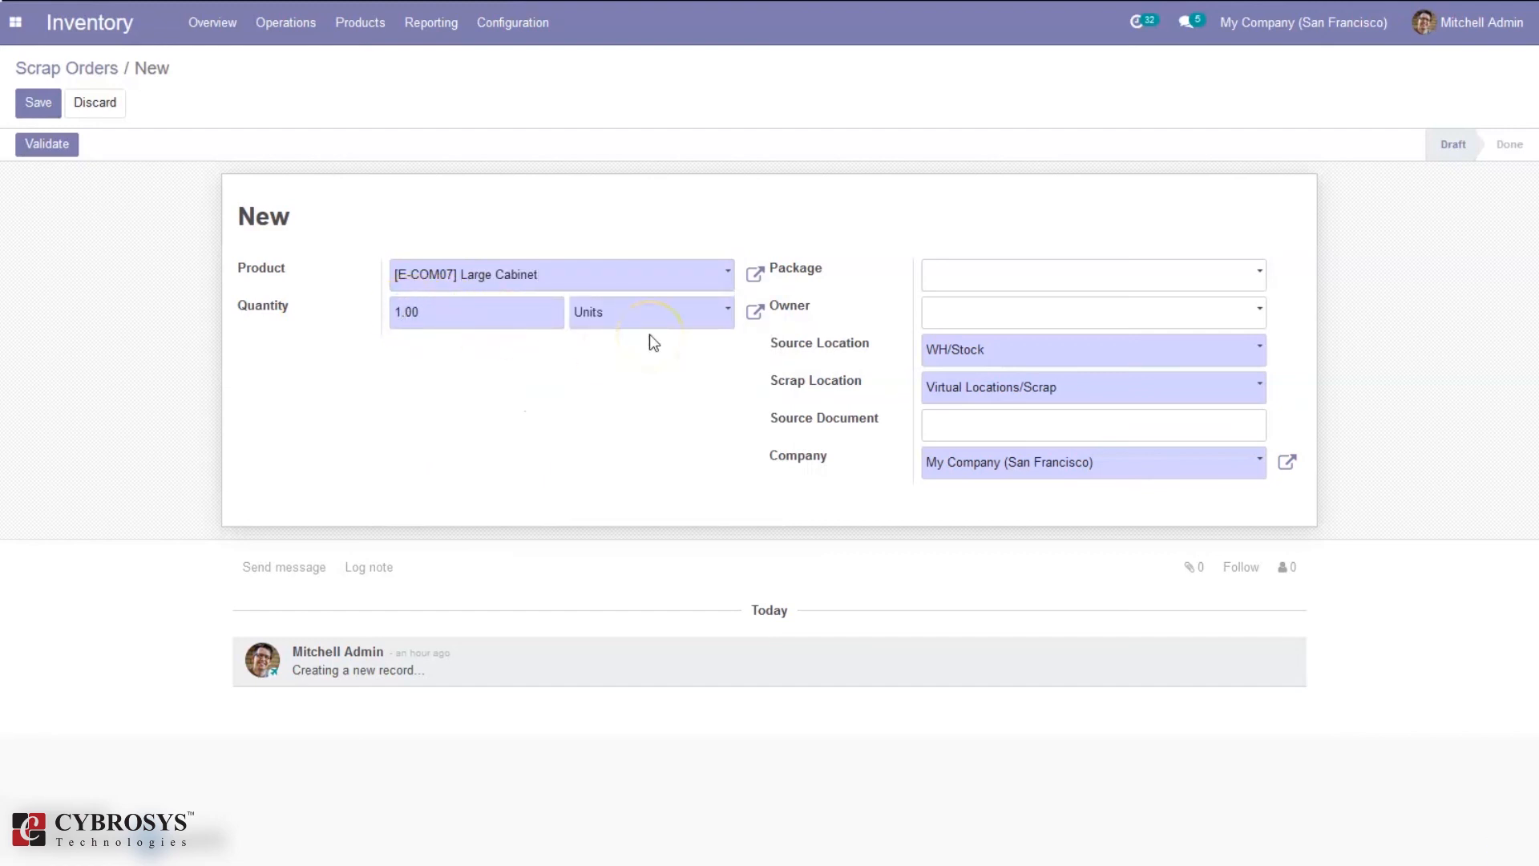
{"action": "left_click", "coordinate": [996, 274]}
{"action": "left_click", "coordinate": [36, 99]}
{"action": "left_click", "coordinate": [48, 144]}
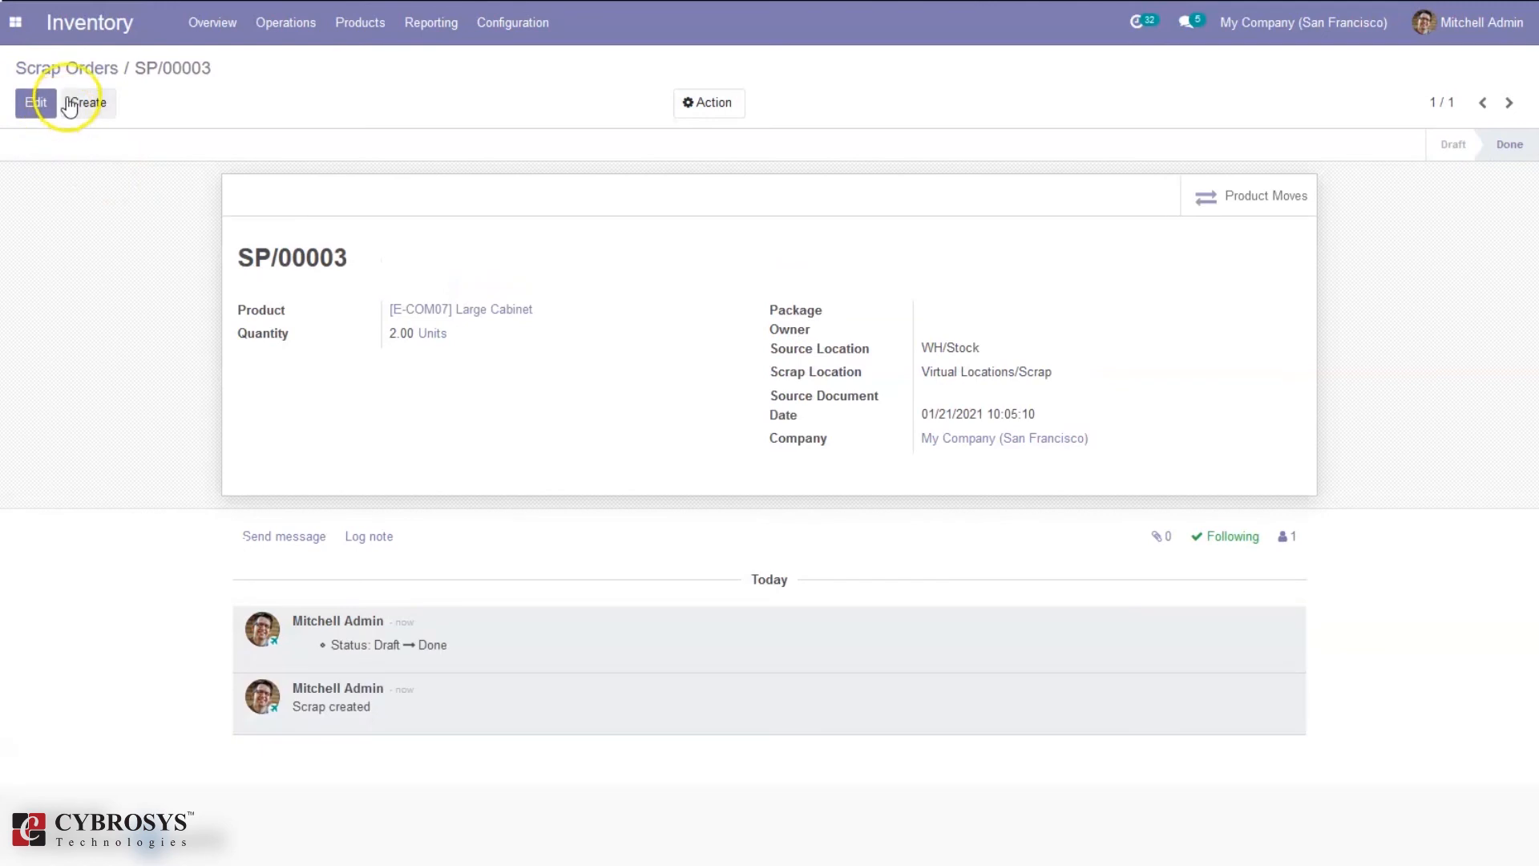
{"action": "left_click", "coordinate": [88, 73]}
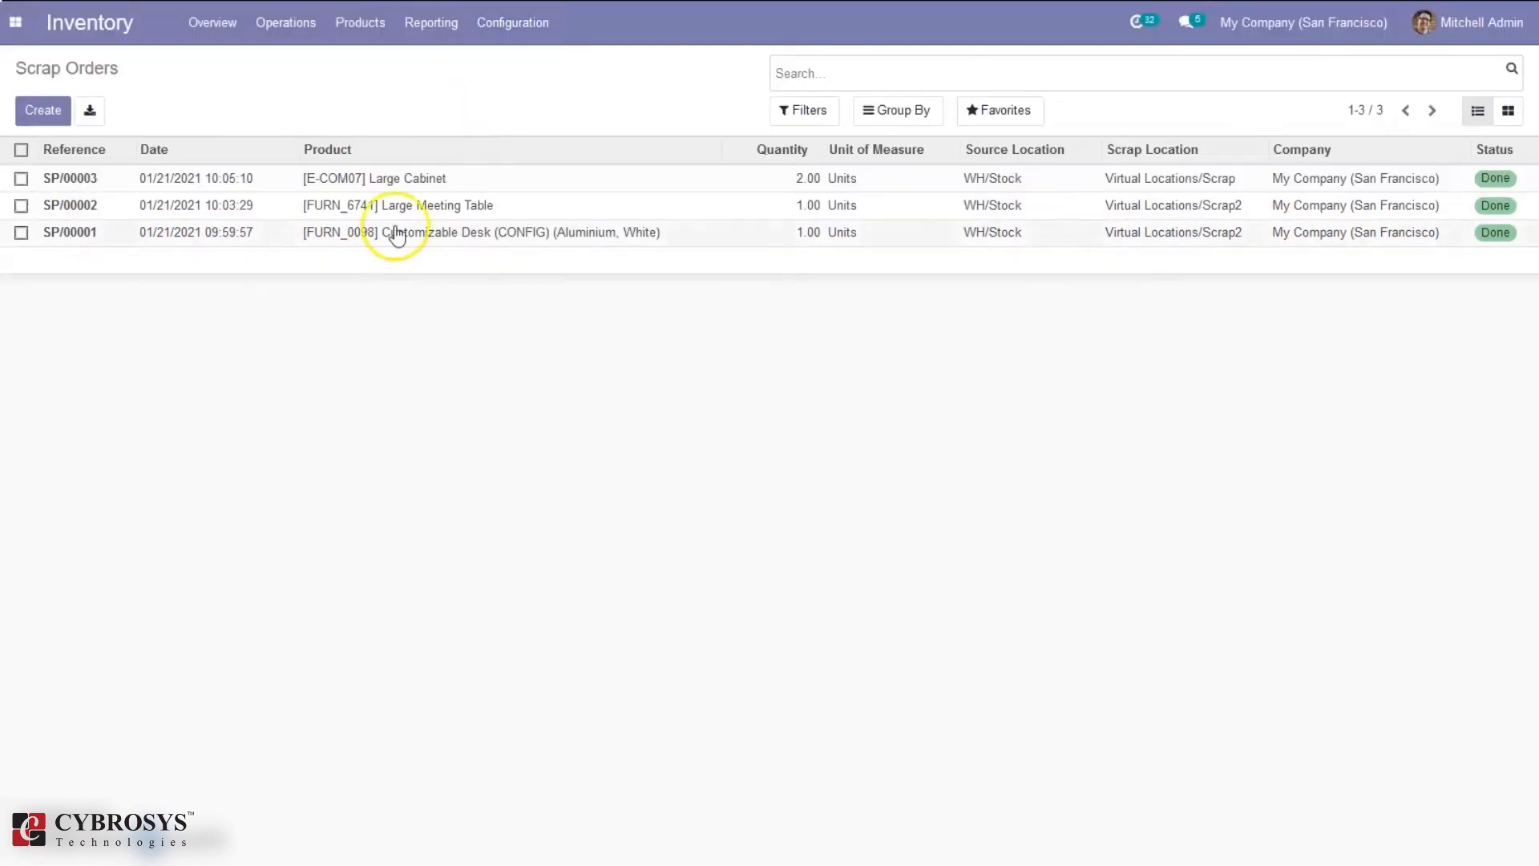
Open the warehouse locations without the Internal filter and view the current stock of Virtual Locations/Scrap2
{"action": "left_click", "coordinate": [510, 21]}
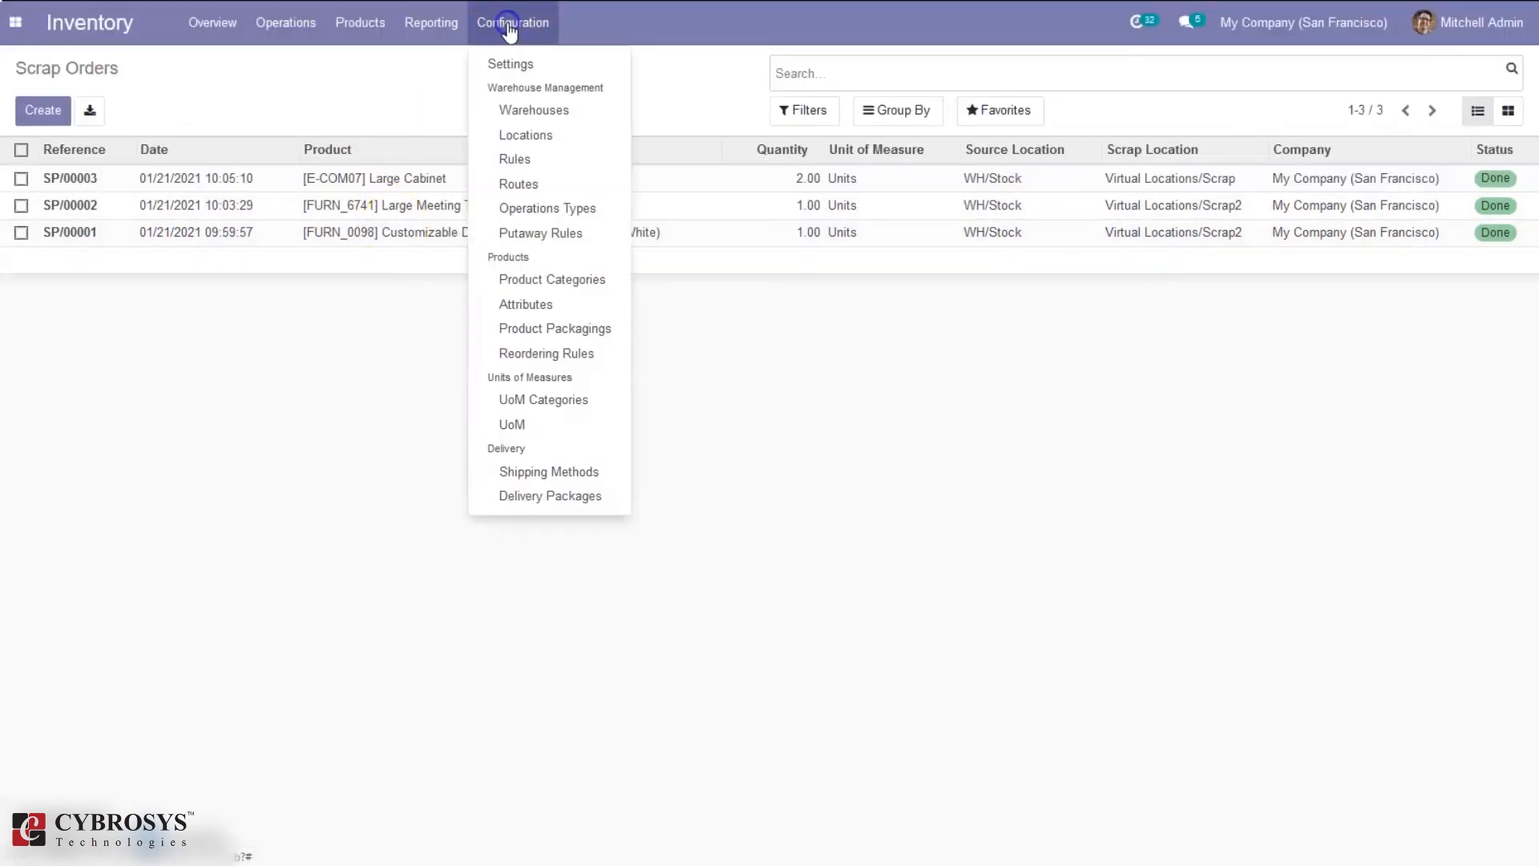
{"action": "left_click", "coordinate": [531, 138]}
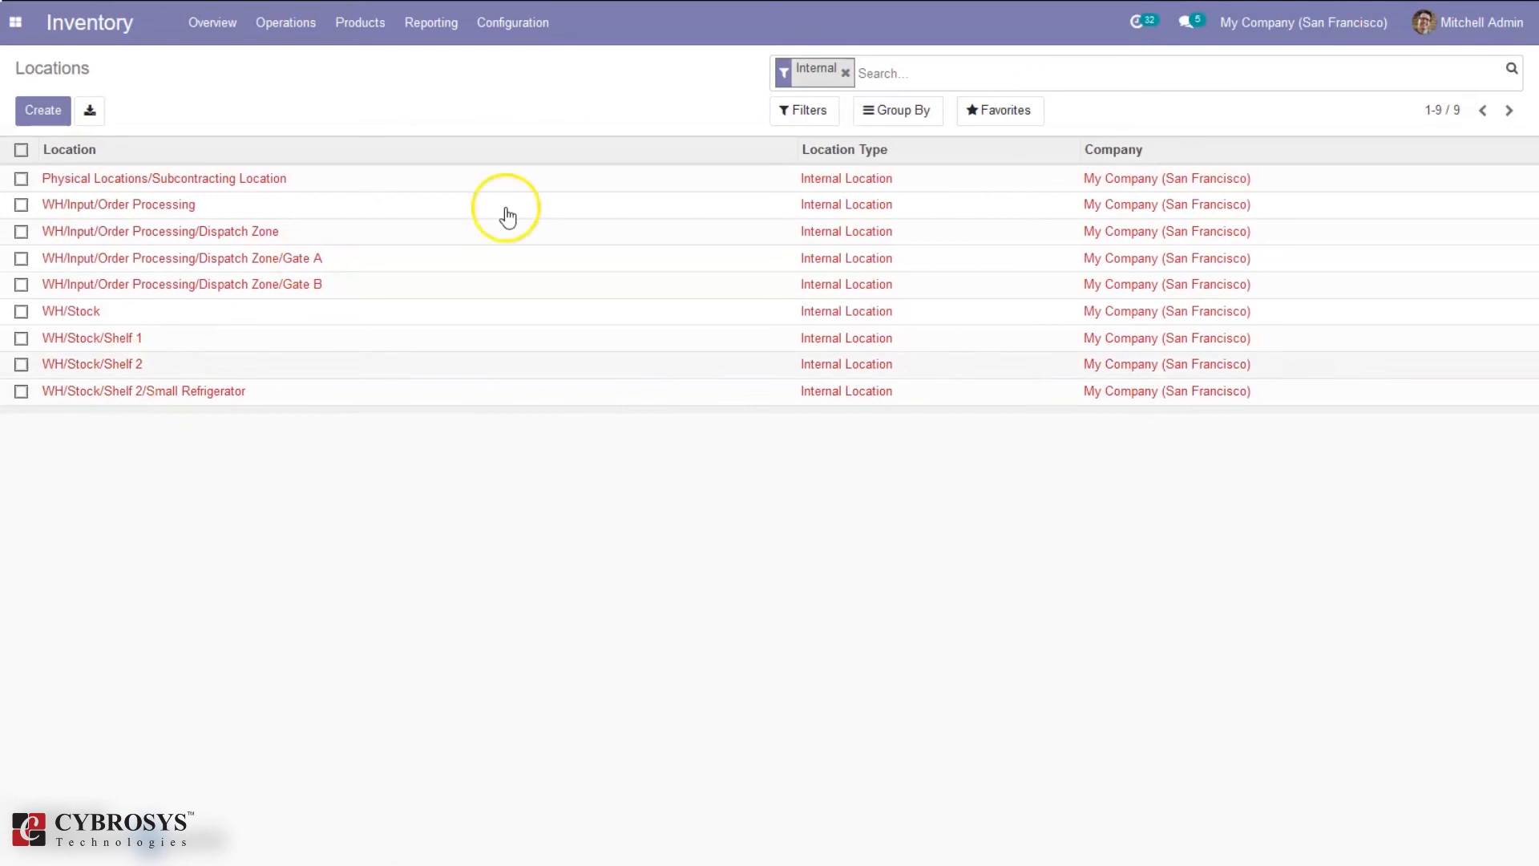
{"action": "left_click", "coordinate": [846, 74]}
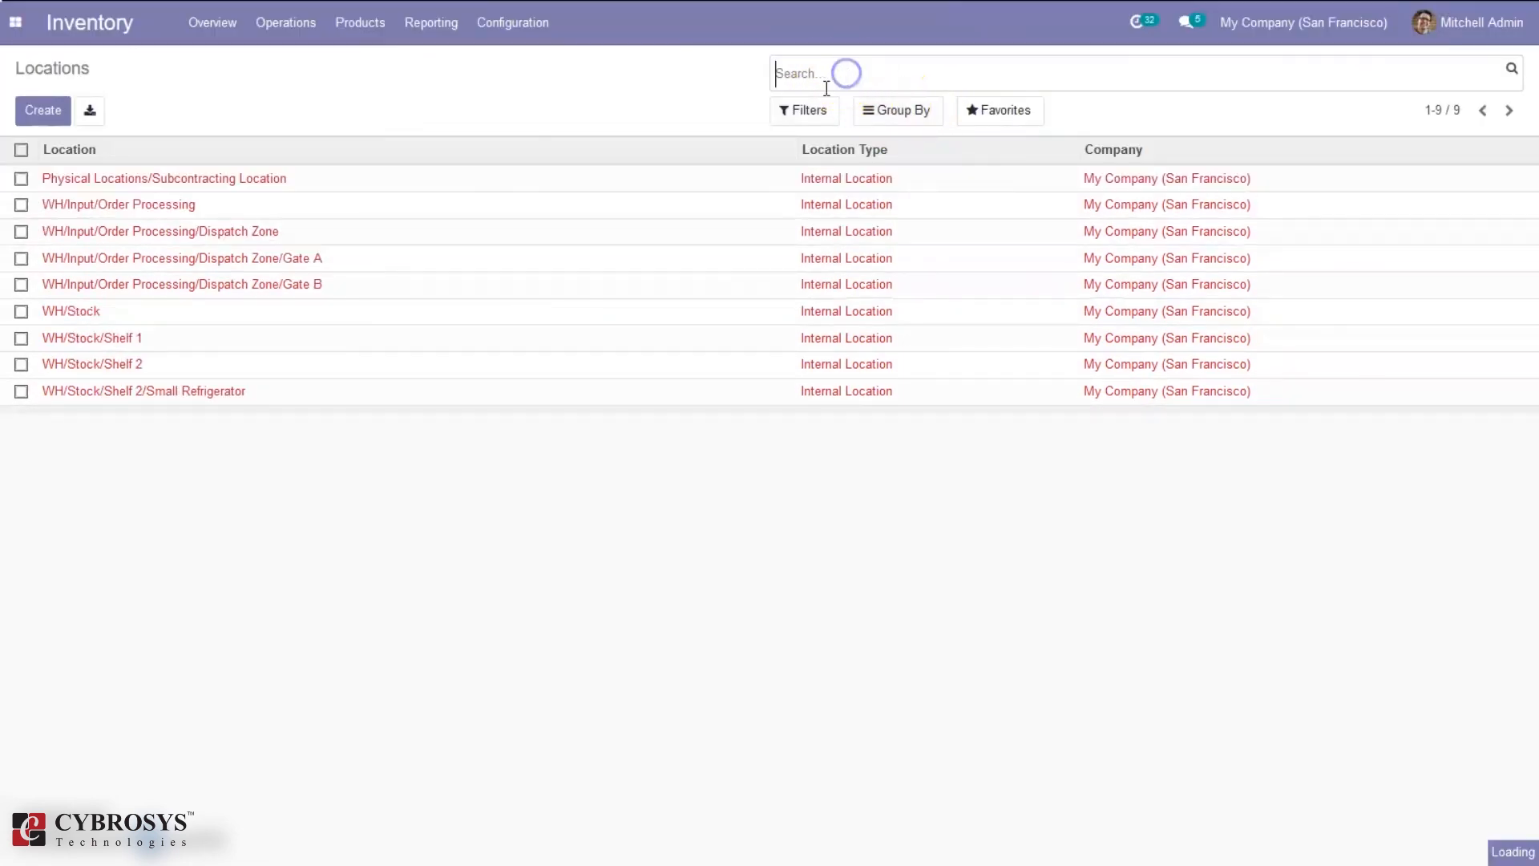
{"action": "left_click", "coordinate": [160, 418]}
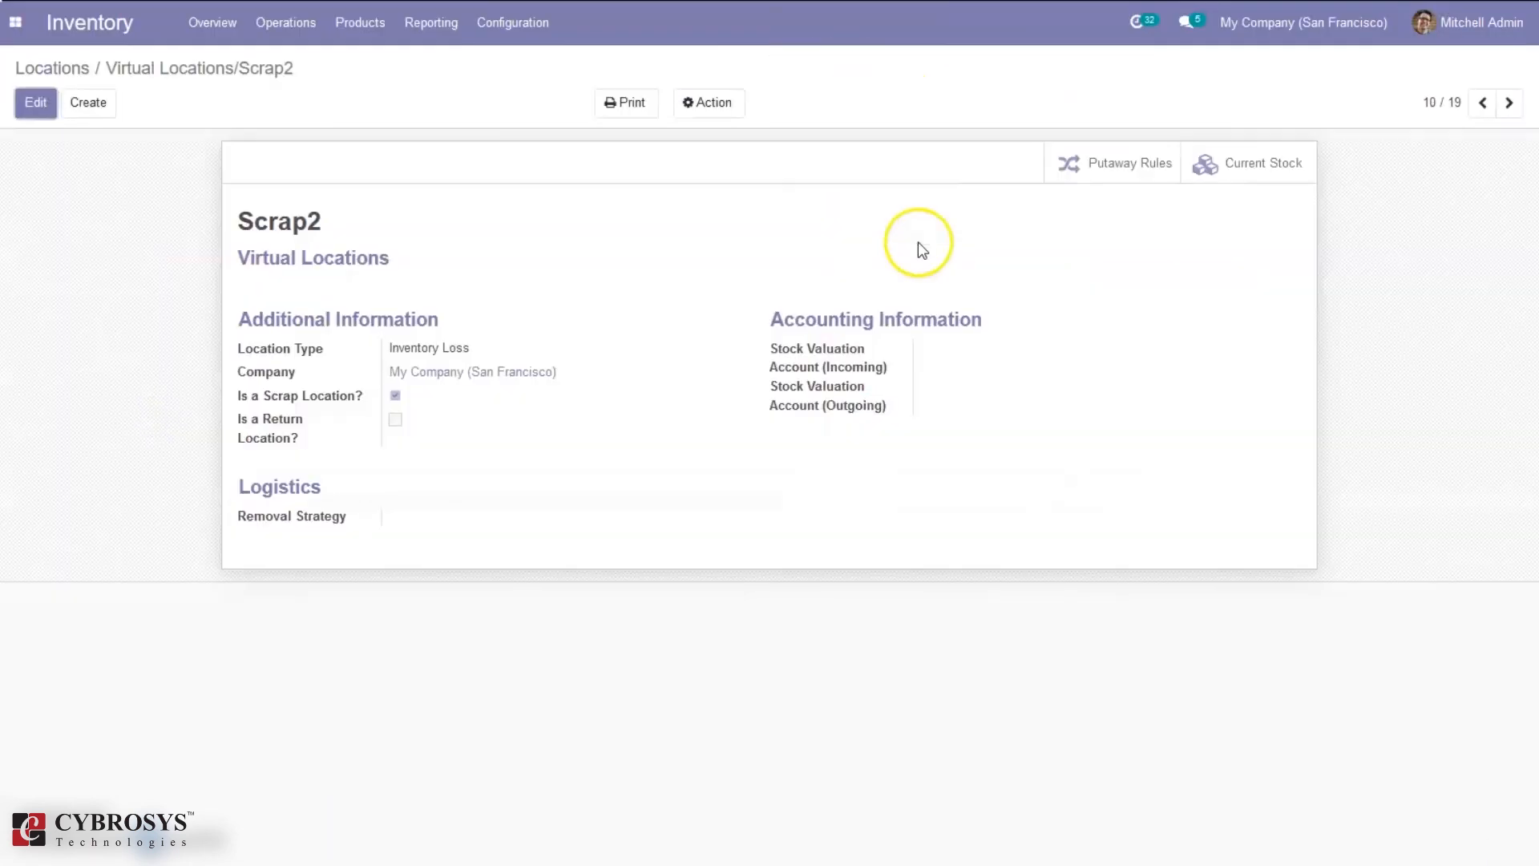
{"action": "left_click", "coordinate": [1221, 165]}
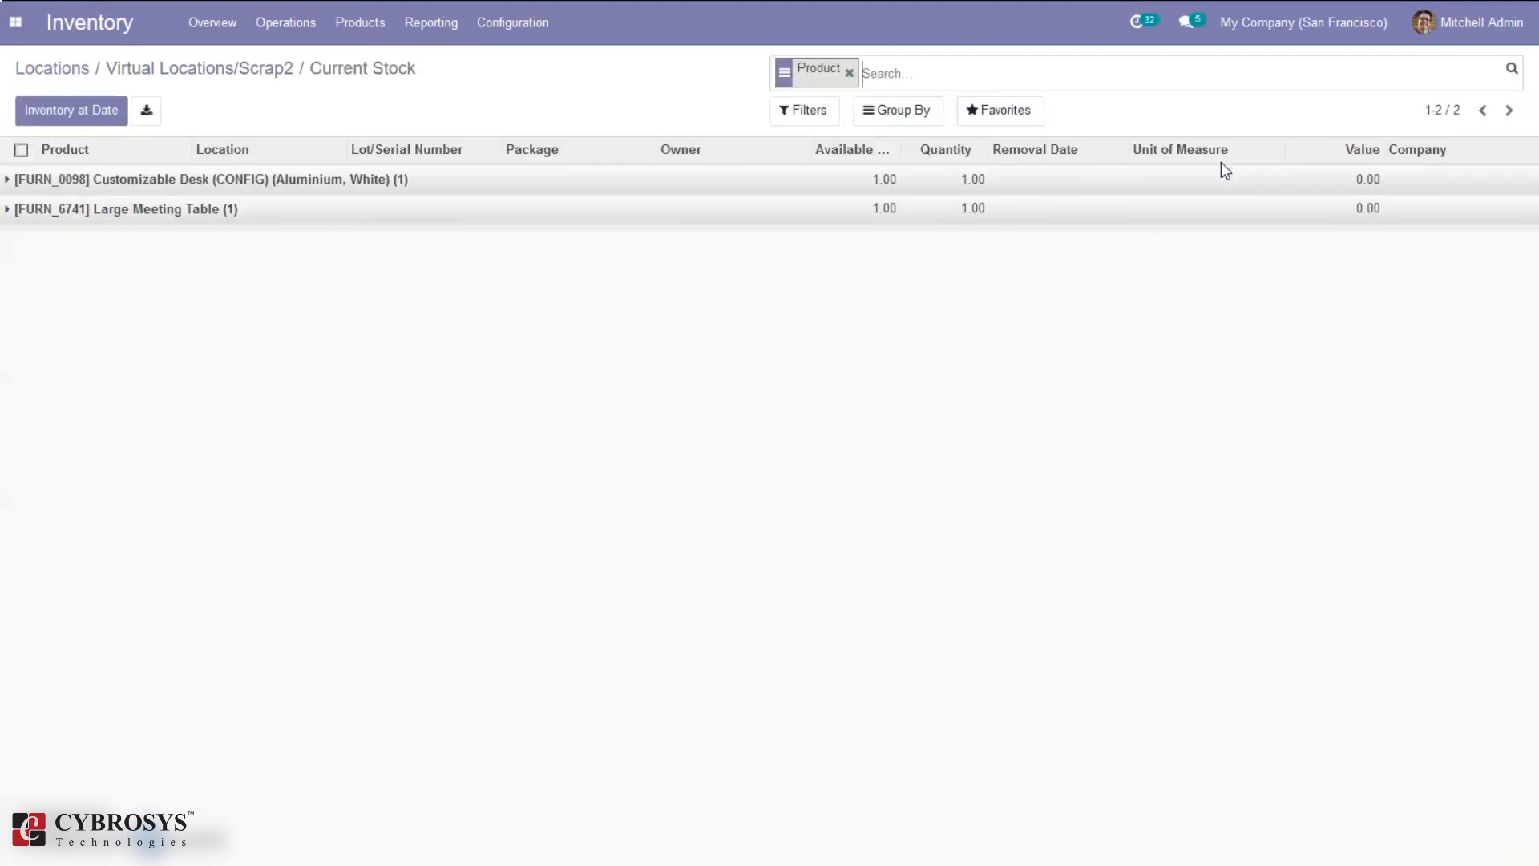